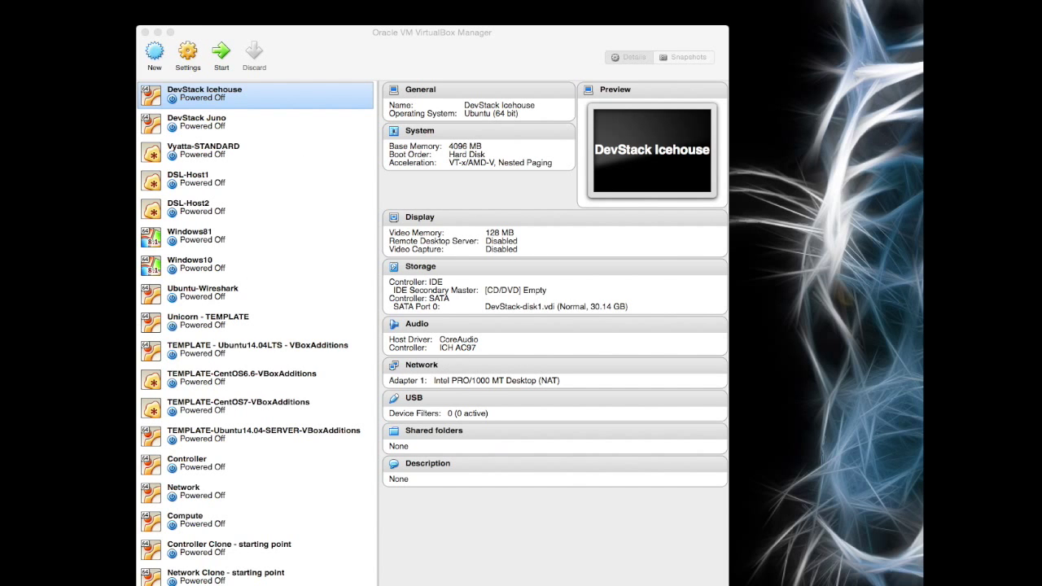
Step: Check the part-one plan slide, then full-clone TEMPLATE-CentOS6.6-VBoxAdditions as Chef-Workstation with new MACs
key(super+Tab)
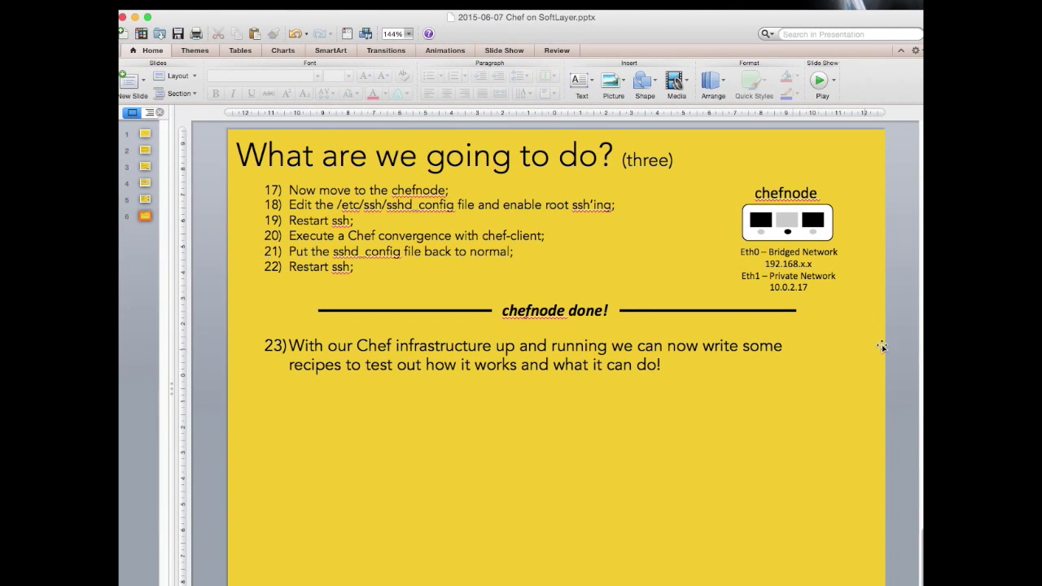
key(Page_Up)
key(Page_Up)
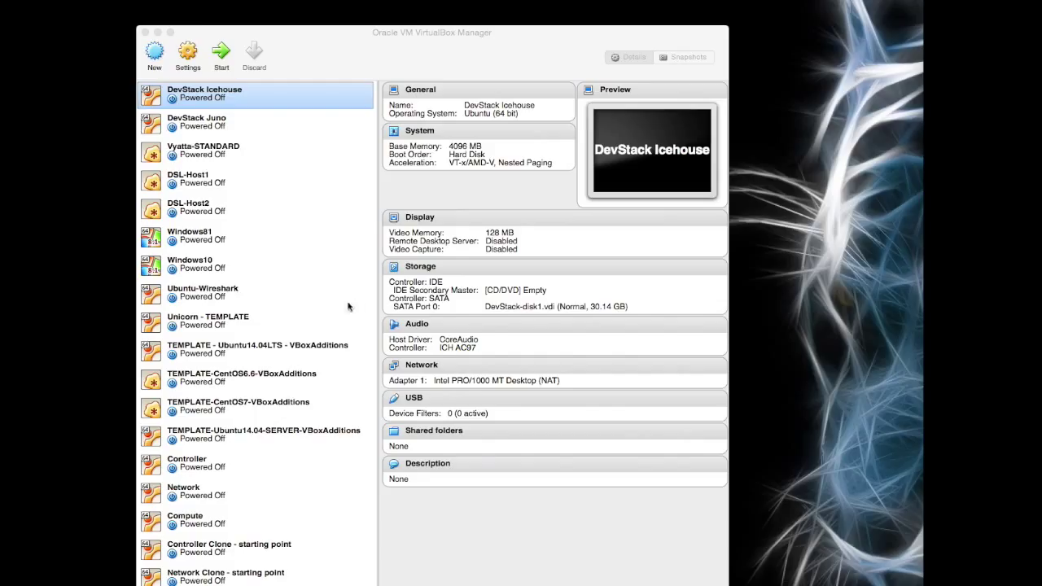
click(227, 379)
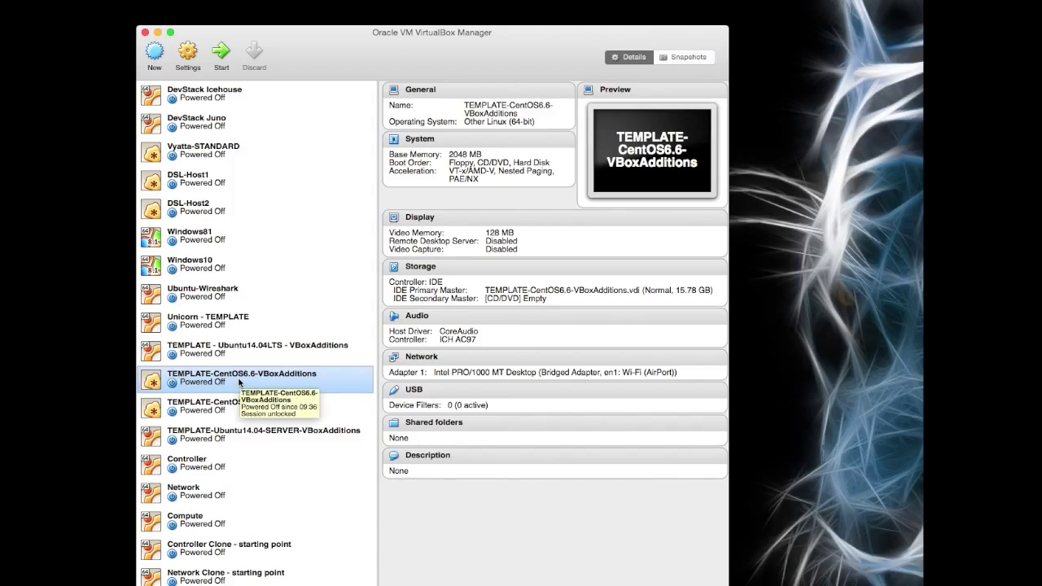
right_click(238, 382)
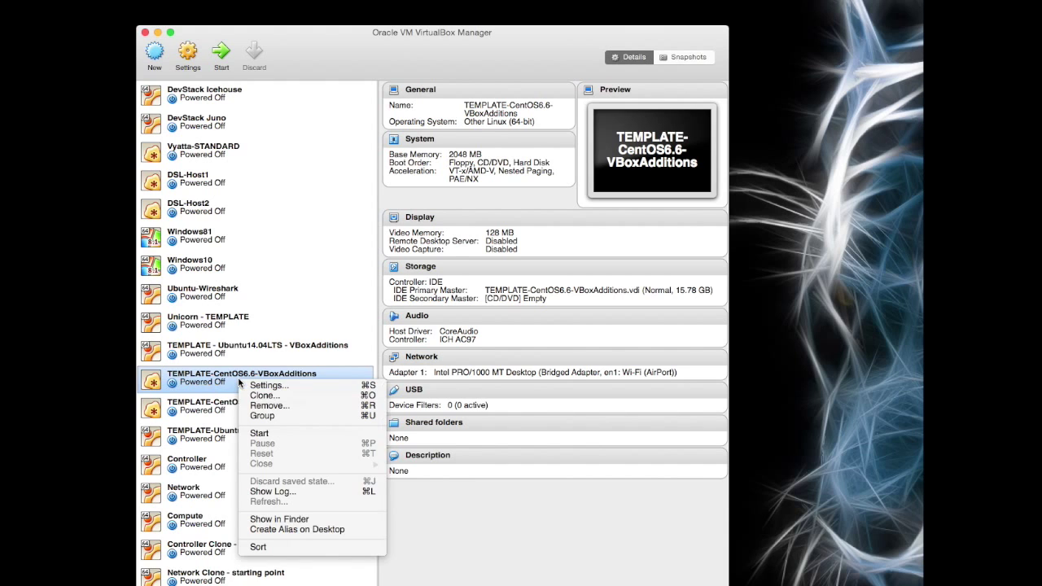
click(289, 395)
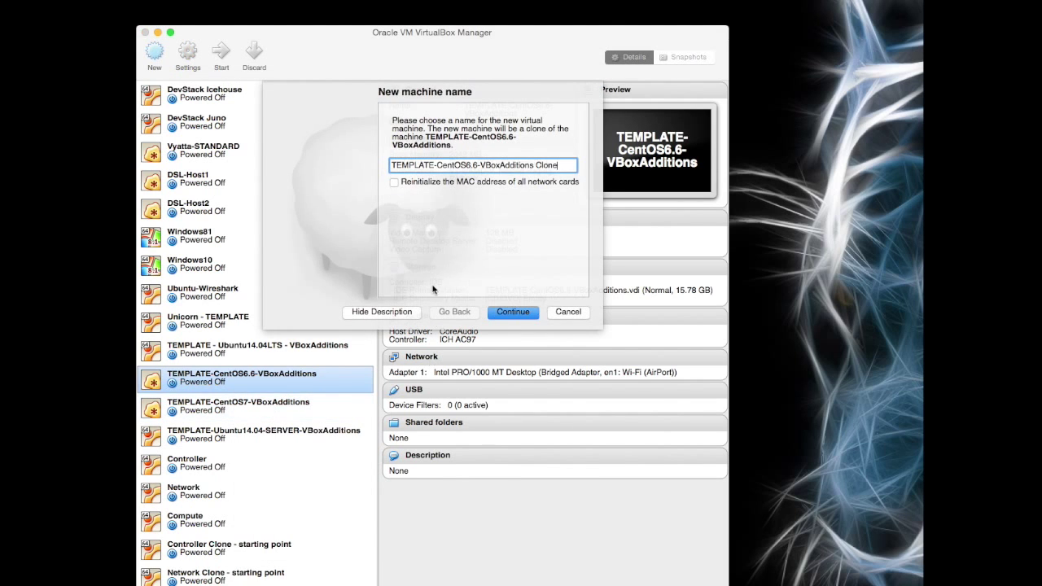
drag(560, 165, 387, 166)
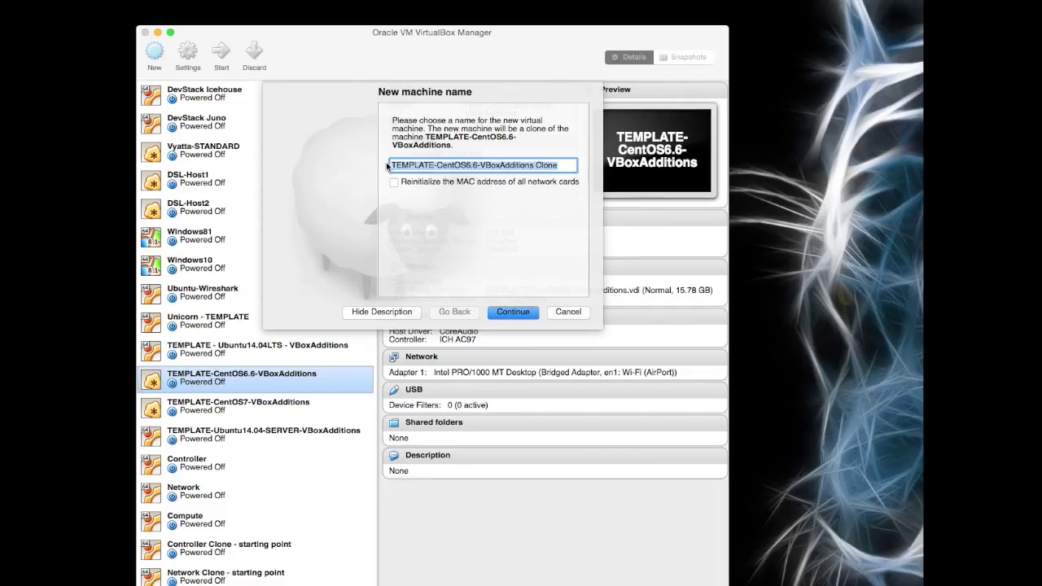
text(Chef-Wor)
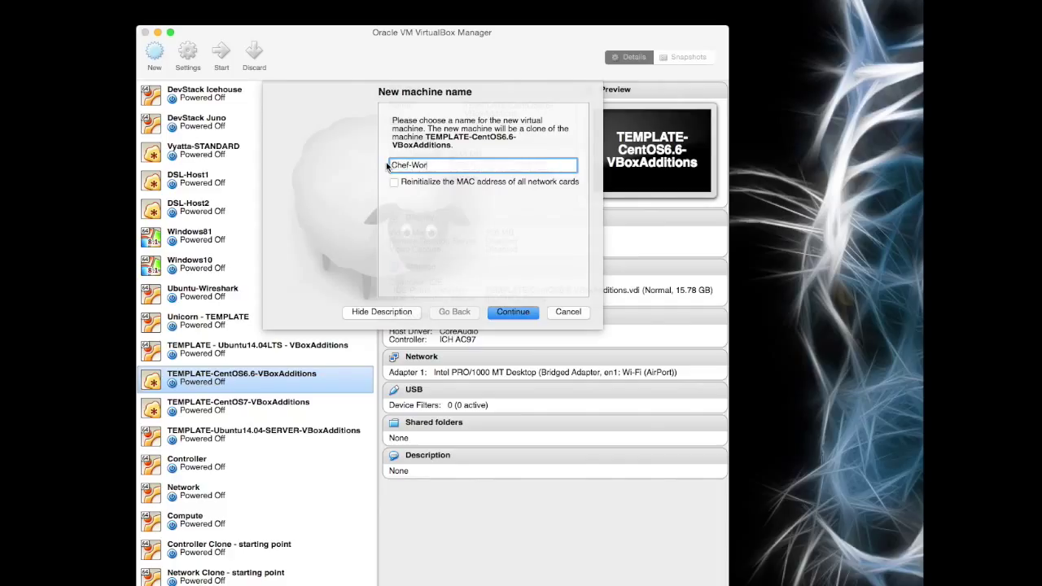
text(kstation)
click(394, 182)
click(513, 311)
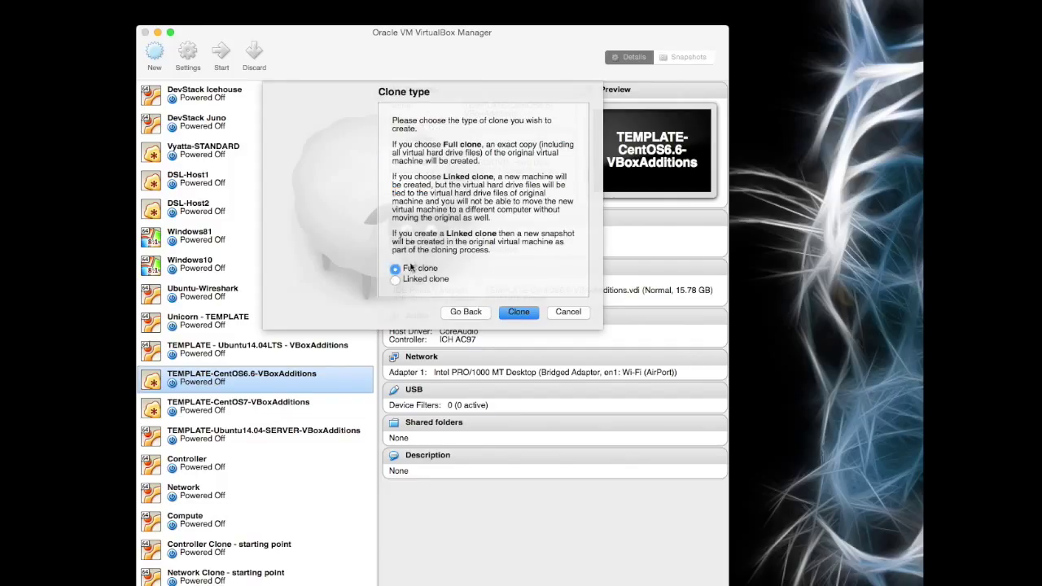
click(519, 313)
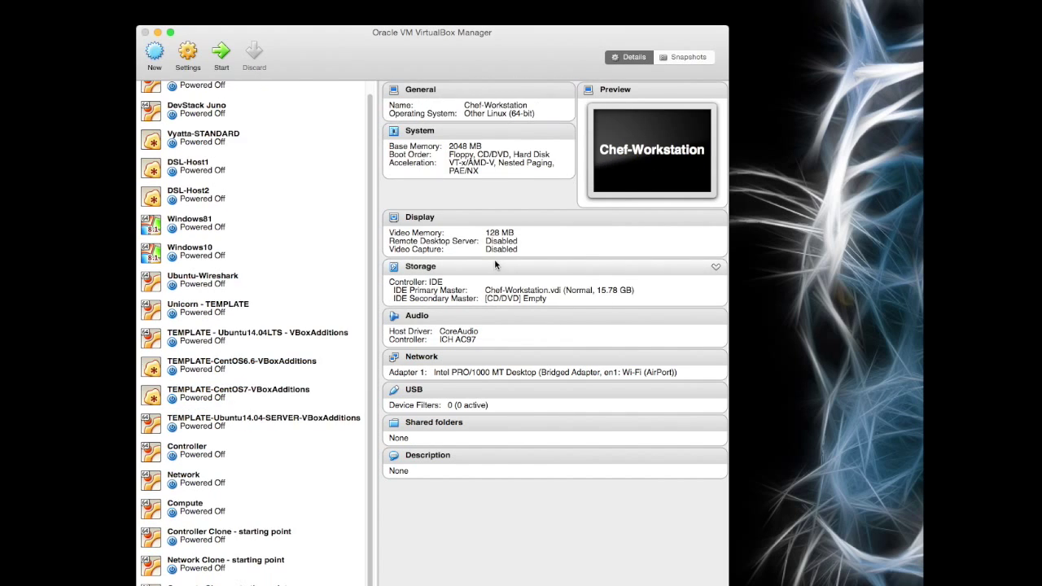
Step: Move Chef-Workstation to the top, then full-clone the CentOS 6.6 template as Chef-Server with new MACs
drag(215, 582, 225, 87)
scroll(226, 227, up, 1)
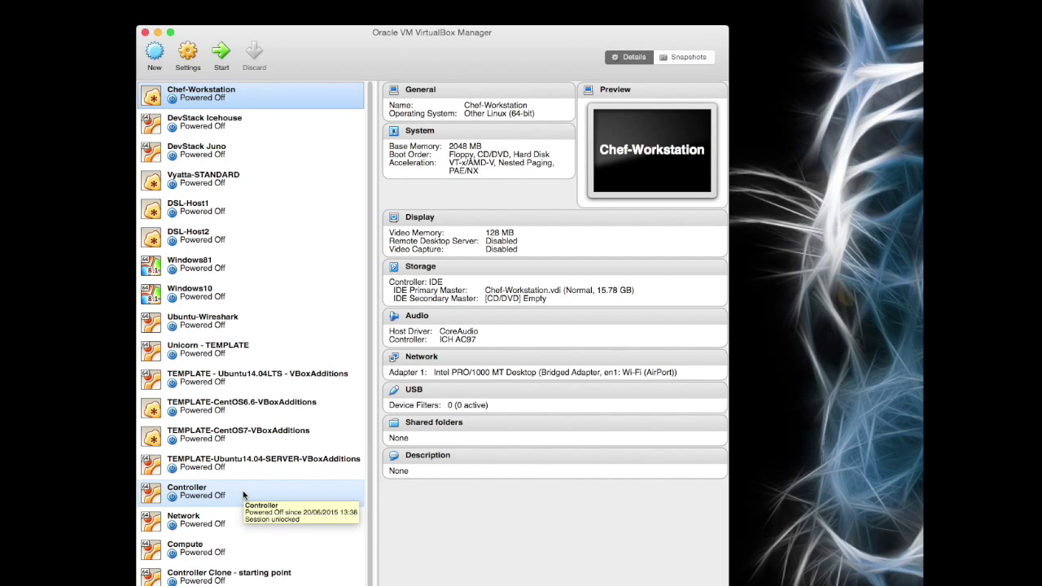
right_click(233, 413)
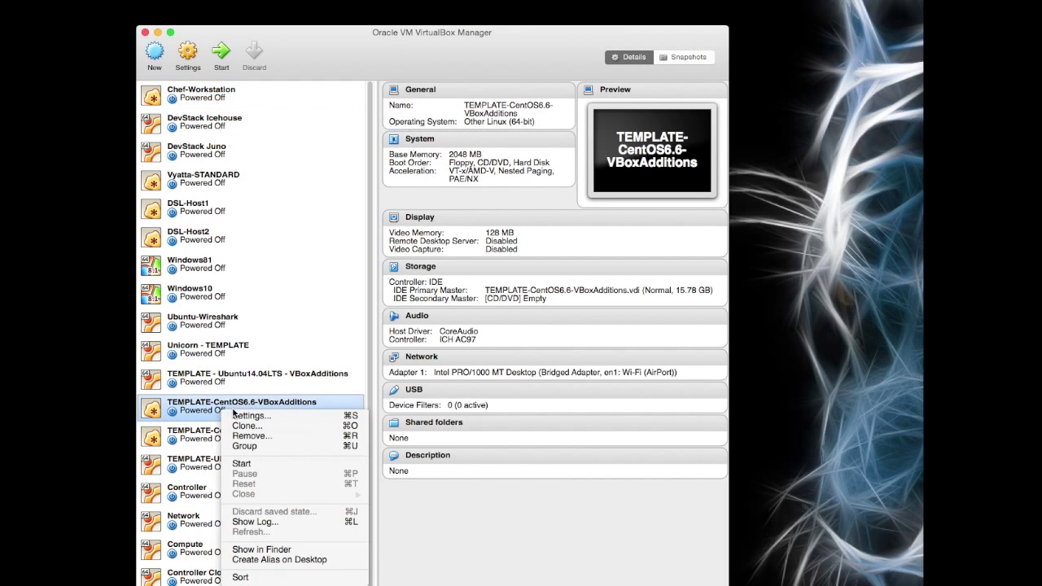
click(257, 426)
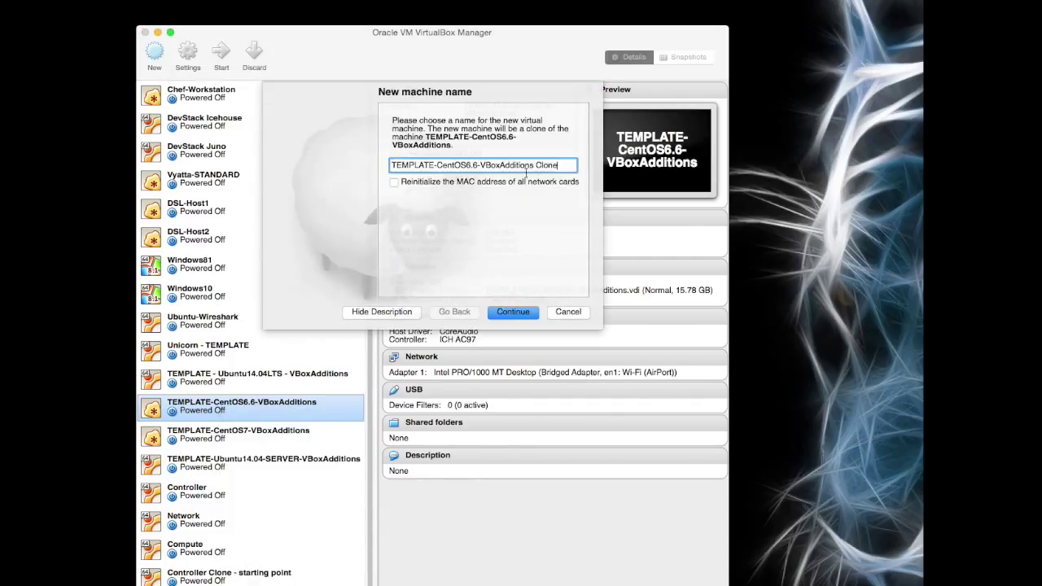
drag(565, 165, 366, 168)
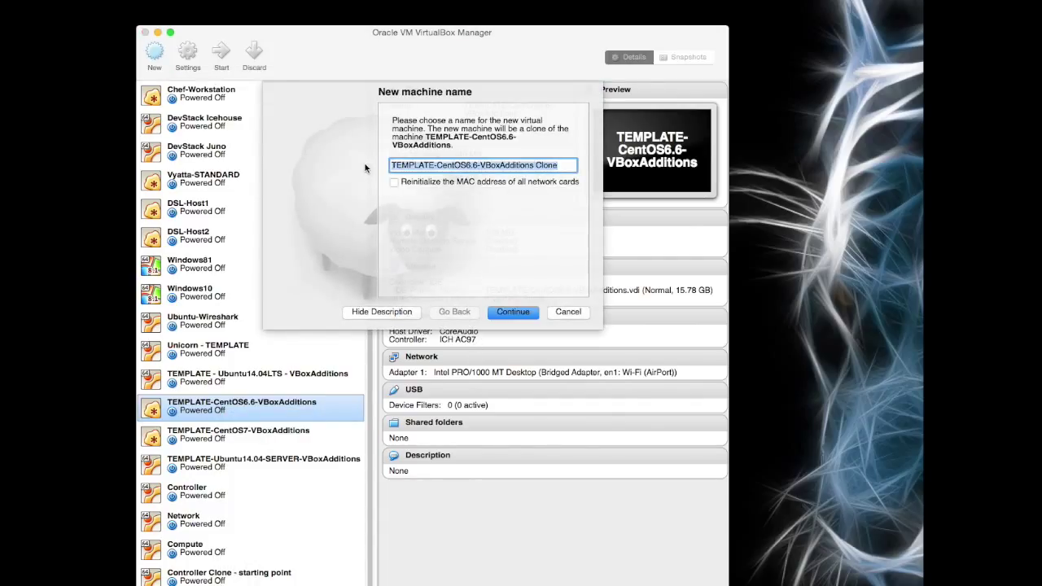
text(Chef-Se)
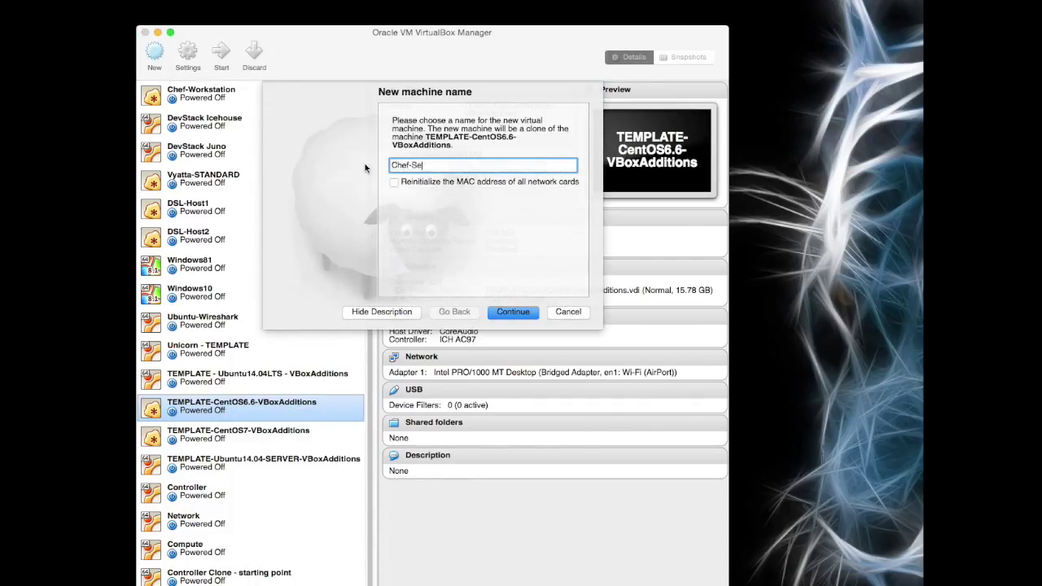
text(rver)
click(394, 182)
click(512, 313)
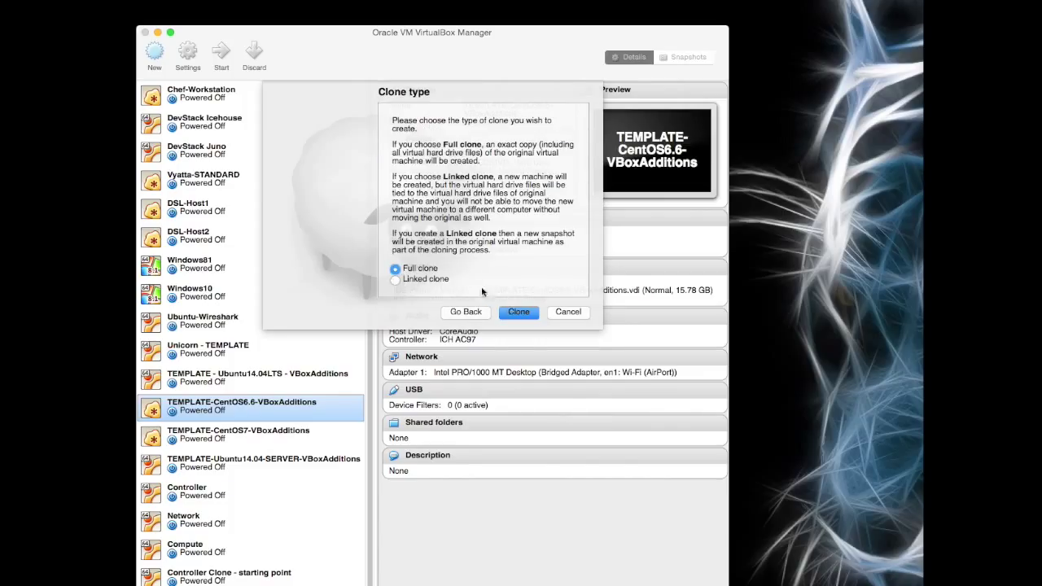
click(518, 316)
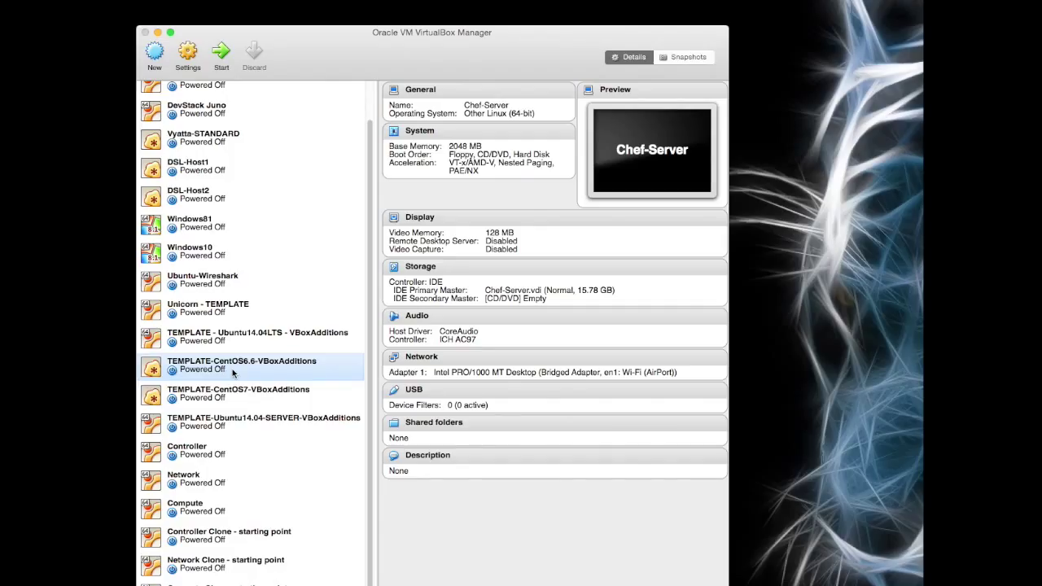
Step: Place Chef-Server below Chef-Workstation, then full-clone the CentOS 6.6 template as Chef-Node with new MACs
drag(273, 435, 237, 118)
scroll(262, 173, up, 1)
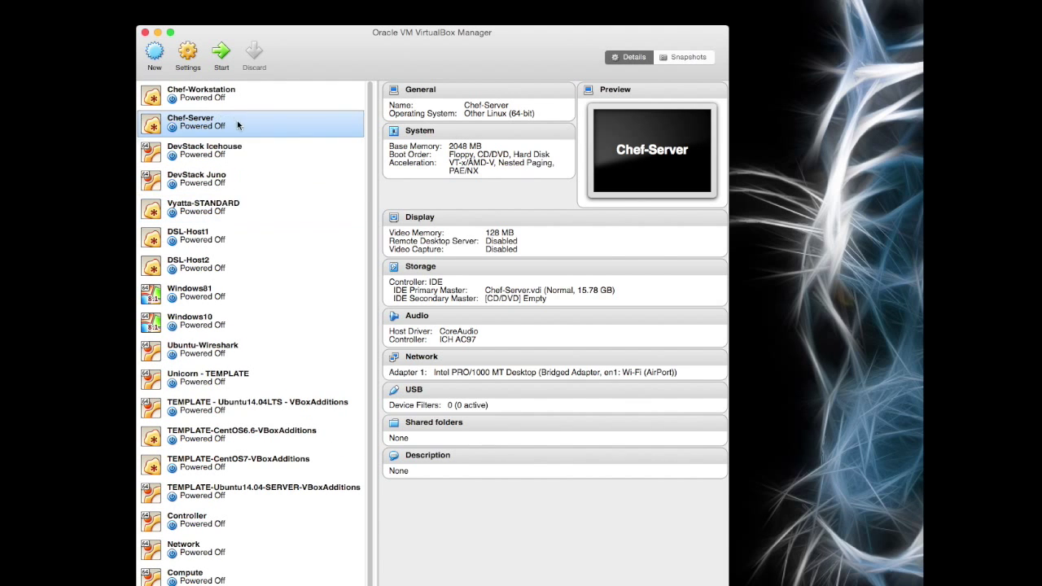
right_click(240, 433)
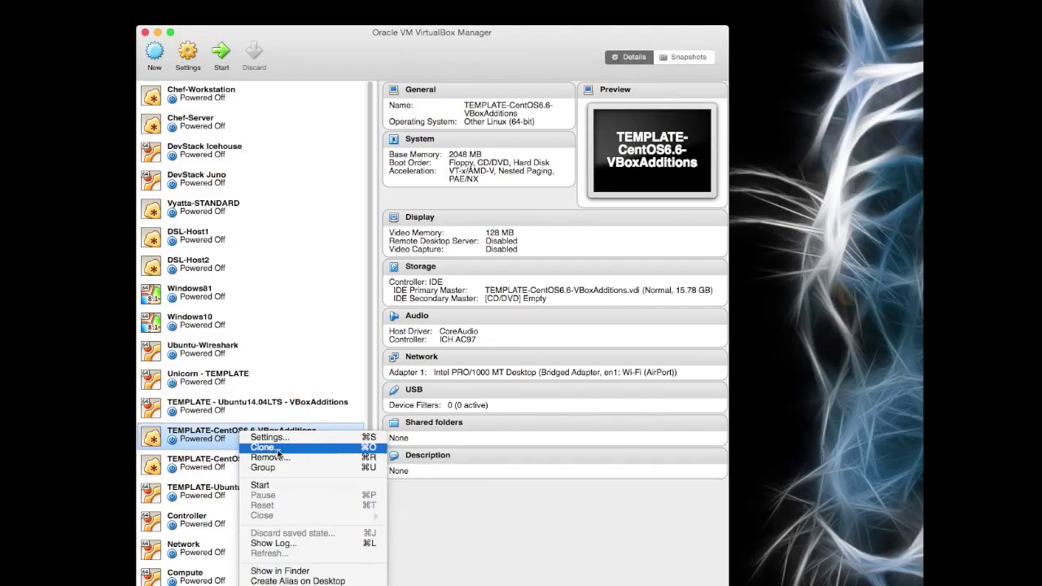
click(269, 447)
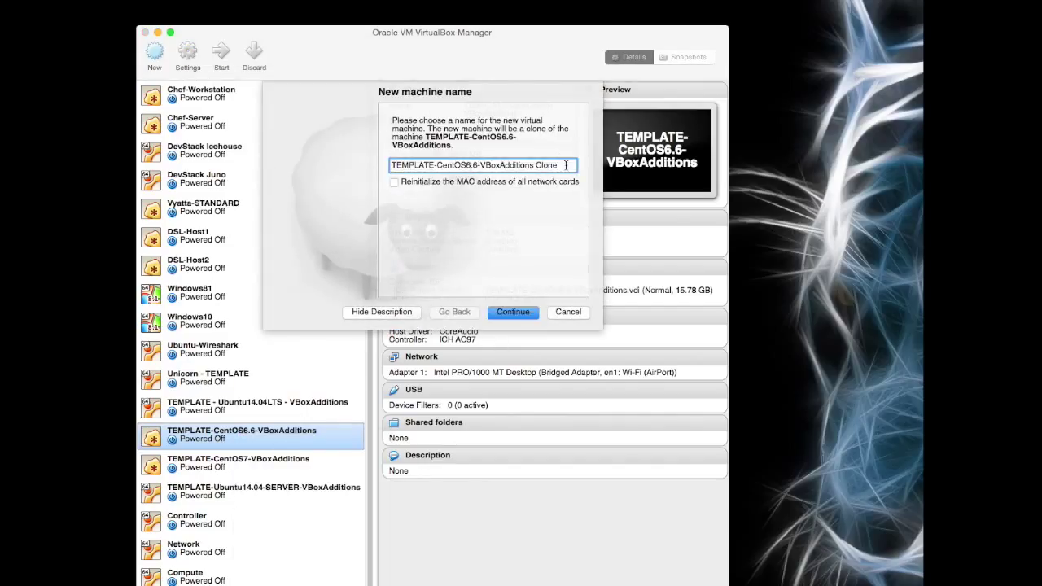
drag(560, 166, 381, 166)
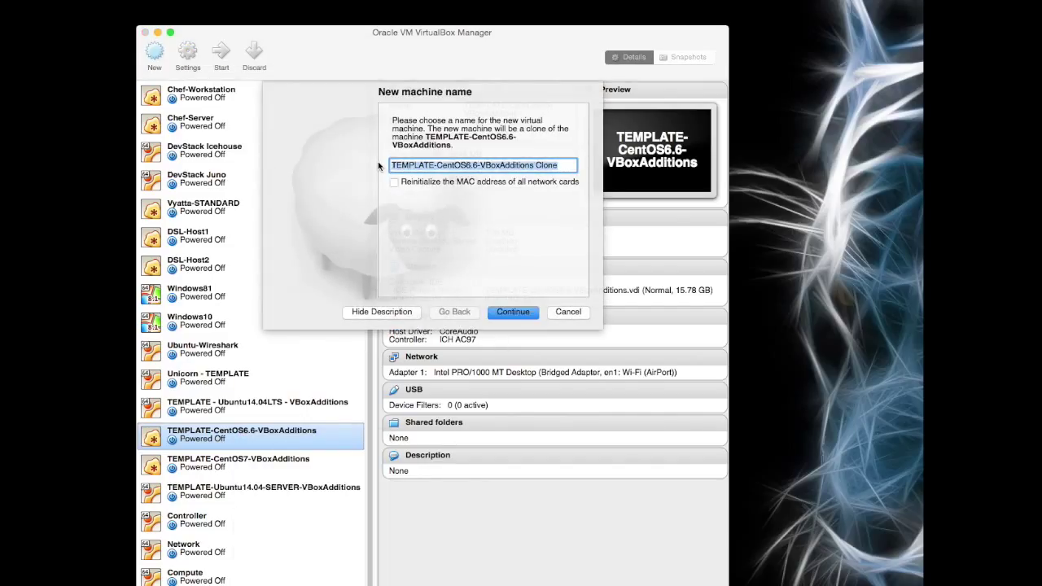
text(Chef-)
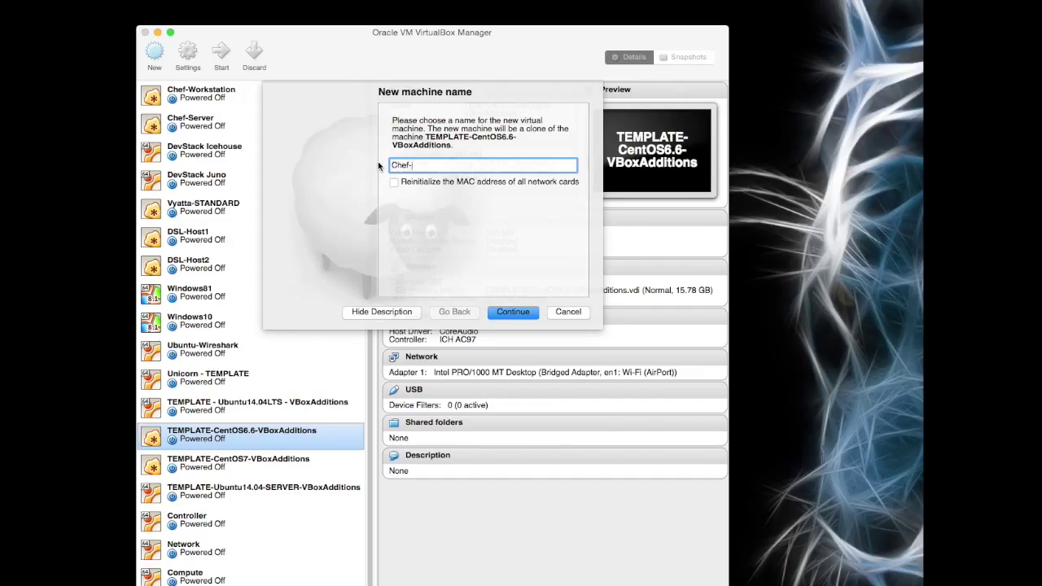
text(Node)
click(394, 183)
click(511, 307)
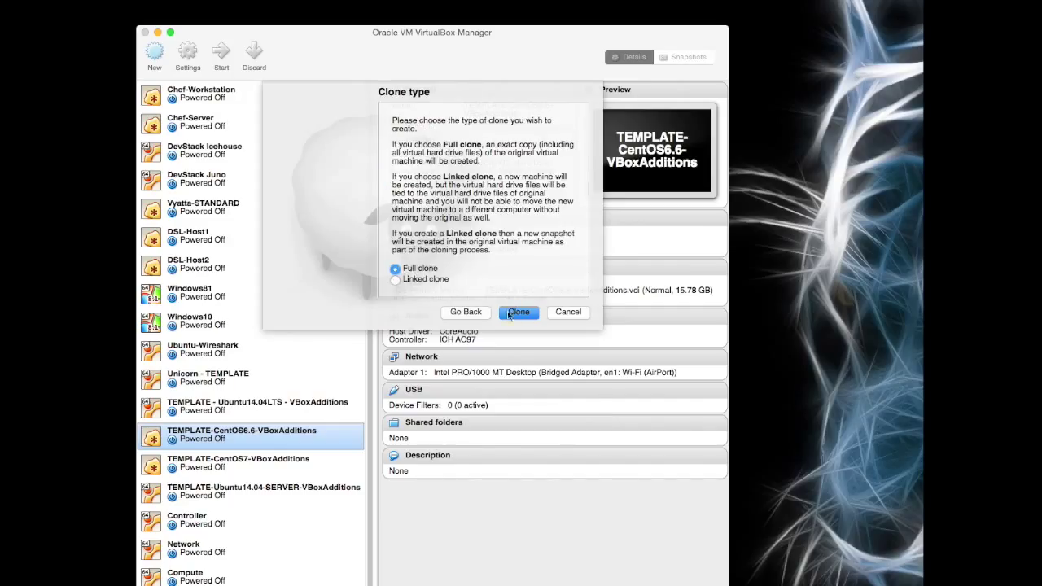
click(519, 312)
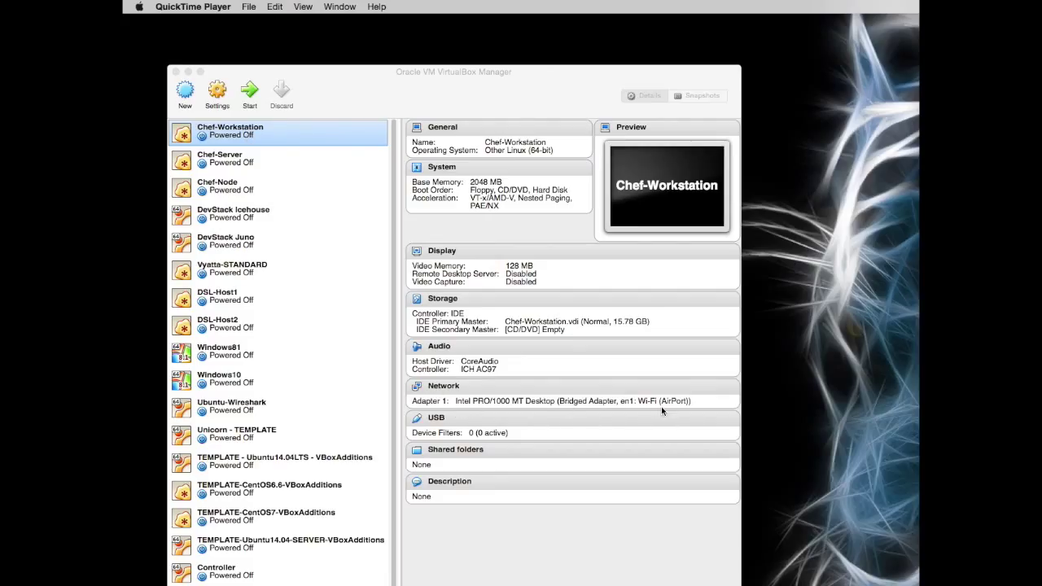
Step: In global Preferences, add host-only network vboxnet3 and change its IPv4 address to 10.0.2.1
click(254, 74)
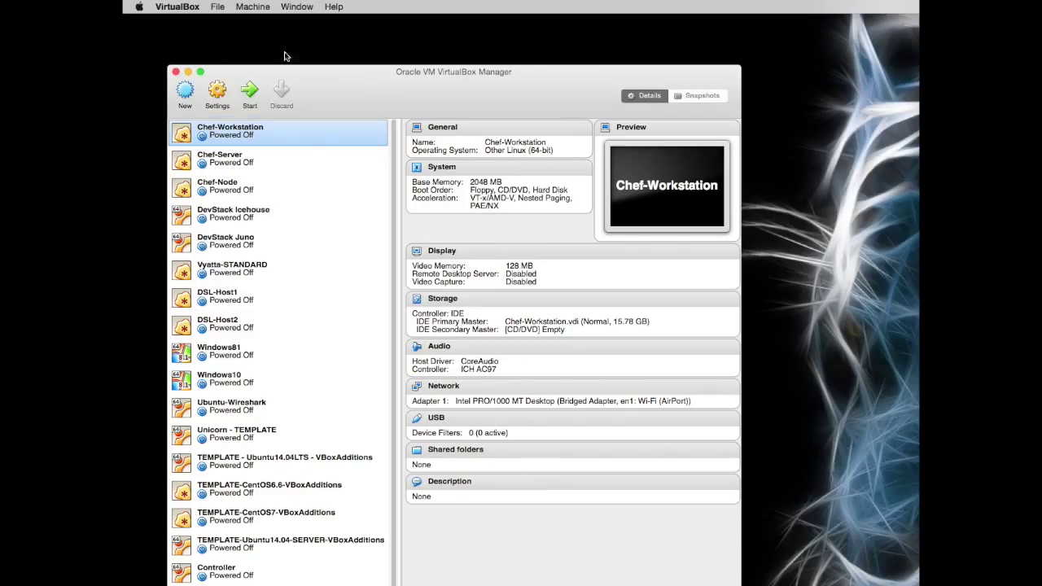
click(183, 8)
click(192, 50)
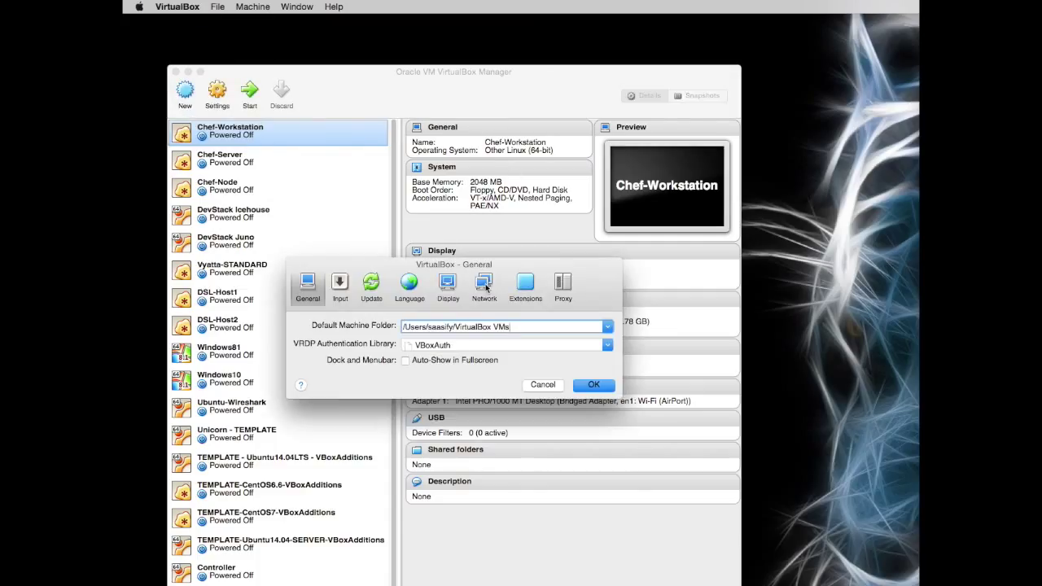
click(484, 286)
click(493, 325)
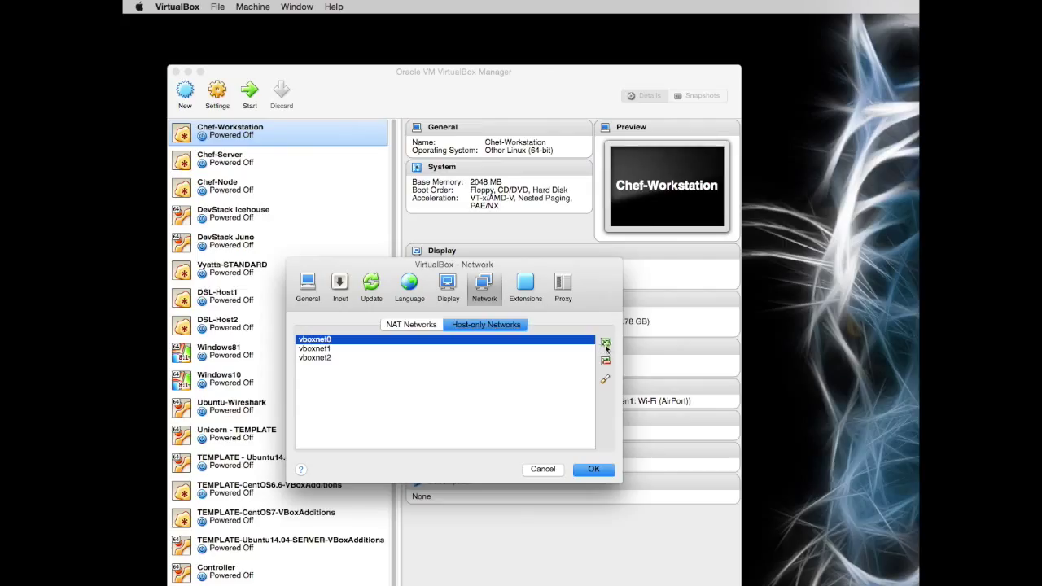
click(605, 344)
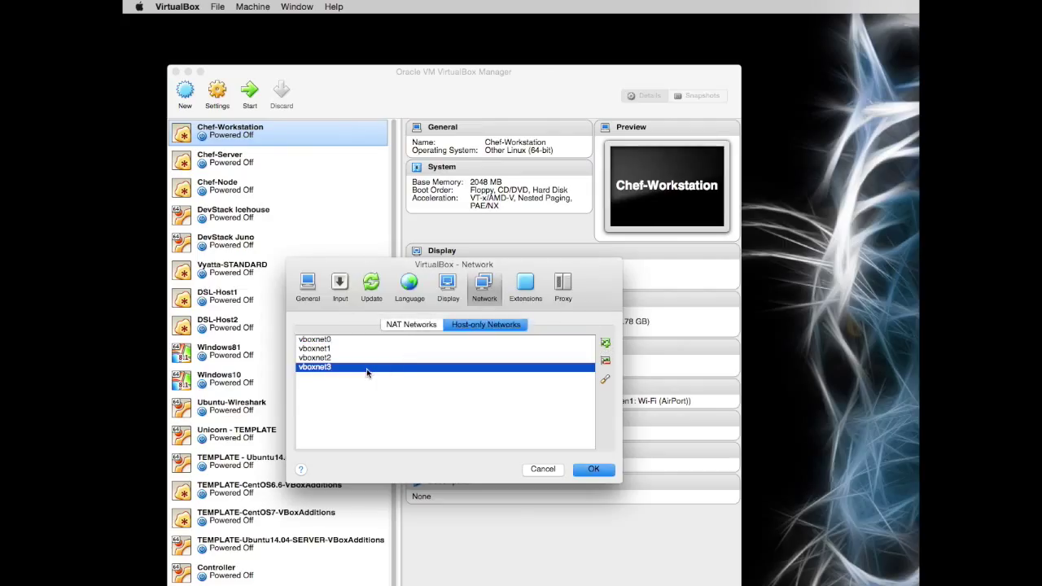
double_click(370, 367)
drag(467, 349, 381, 349)
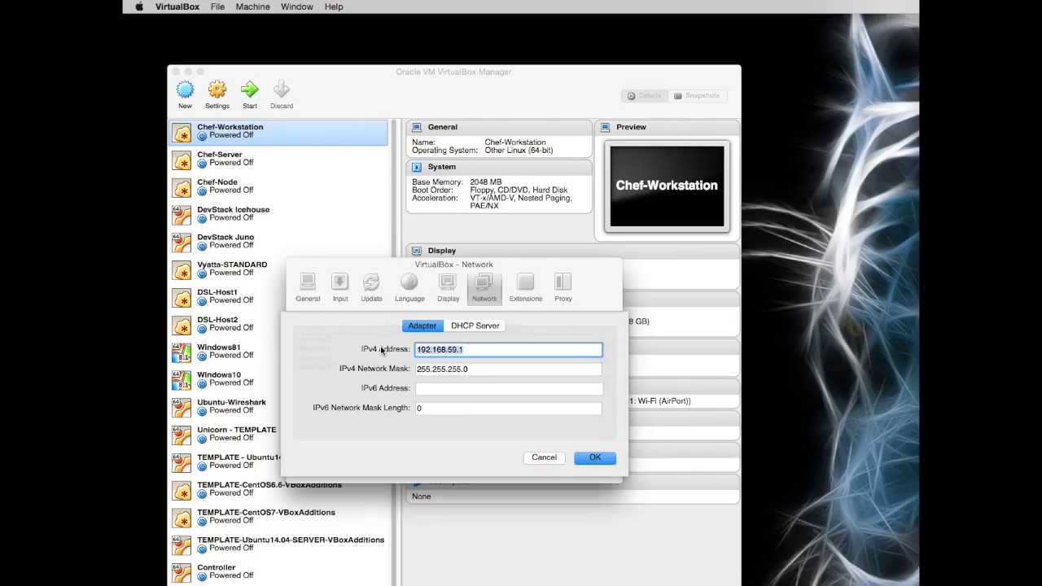
text(10.0.2)
click(610, 458)
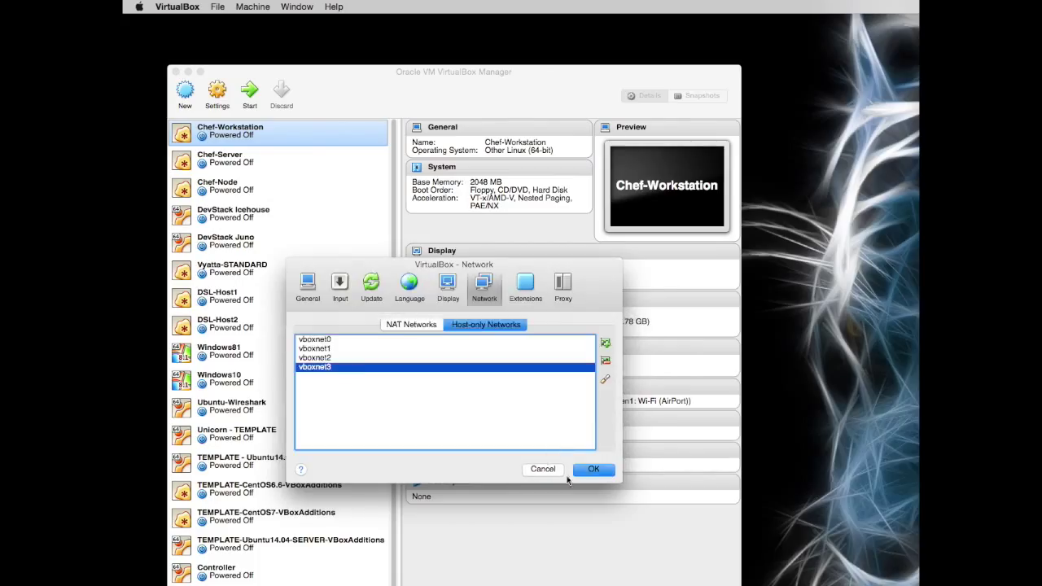
click(594, 470)
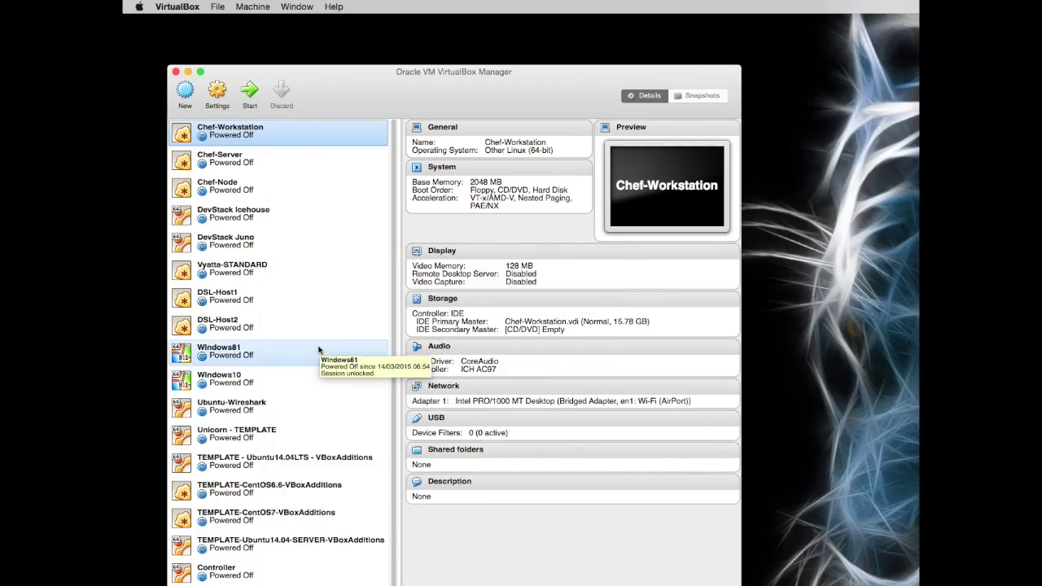
Step: Enable Chef-Workstation's Adapter 2 and attach it to Host-only Adapter vboxnet3
click(444, 387)
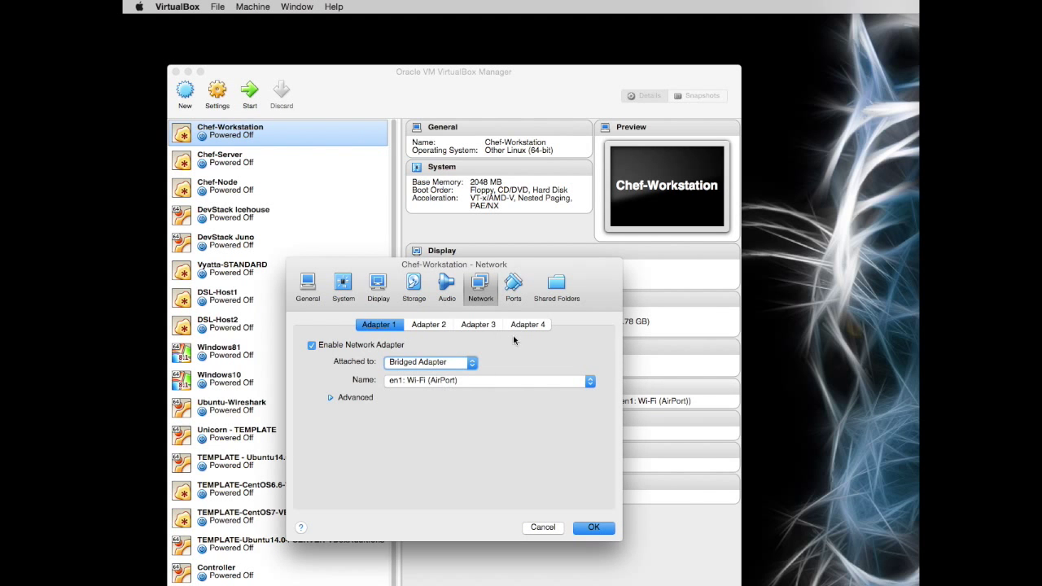
drag(405, 271, 440, 175)
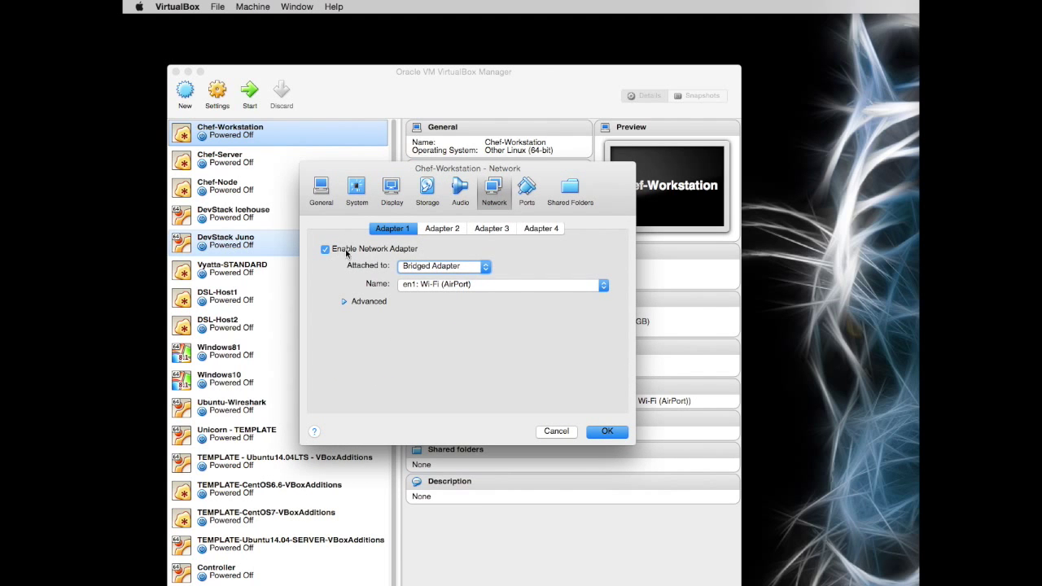
click(445, 230)
click(333, 250)
click(482, 268)
click(441, 312)
click(522, 286)
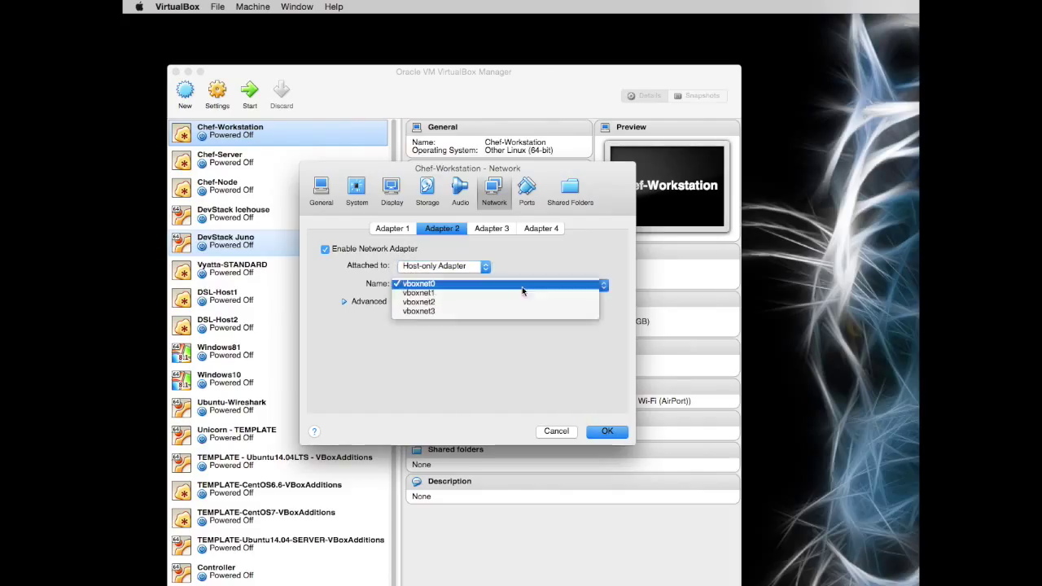
click(475, 314)
Step: Set Adapter 2 to Paravirtualized Network (virtio-net) with promiscuous mode Allow All, and save
click(344, 302)
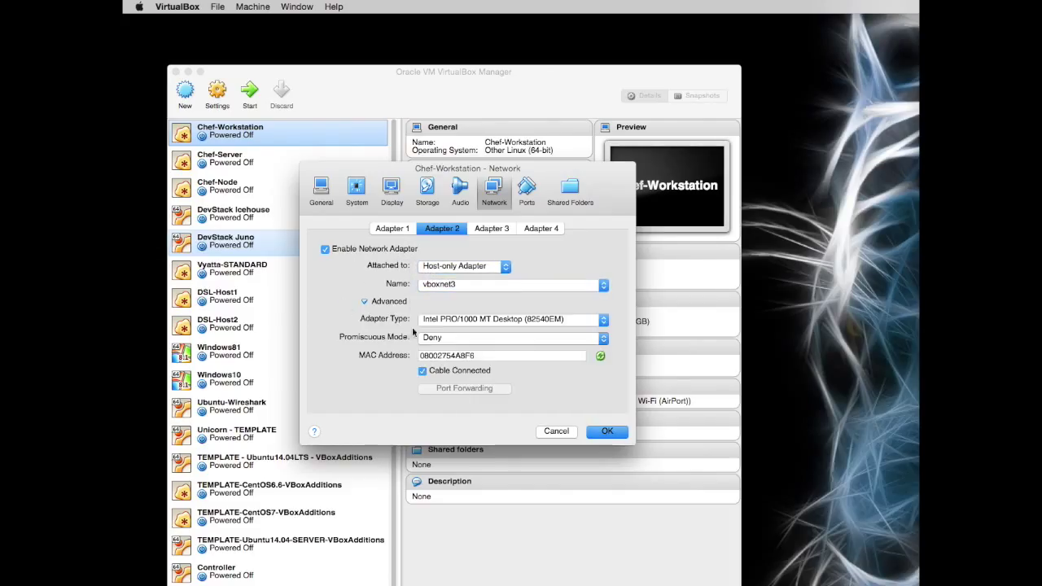
click(499, 320)
click(494, 352)
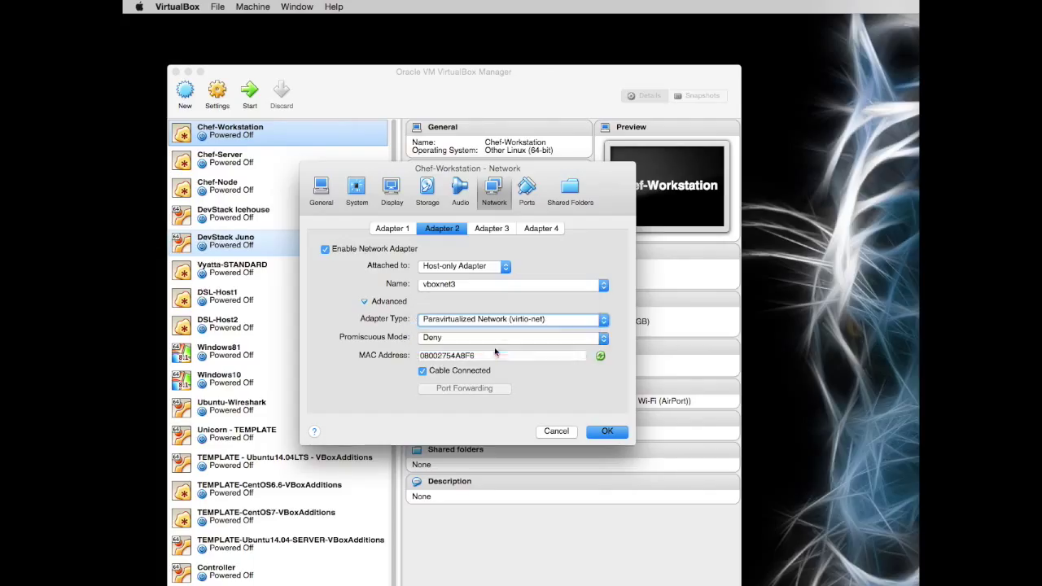
click(604, 339)
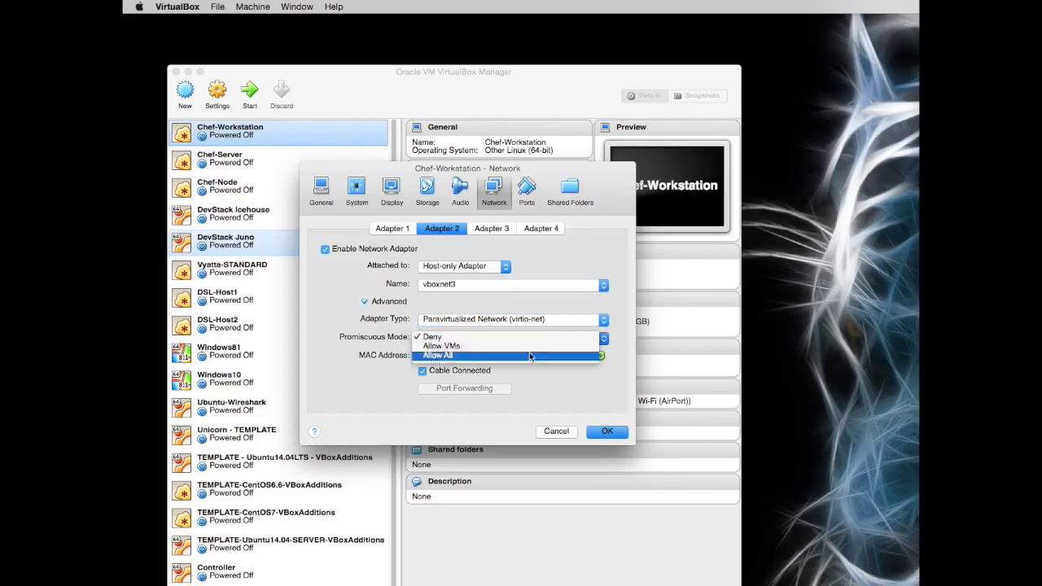
click(519, 348)
key(Down)
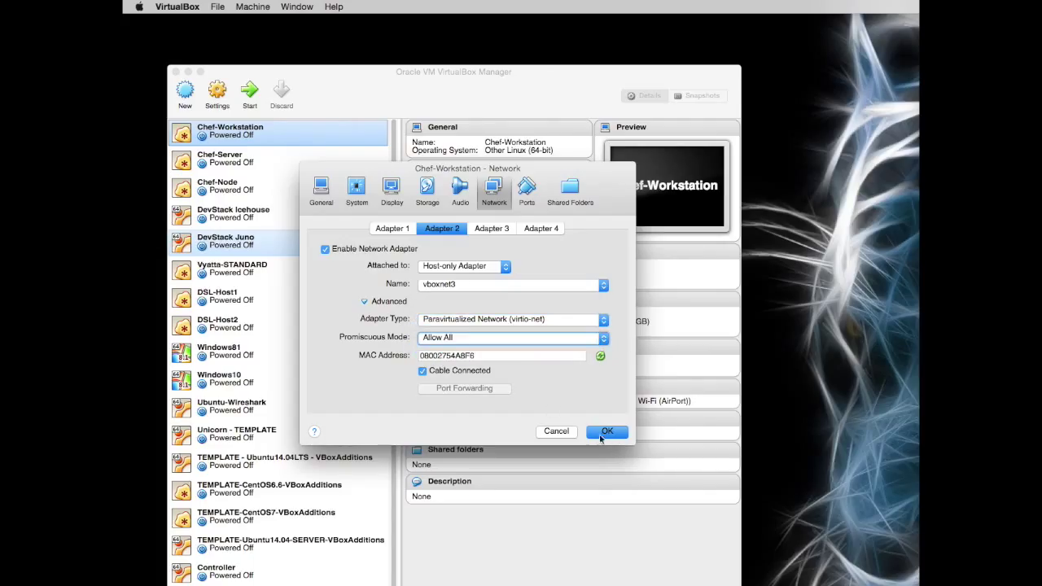
click(609, 432)
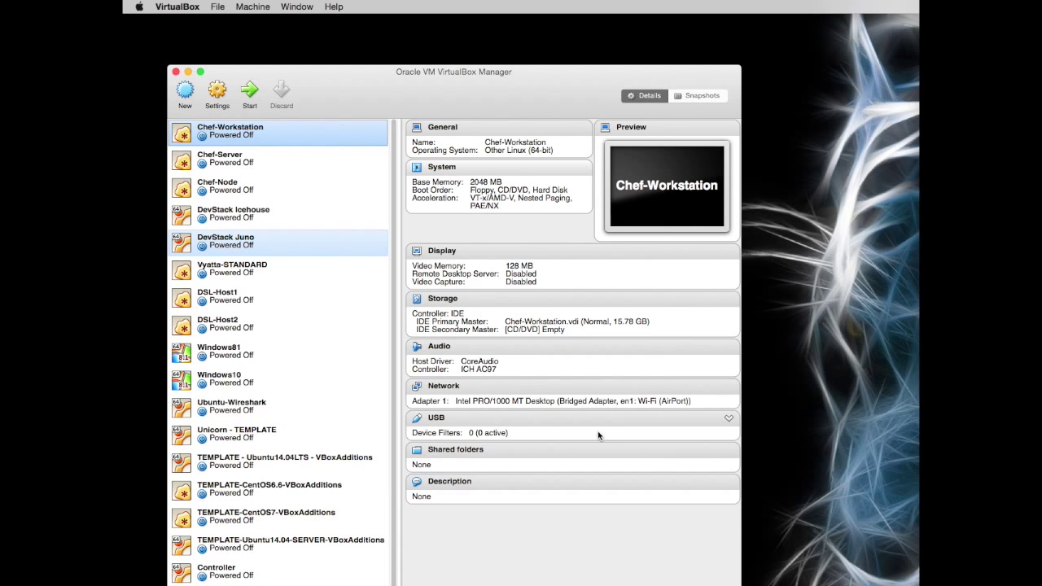
Step: Start Chef-Workstation and sign in at the CentOS login screen with the account password
click(257, 100)
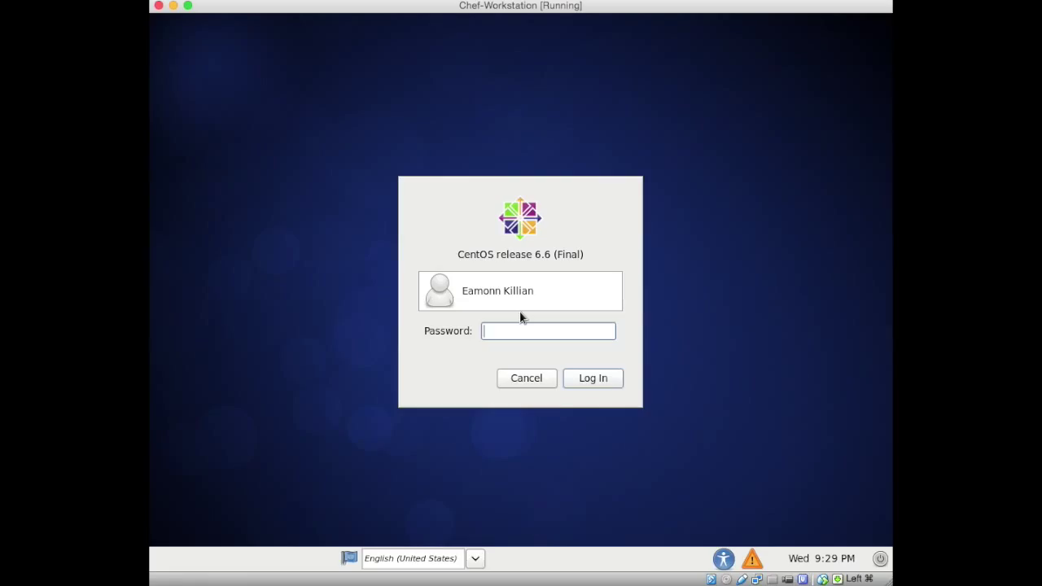
text(abcdefghij)
key(Return)
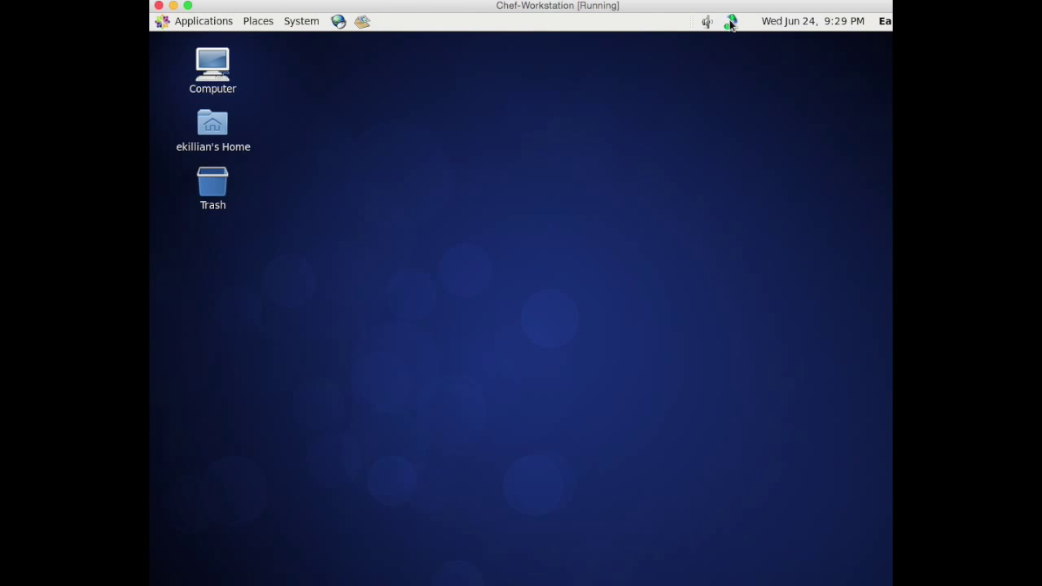
mouse_move(565, 8)
mouse_down()
mouse_move(575, 13)
mouse_move(567, 15)
mouse_up()
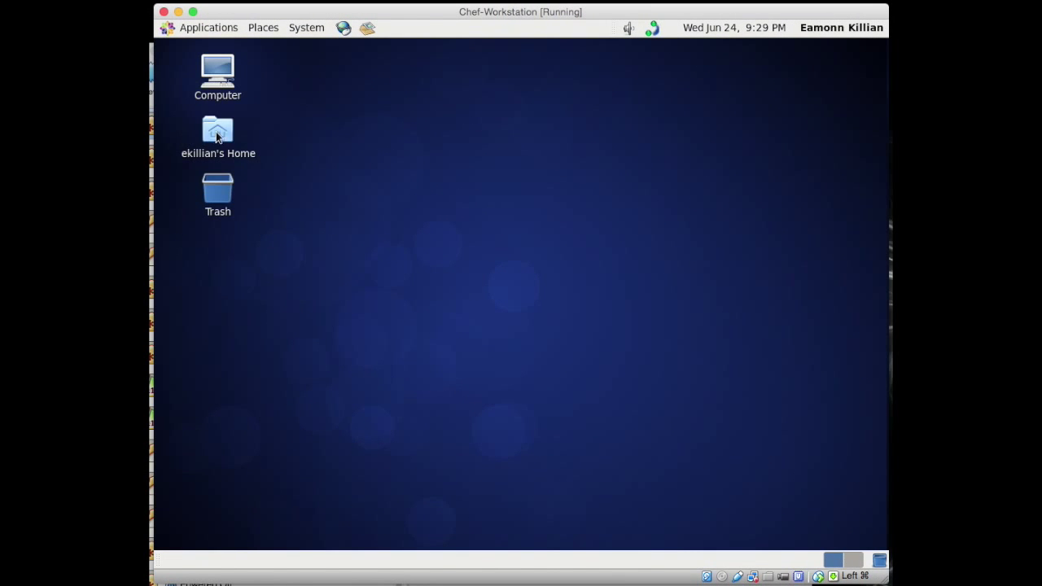
Step: Launch a Terminal from the Applications menu
drag(265, 11, 258, 11)
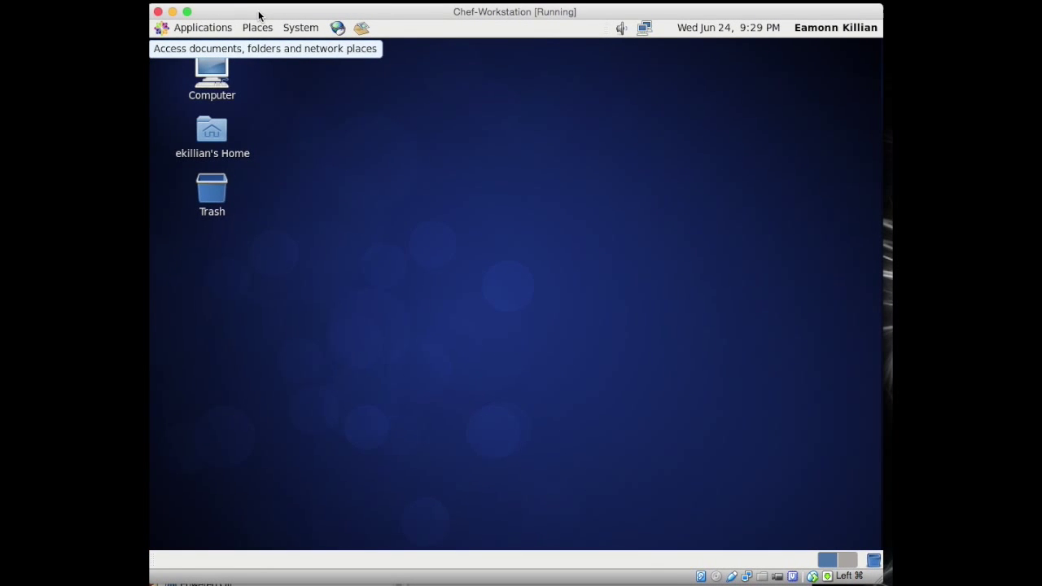
click(180, 30)
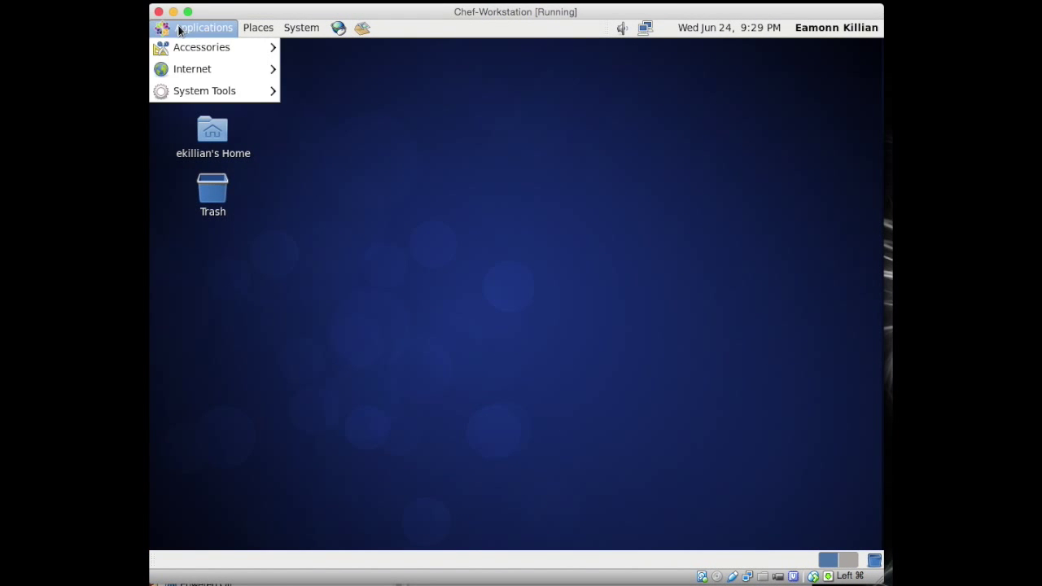
mouse_move(210, 89)
click(311, 115)
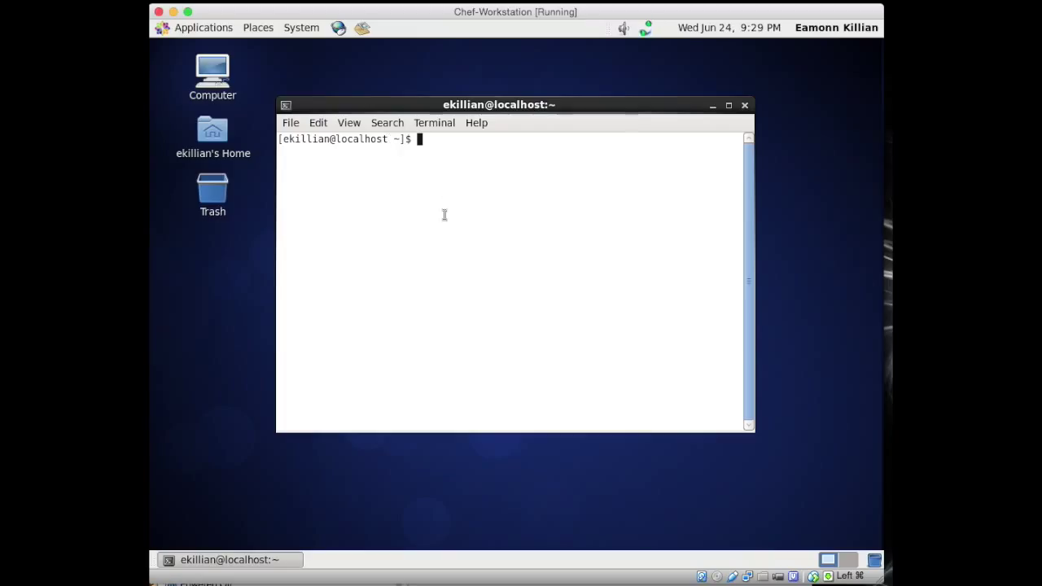
Step: Become root with sudo su -, run ifconfig, and enlarge the terminal window
text(sudo su -)
key(Return)
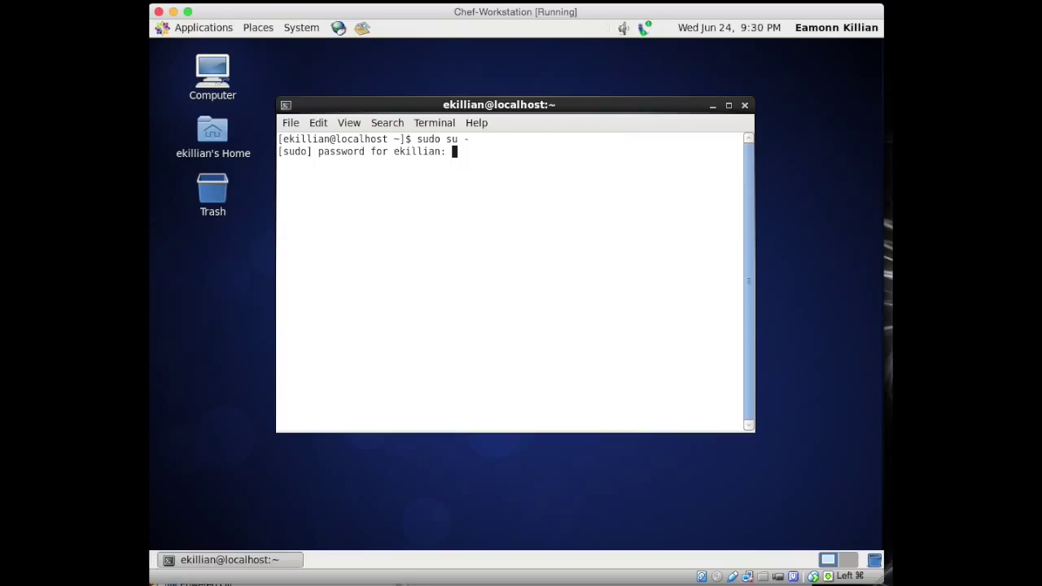
key(Return)
key(Return)
key(Return)
text(ifconfig)
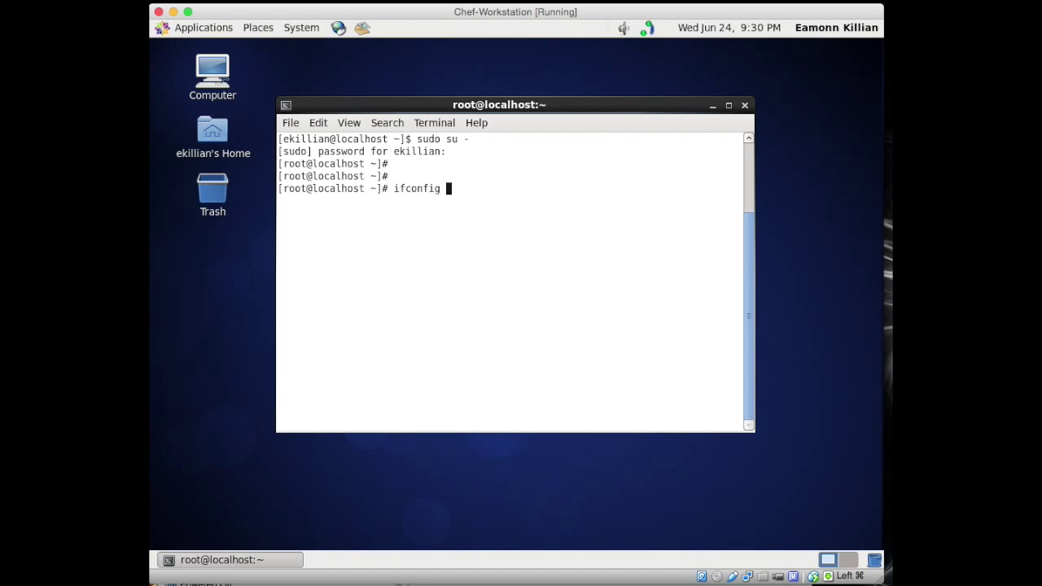
key(Return)
drag(745, 424, 775, 529)
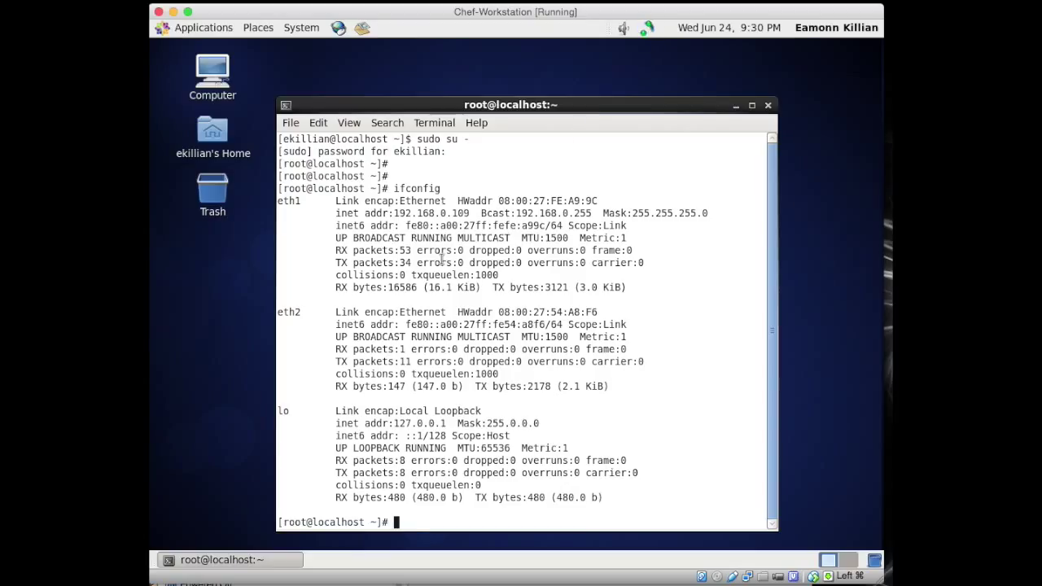
Step: Change into /etc/sysconfig/network-scripts and list its files
text(cd /etc/syscon)
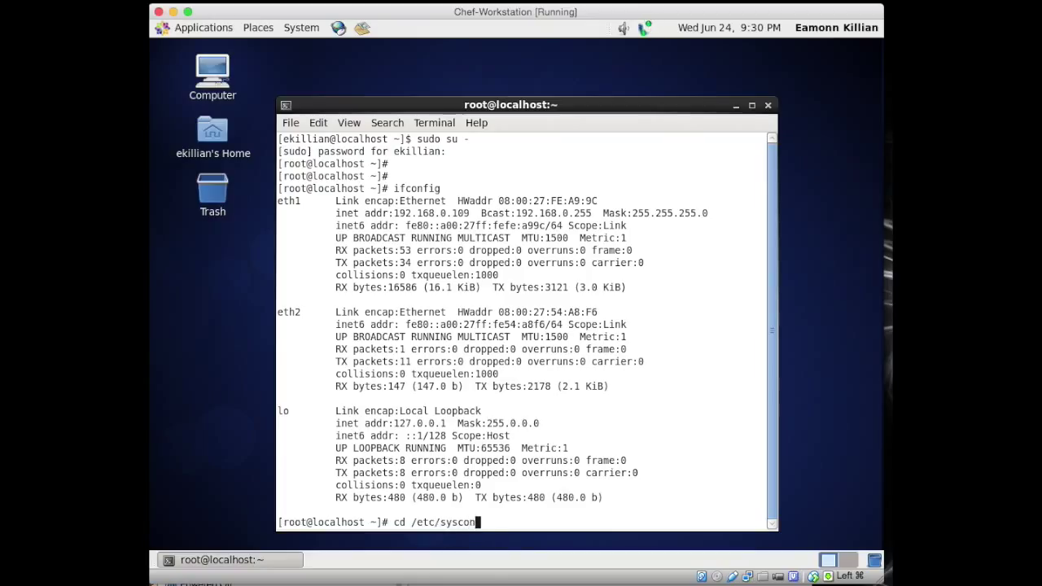
text(fig/network-scr)
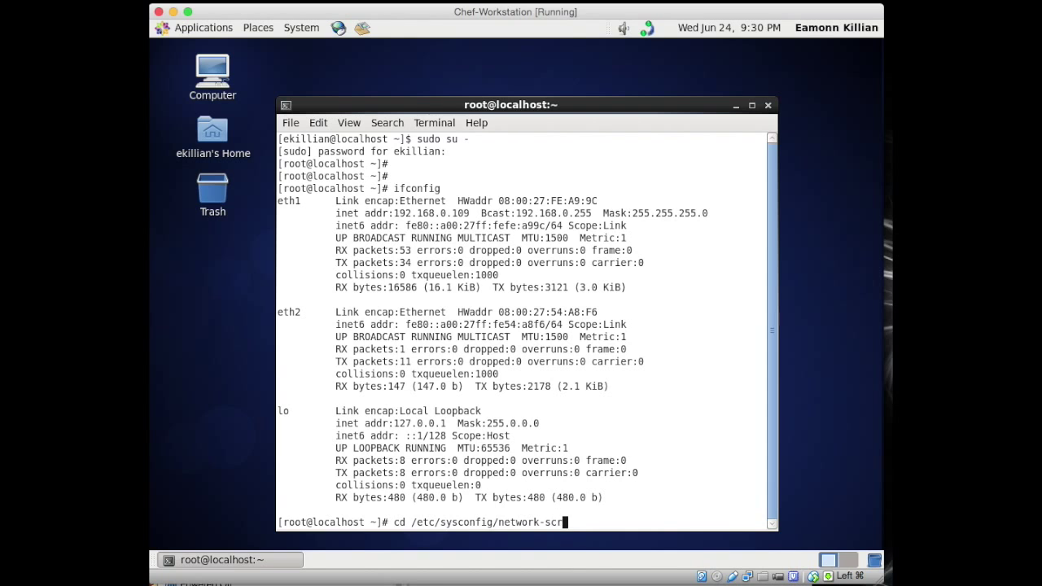
text(ipts)
key(Return)
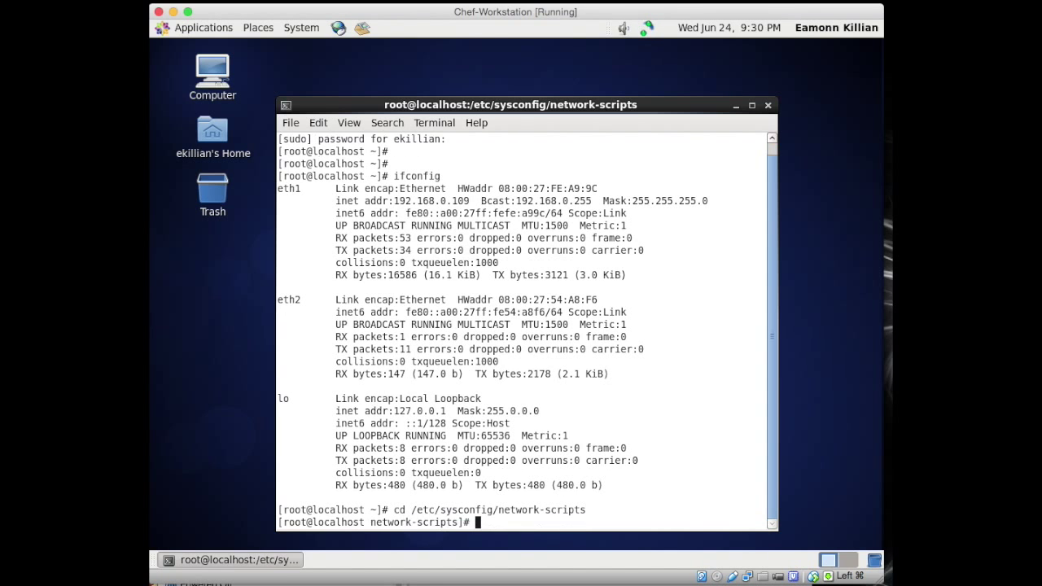
text(ls)
key(Return)
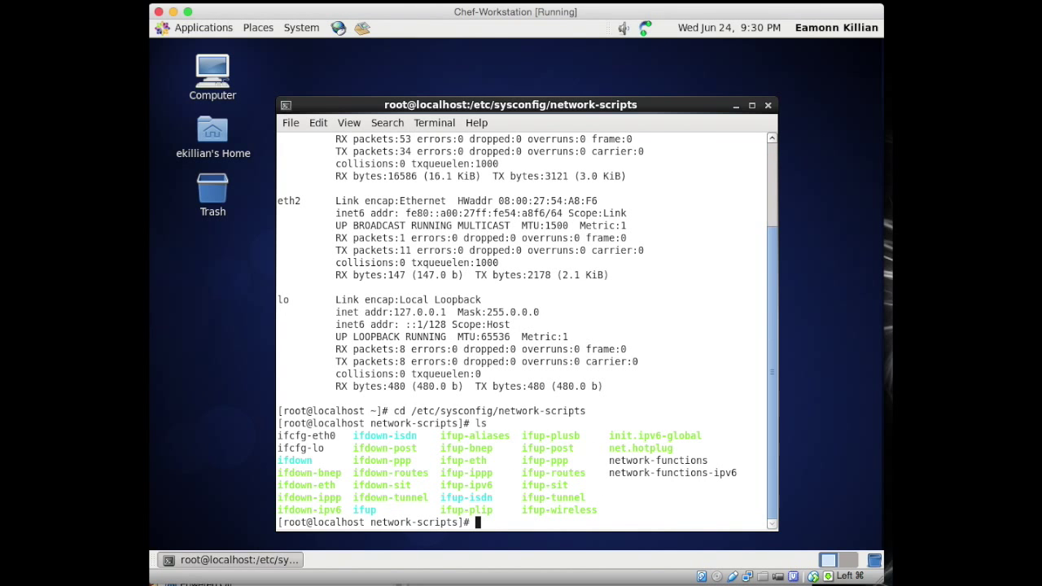
Step: Open ifcfg-eth0 in vi, look over its lines, and quit without saving
text(vi ifcfg-eth0)
key(Return)
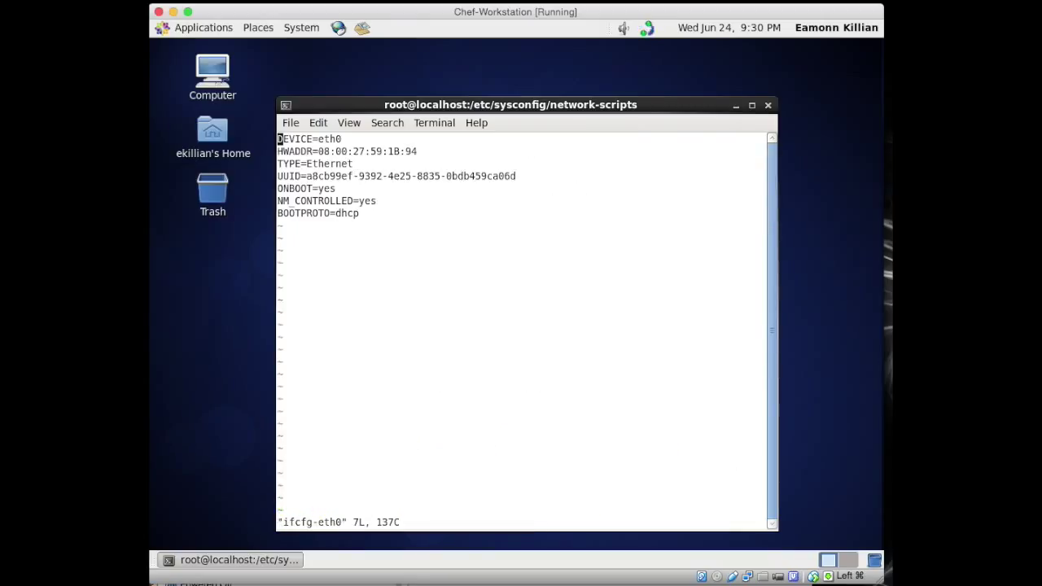
key(Down)
key(Down)
key(Up)
key(Up)
key(Down)
key(Right)
key(Right)
key(Right)
key(Right)
key(Right)
key(Right)
key(Right)
key(Right)
key(Right)
key(Right)
key(Right)
key(Right)
key(Right)
key(Right)
key(Right)
key(Right)
key(Right)
key(Right)
key(Right)
key(Right)
key(Right)
text(:q)
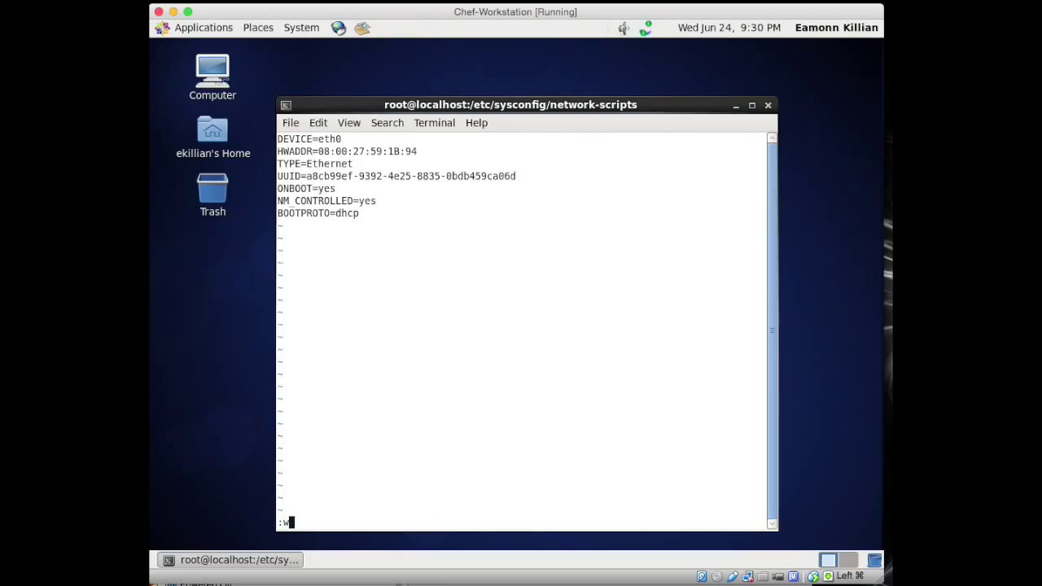
key(Return)
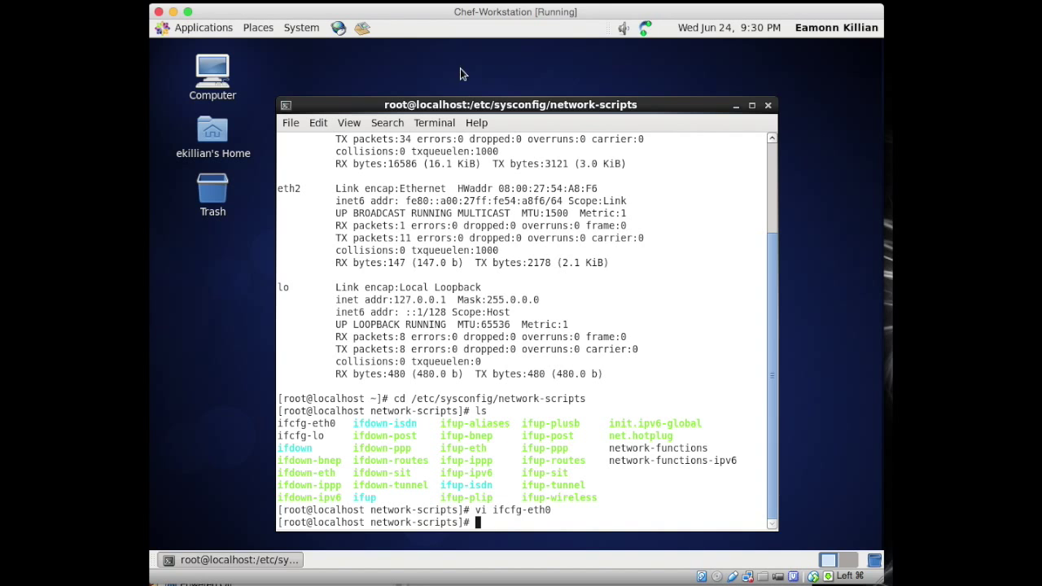
Step: Copy eth1's hardware address from the ifconfig output
scroll(473, 205, up, 3)
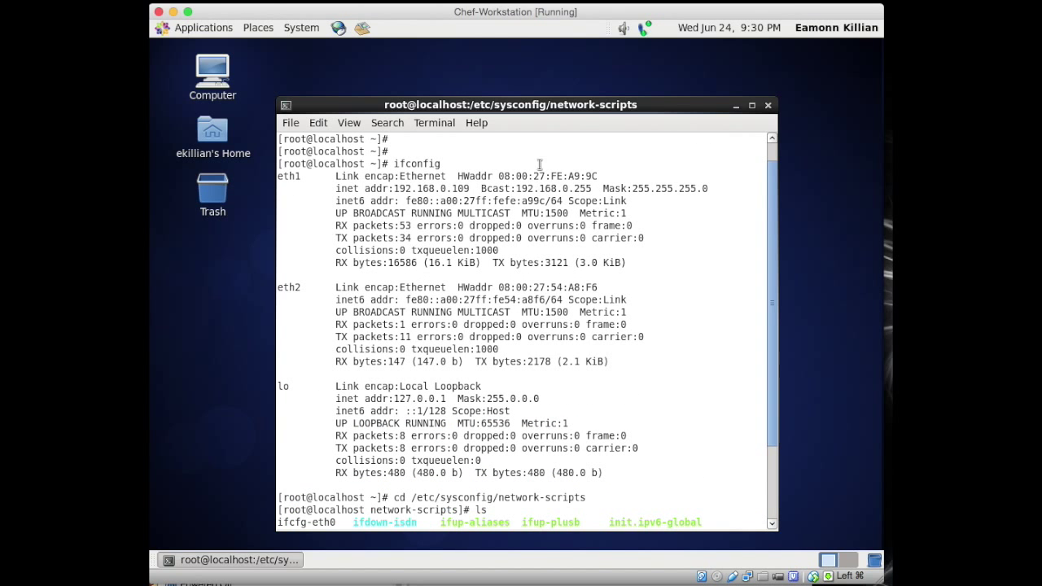
drag(498, 175, 599, 176)
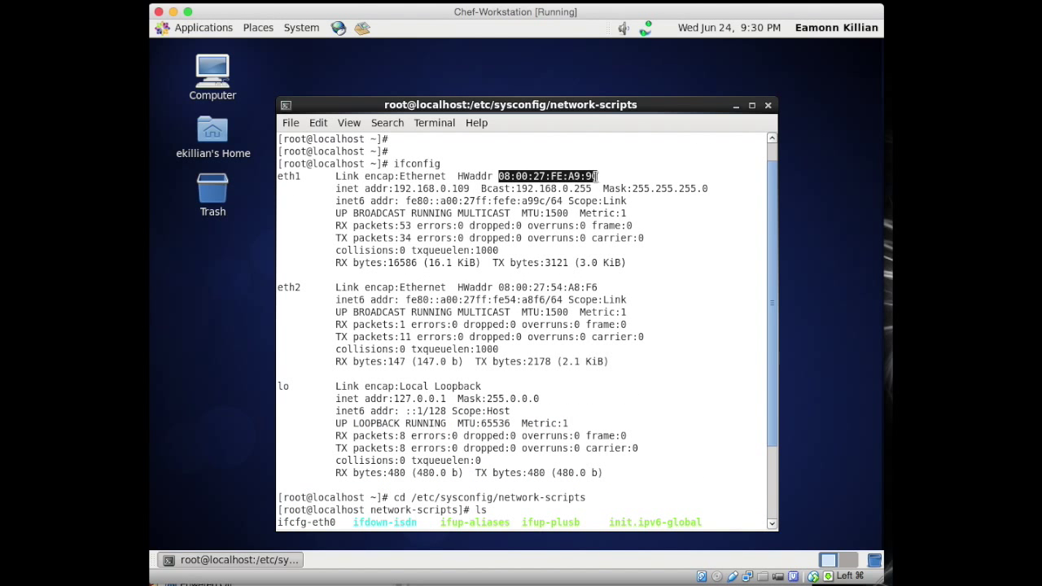
right_click(599, 176)
click(618, 244)
scroll(560, 373, down, 3)
Step: Reopen ifcfg-eth0 and replace the HWADDR value with eth1's copied address 08:00:27:FE:A9:9C
key(Up)
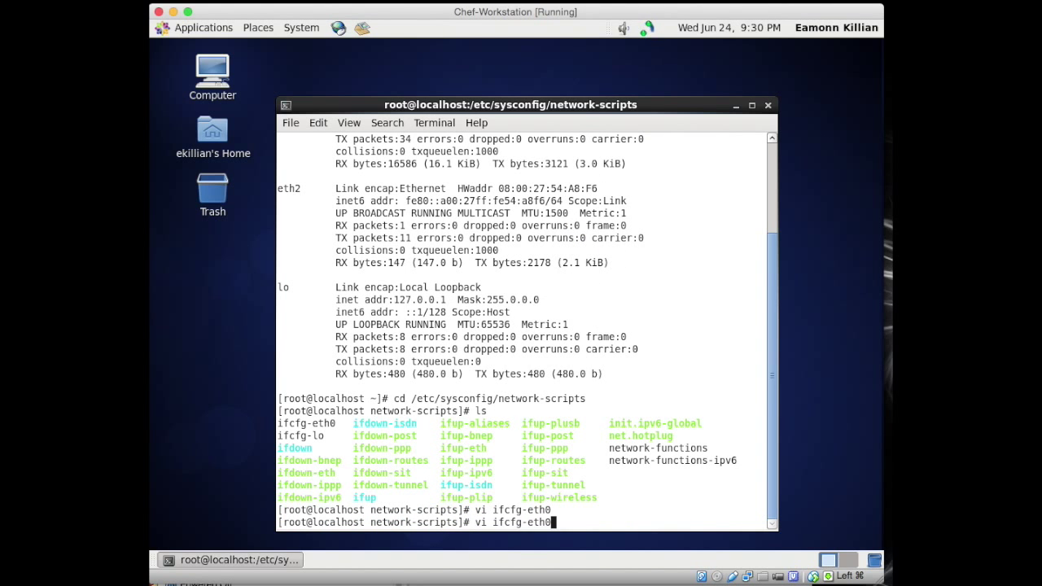
key(Return)
key(Down)
key(Right)
key(Right)
key(Right)
key(Right)
key(Right)
key(Right)
key(Right)
key(Right)
key(Right)
key(Right)
key(Right)
key(Right)
key(Right)
key(Right)
key(Right)
key(Right)
key(Right)
key(Right)
key(Right)
key(Right)
key(x)
key(x)
key(x)
key(x)
key(x)
key(x)
key(x)
key(x)
key(x)
key(x)
key(x)
key(x)
key(x)
key(x)
key(x)
key(x)
key(x)
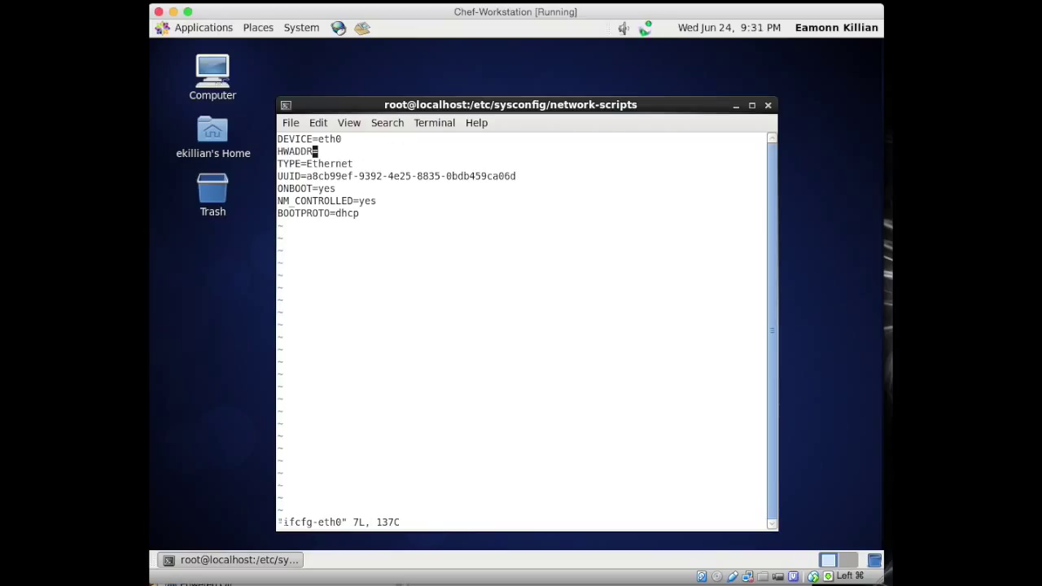
key(a)
right_click(340, 154)
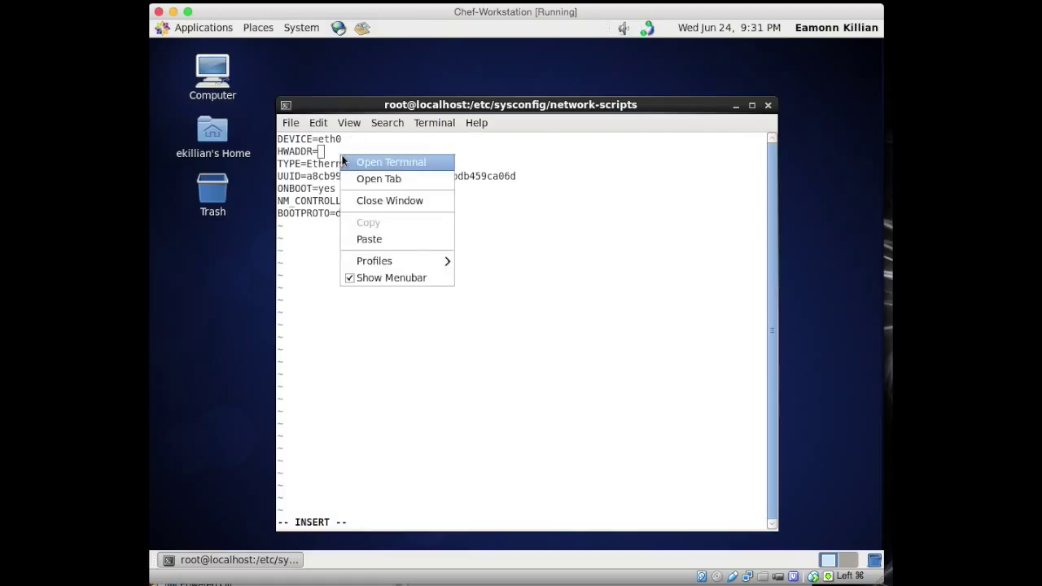
click(390, 239)
key(Escape)
Step: Delete the UUID line and save ifcfg-eth0 with :wq, then begin a cp command
key(j)
key(j)
key(d)
key(d)
key(j)
key(j)
text(:wq!)
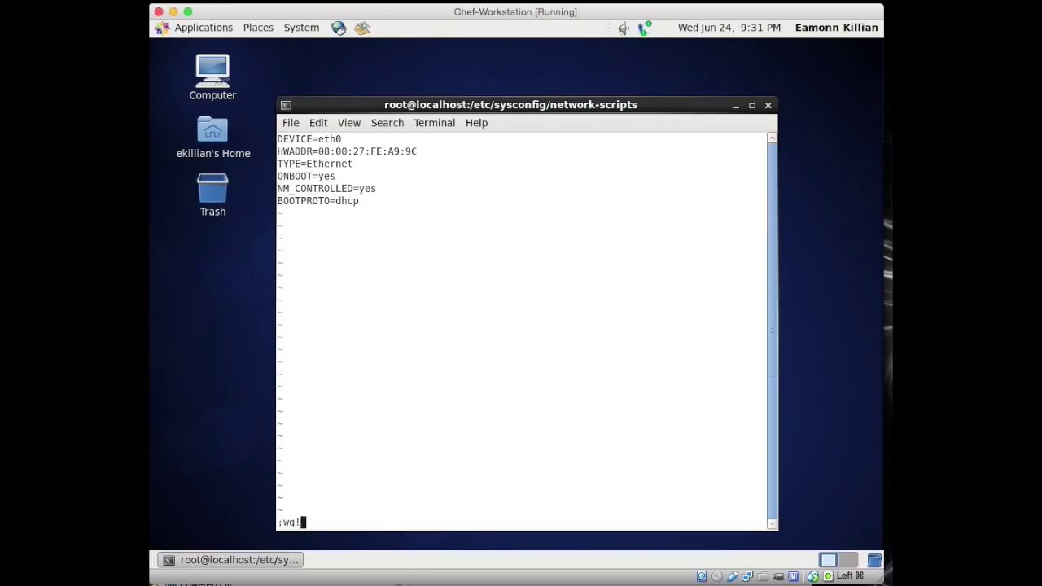
key(Return)
text(cp ifcfg-)
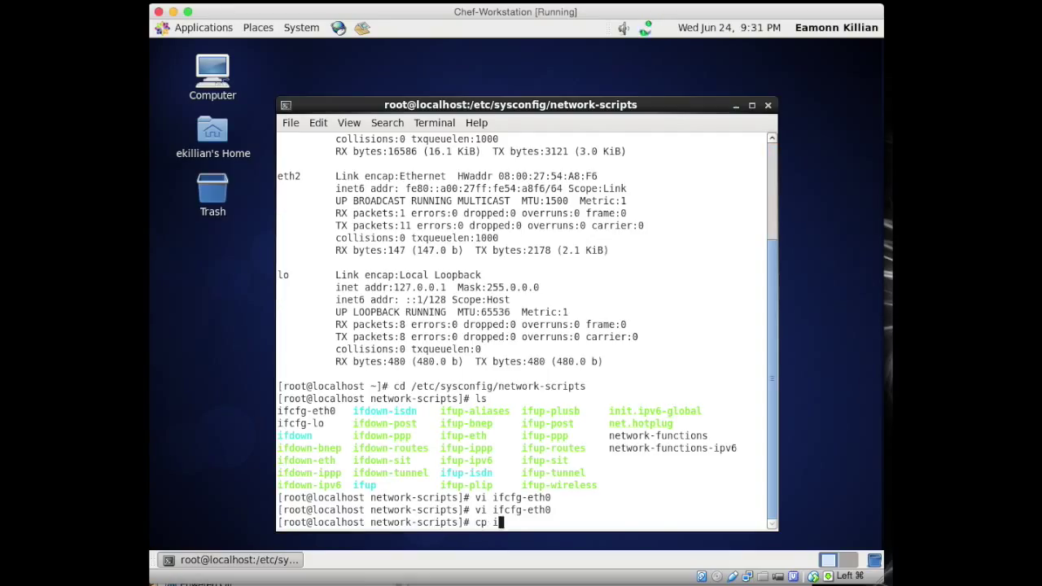
Step: Copy ifcfg-eth0 to a new file ifcfg-eth1
text(eth)
key(Tab)
text(ifcfg-eth1)
key(Return)
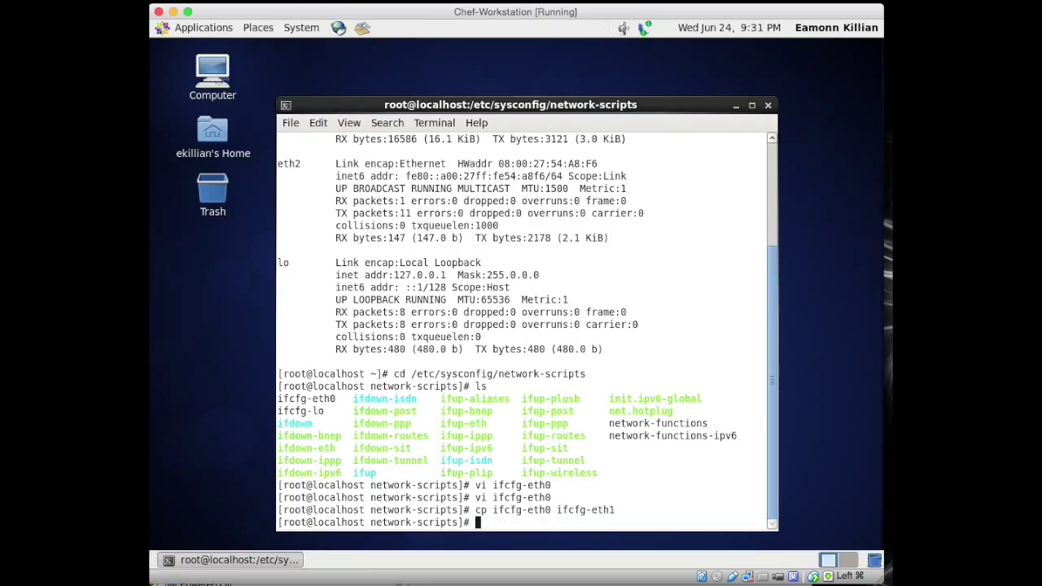
Step: Copy eth2's hardware address from the ifconfig output
drag(499, 163, 600, 163)
right_click(583, 164)
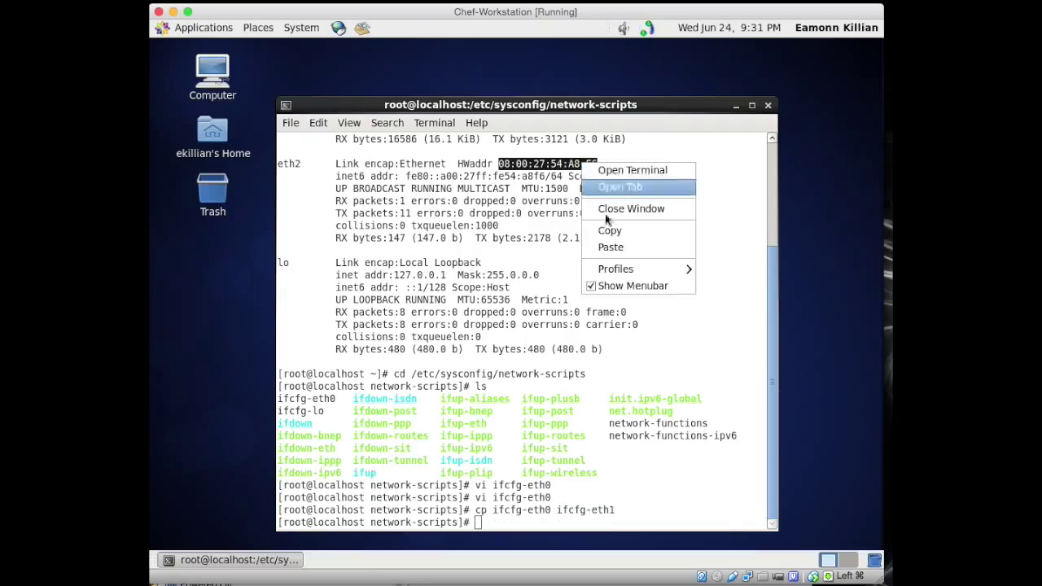
click(610, 232)
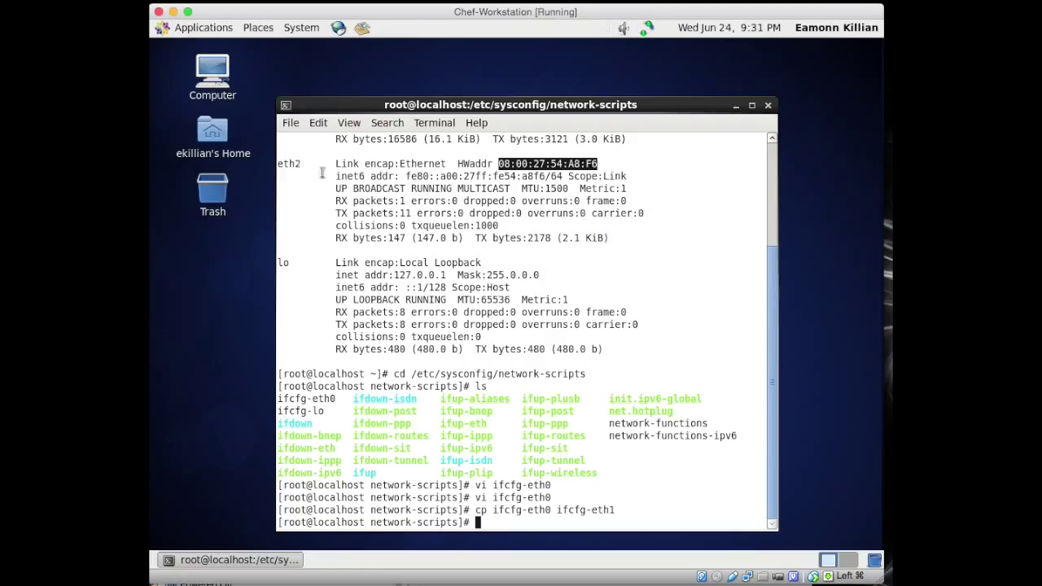
Step: Open ifcfg-eth1 in vi and move to the end of the HWADDR line
key(Up)
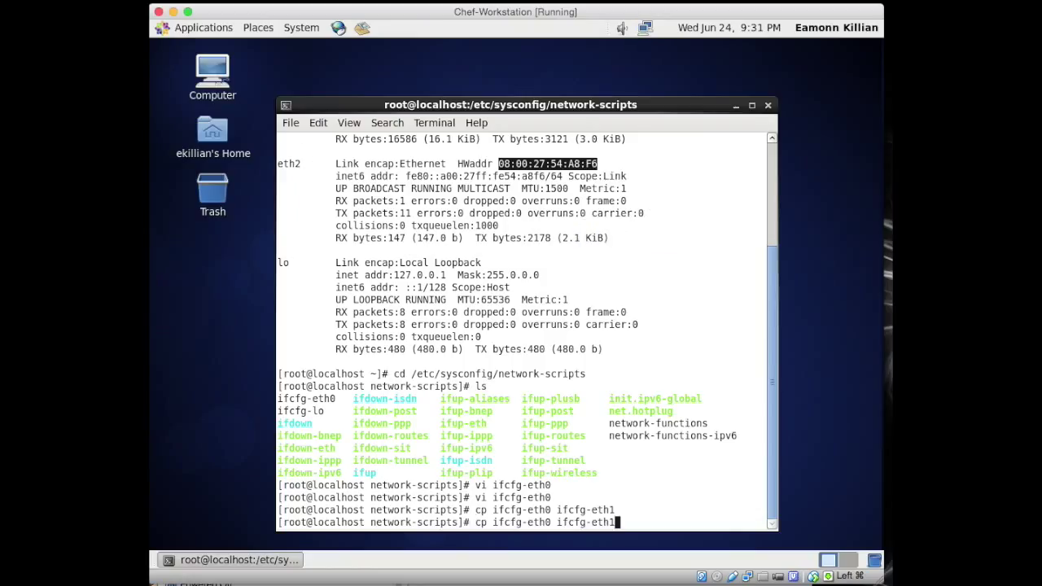
key(ctrl+u)
text(vi ifcfg-eth1)
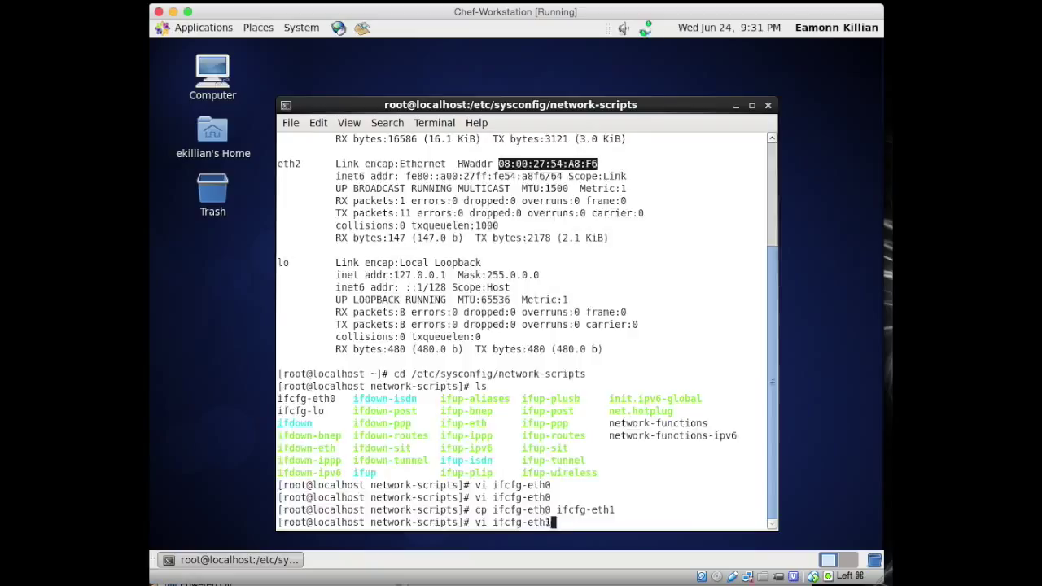
key(Return)
key(Down)
key(Right)
key(Right)
key(Right)
key(Right)
key(Right)
key(Right)
key(Right)
key(Right)
key(Right)
key(Right)
key(Right)
key(Right)
key(Right)
key(Right)
key(Right)
key(Right)
key(Right)
key(Right)
key(Right)
key(Right)
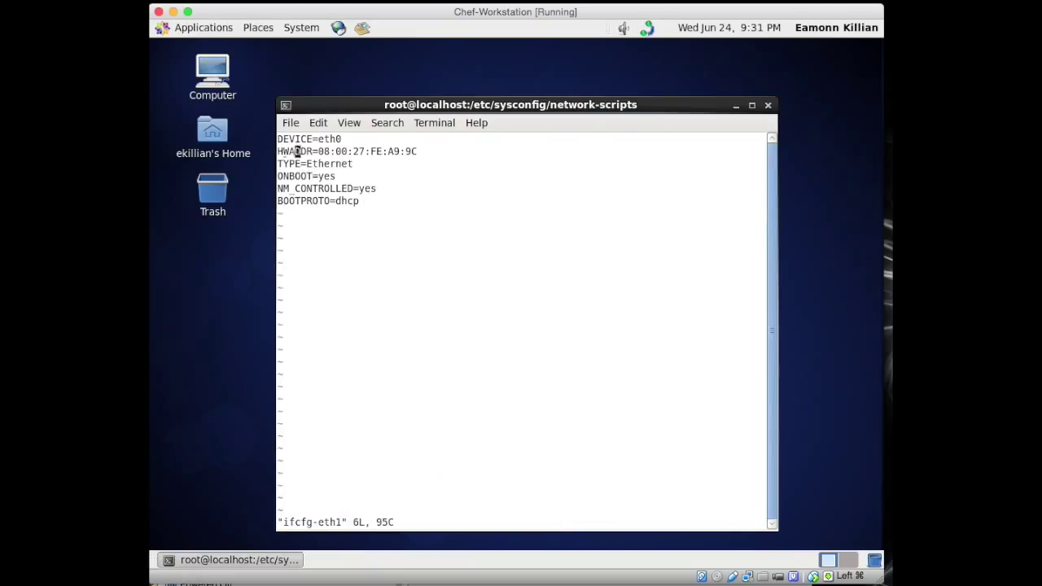
Step: Replace HWADDR with eth2's address 08:00:27:54:A8:F6 and rename DEVICE from eth0 to eth1
key(x)
key(x)
key(x)
key(x)
key(x)
key(x)
key(x)
key(x)
key(x)
key(x)
key(x)
key(x)
key(x)
key(x)
key(x)
key(x)
key(x)
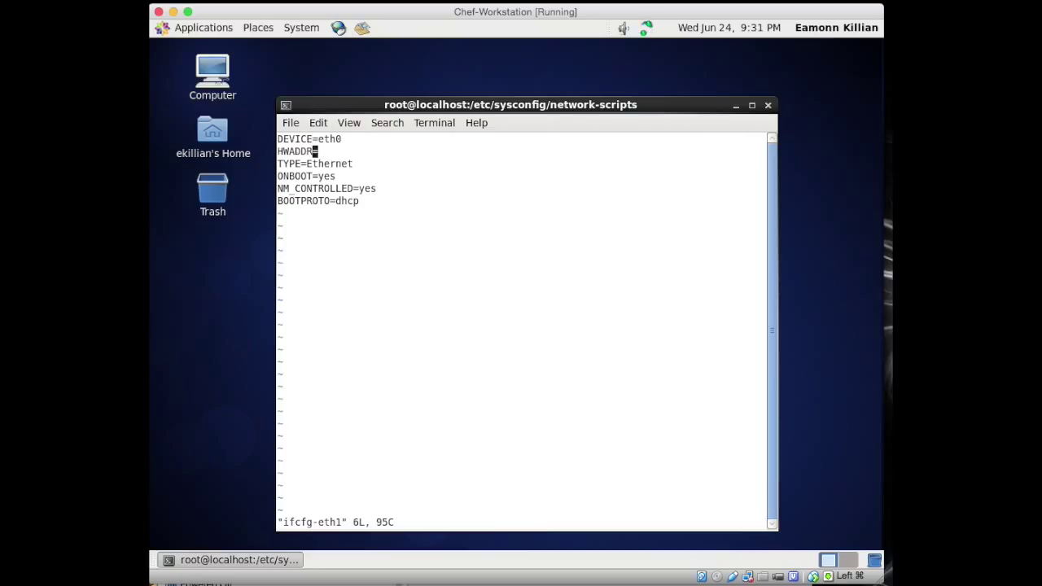
key(a)
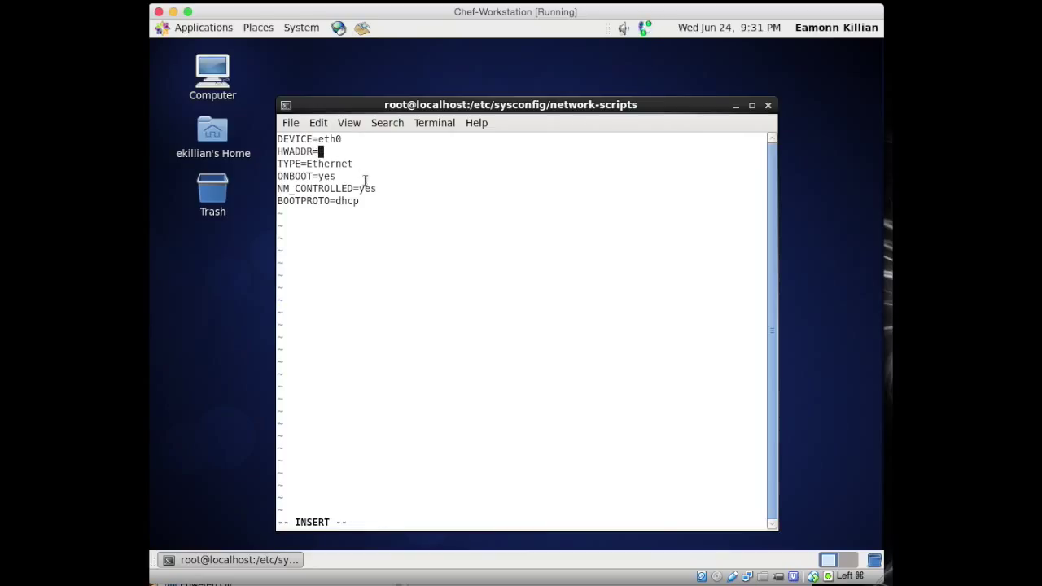
right_click(321, 151)
click(370, 236)
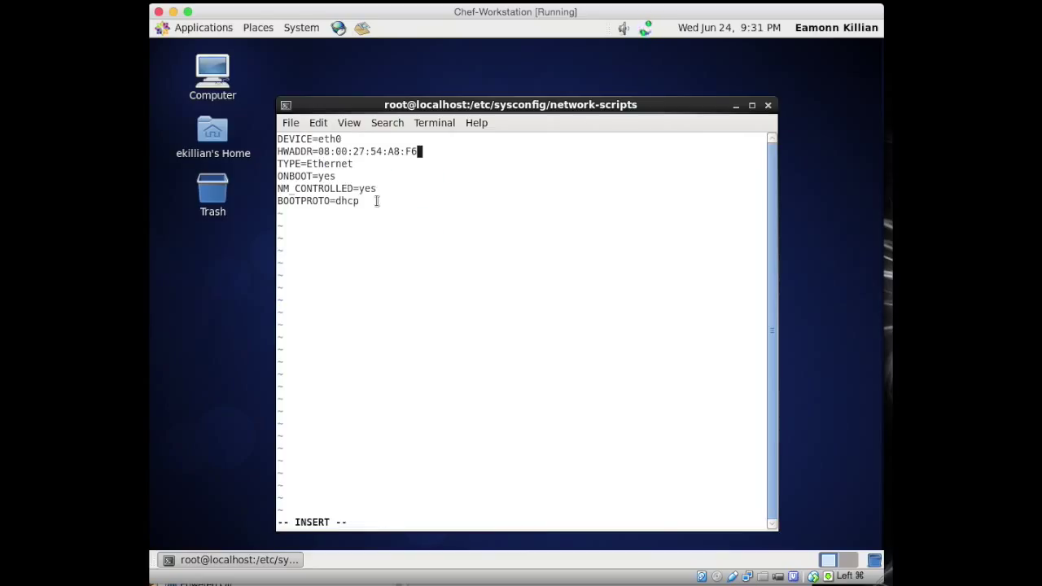
key(Escape)
key(k)
key(x)
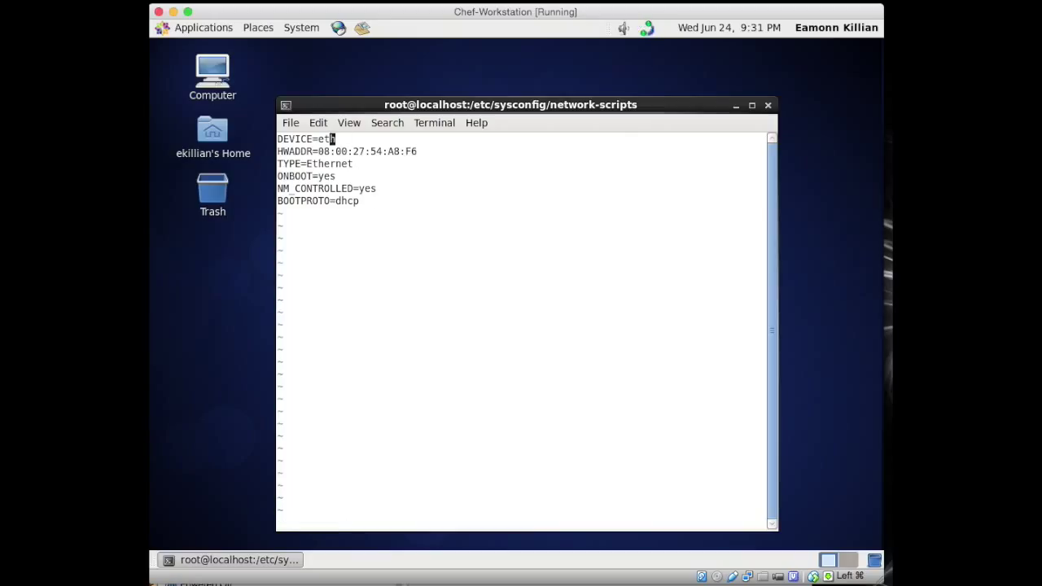
text(a1)
key(Escape)
Step: Swap the BOOTPROTO=dhcp line for IPADDR=10.0.2.15 and NETMASK=255.255.255.0, then save ifcfg-eth1
key(j)
key(j)
key(j)
key(j)
key(j)
key(d)
key(d)
text(o)
text(IPADDR=)
text(10.0.)
text(2.15)
key(Return)
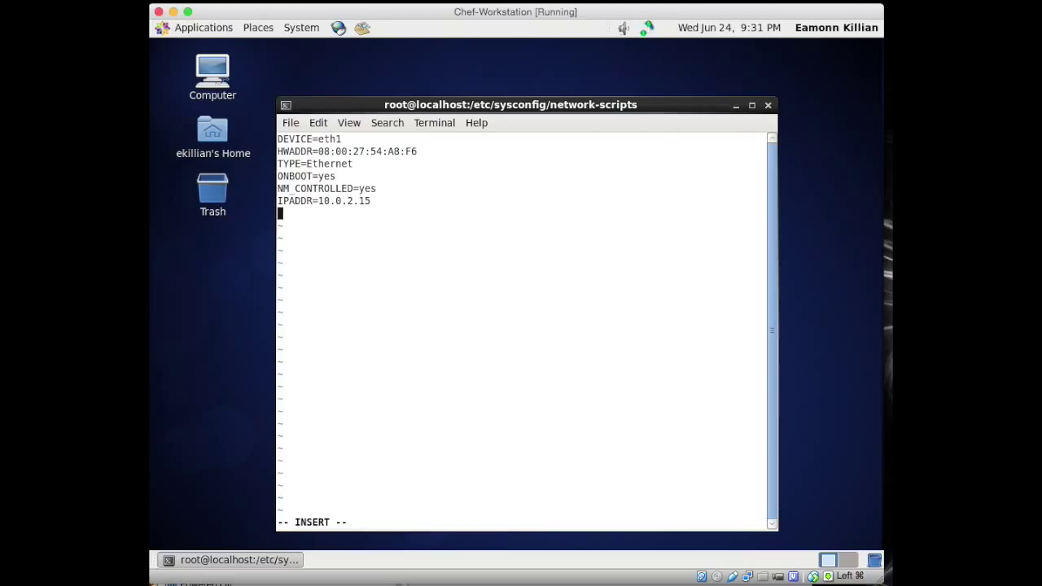
text(NETMASK)
text(= )
text(55.2)
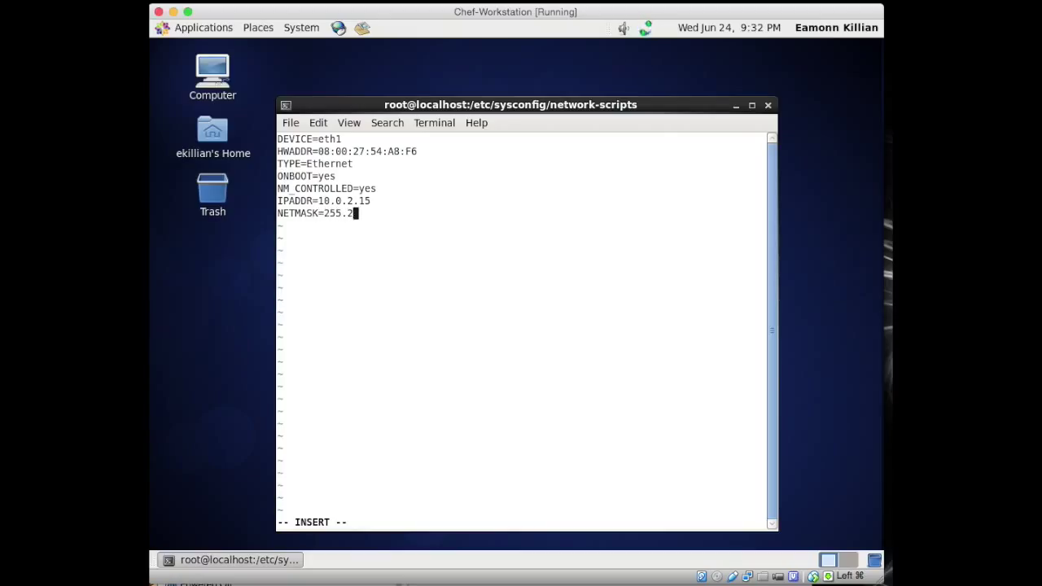
text(55.255.0)
key(Escape)
text(:wq)
key(Return)
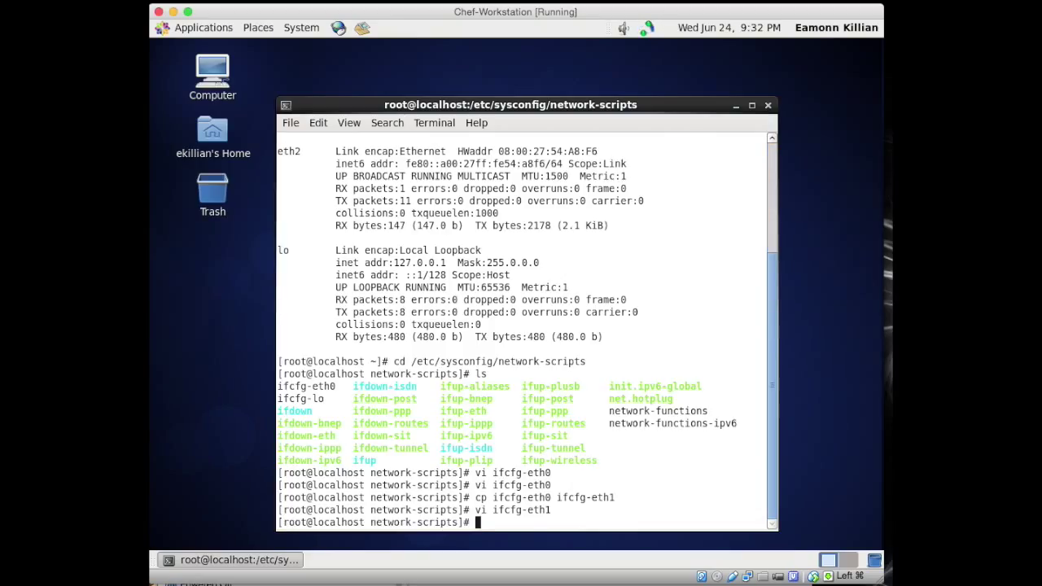
Step: Run service network restart, then ifconfig to confirm eth2 now has 10.0.2.15
text(service network re)
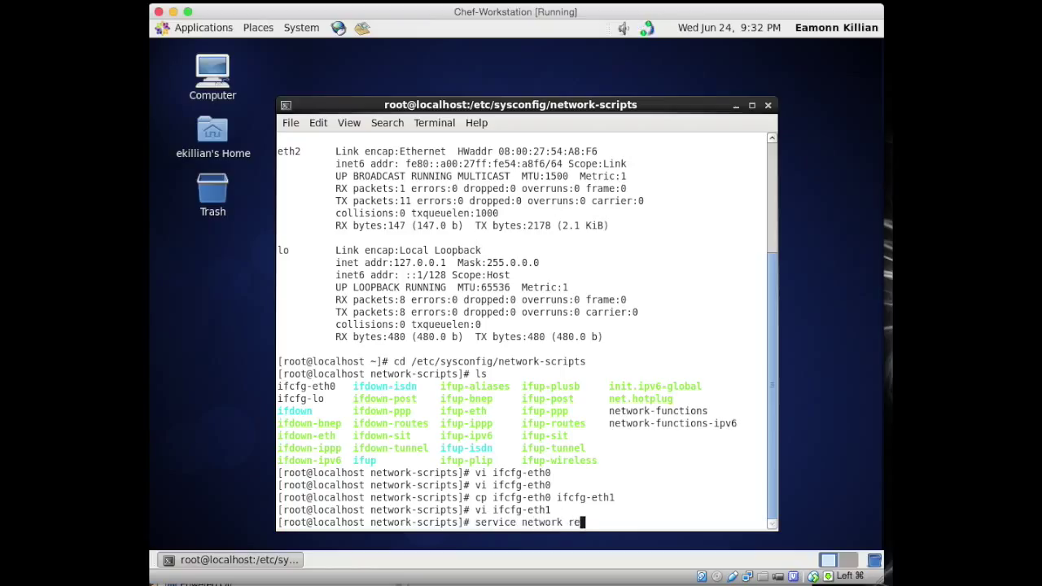
text(start)
key(Return)
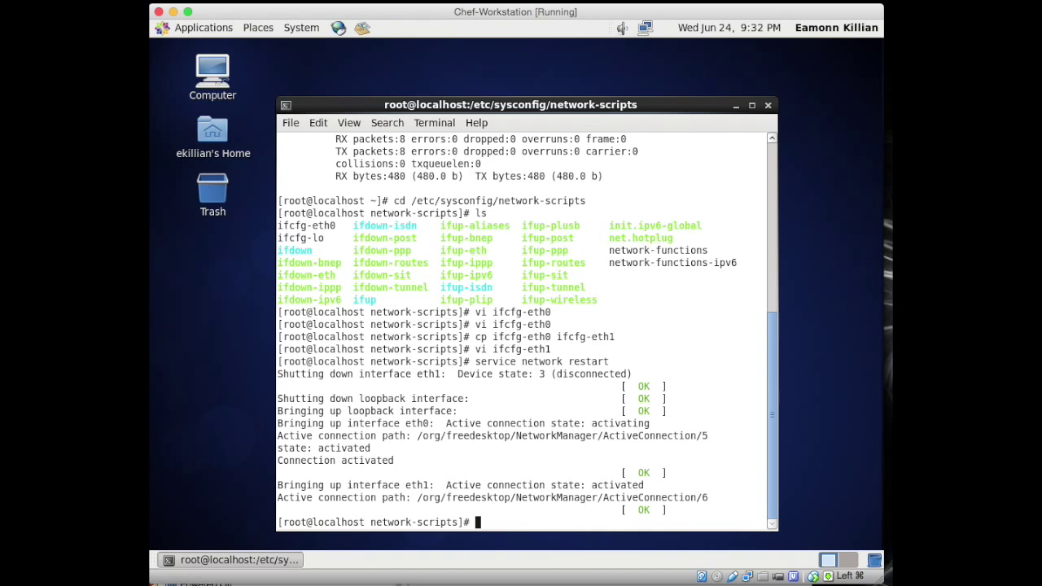
text(ifconfig)
key(Return)
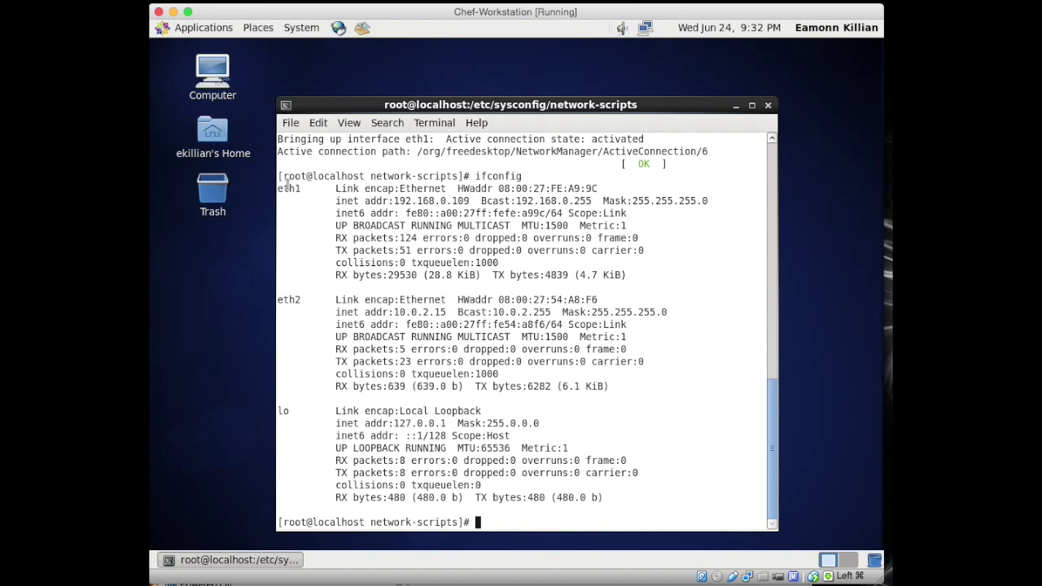
Step: Highlight eth1's 192.168.0.109 and eth2's 10.0.2.15 addresses in the ifconfig output
drag(404, 200, 492, 200)
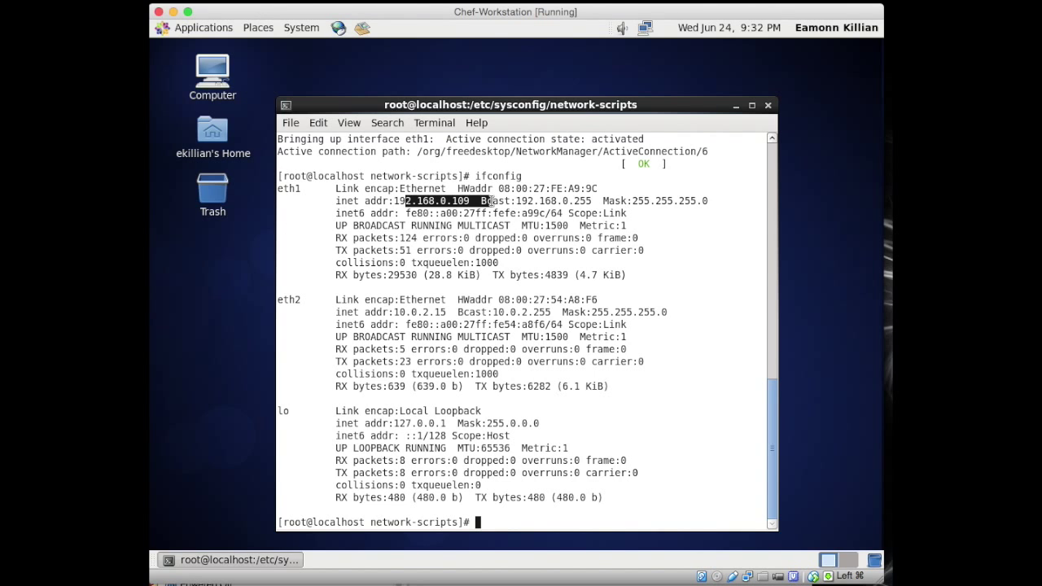
drag(399, 313, 504, 312)
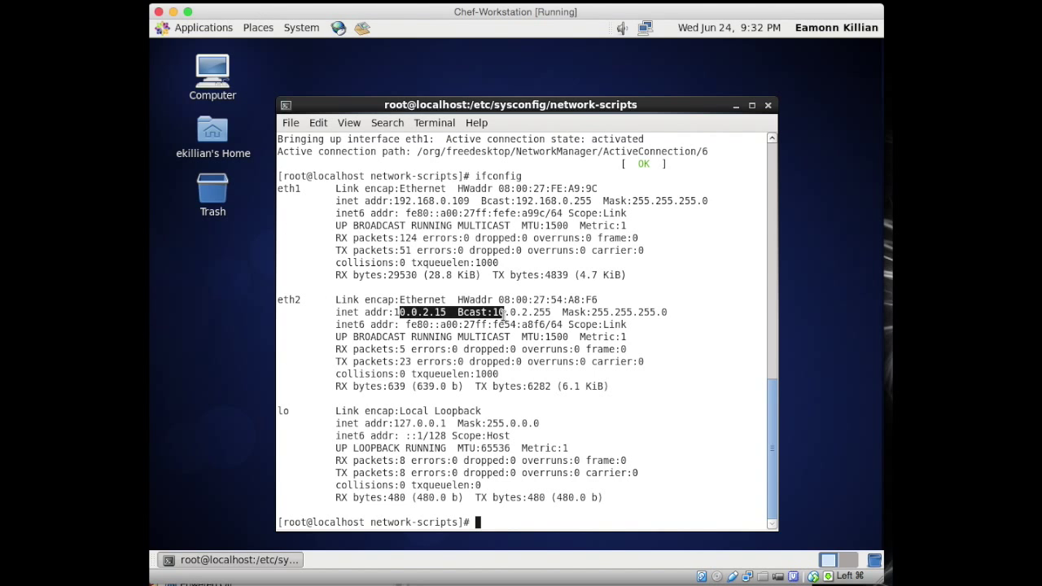
click(457, 373)
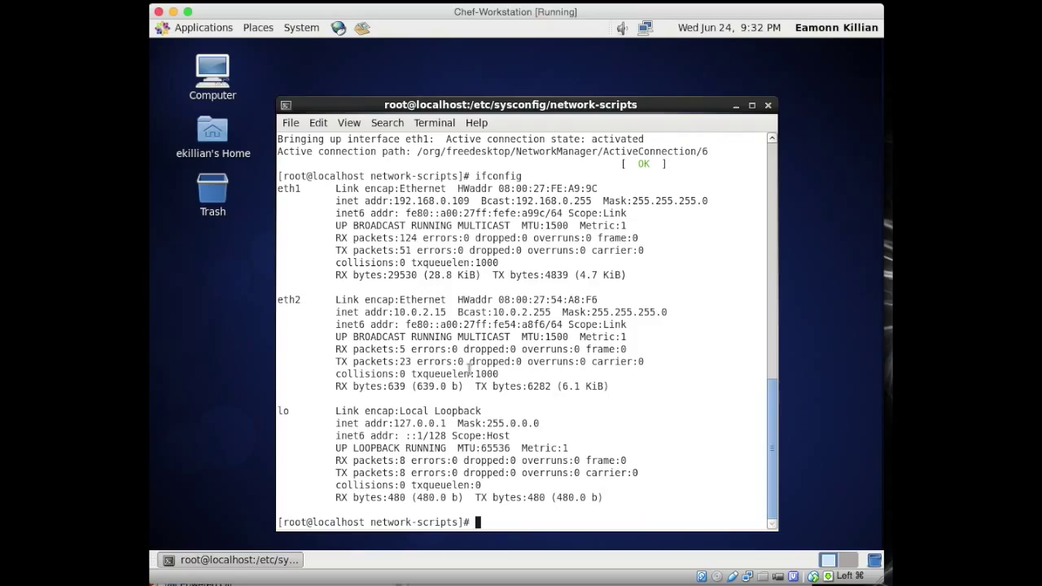
Step: Set the hostname to chefworkstation and write it into /etc/hostname
text(hostname chefworkstation)
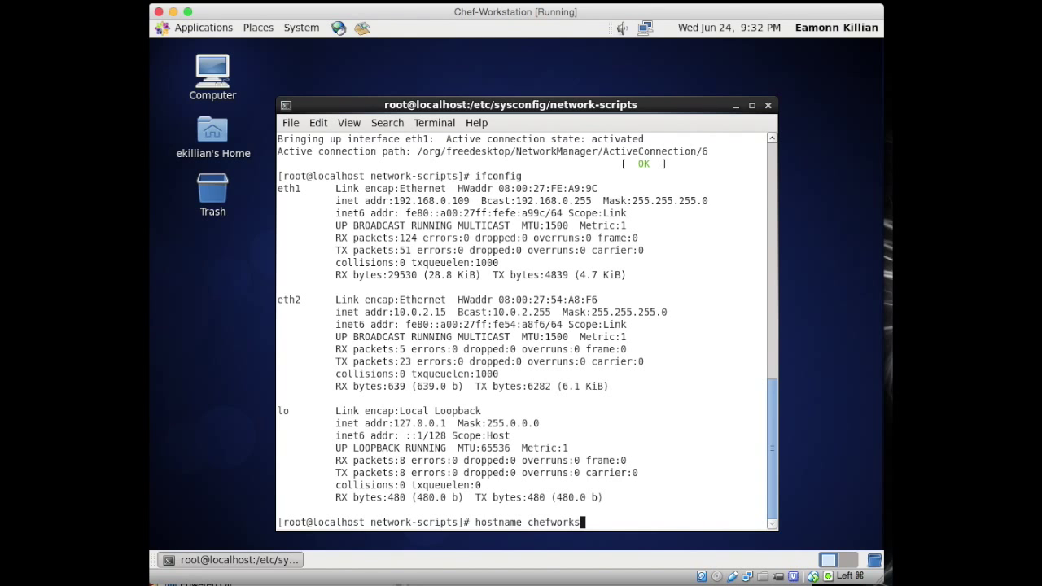
key(Return)
text(hostname > /etc/hostnam)
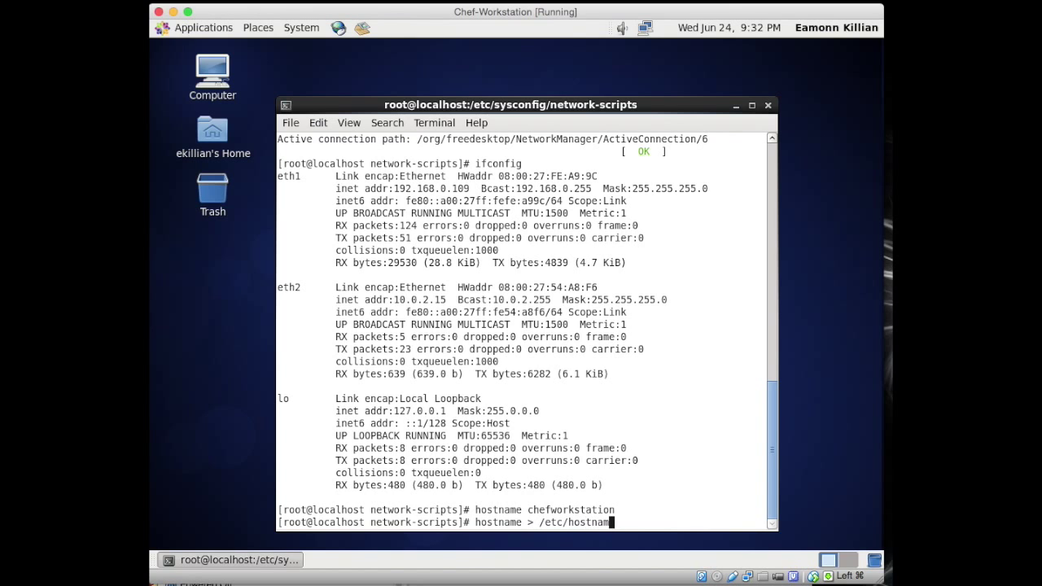
text(e)
key(Return)
text(vi /etc/host)
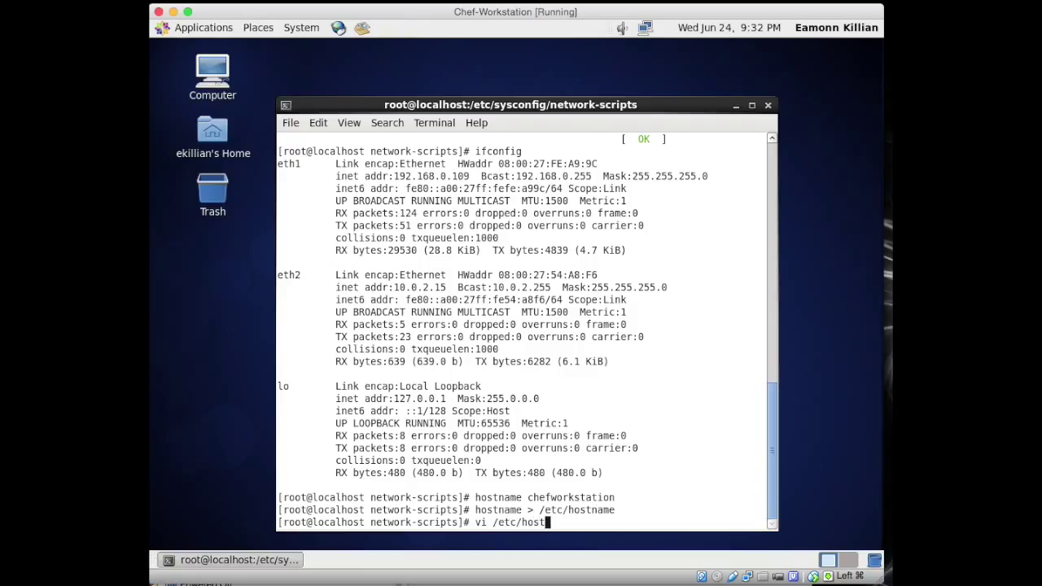
text(s)
Step: Open /etc/hosts in vi and add the entry 10.0.2.15 chefworkstation
key(Return)
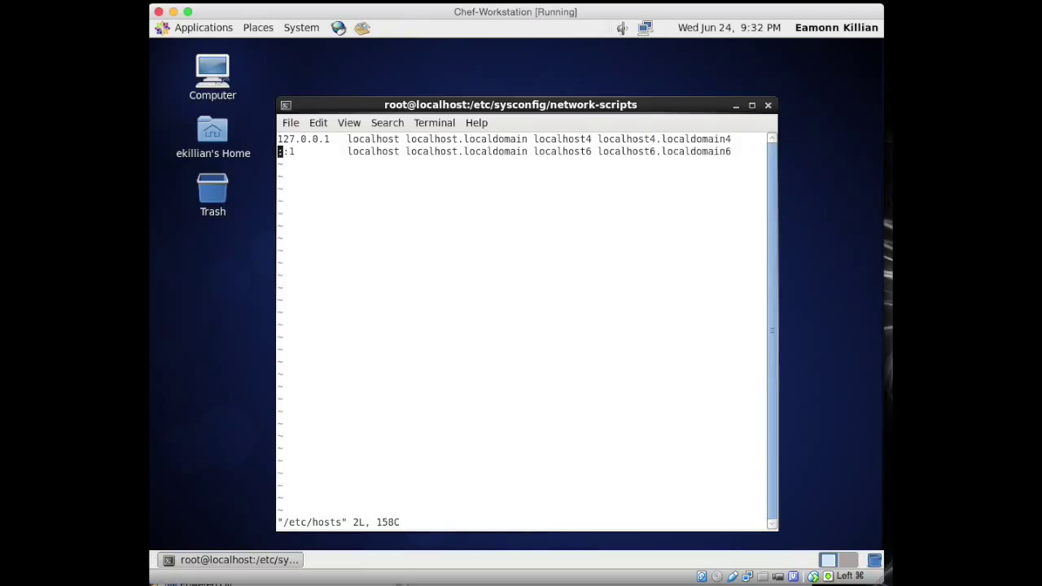
key(o)
key(Return)
text(10.0.2.15)
key(Tab)
text(chefworka)
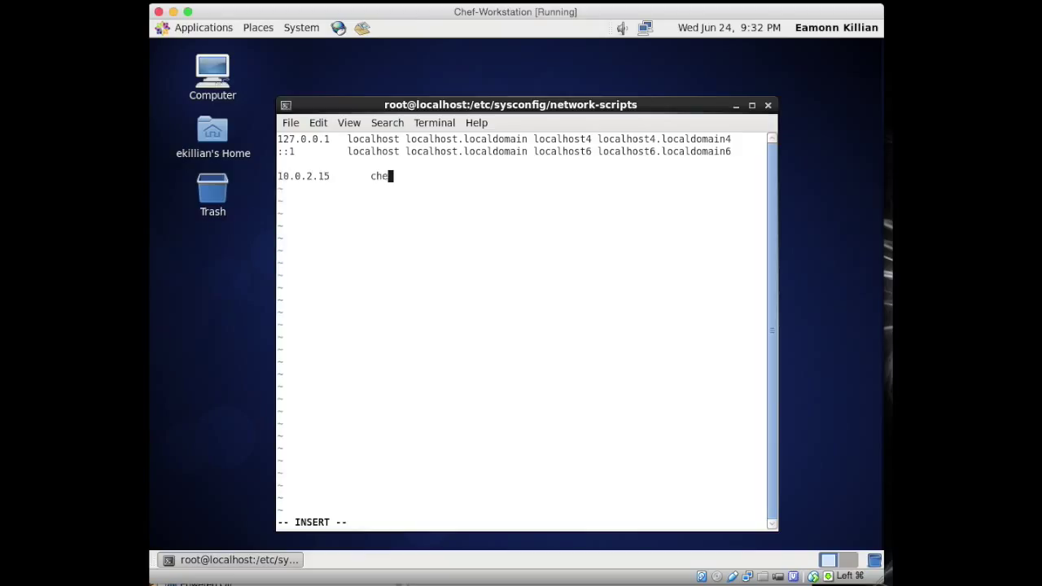
key(BackSpace)
text(startion)
key(Return)
key(Up)
key(Right)
key(Right)
key(Right)
key(Right)
key(Right)
key(Right)
key(Right)
key(Right)
key(Right)
key(Right)
key(Right)
key(Right)
key(Right)
key(Right)
key(Right)
key(Right)
key(Right)
key(Right)
key(Right)
key(Right)
key(Right)
key(Right)
key(Right)
key(Right)
key(BackSpace)
key(BackSpace)
key(BackSpace)
key(BackSpace)
key(BackSpace)
key(BackSpace)
text(ation)
Step: Add the entry 10.0.2.16 chefserver.sassifyltd.com chefserver
key(Return)
text(10.0.2.1)
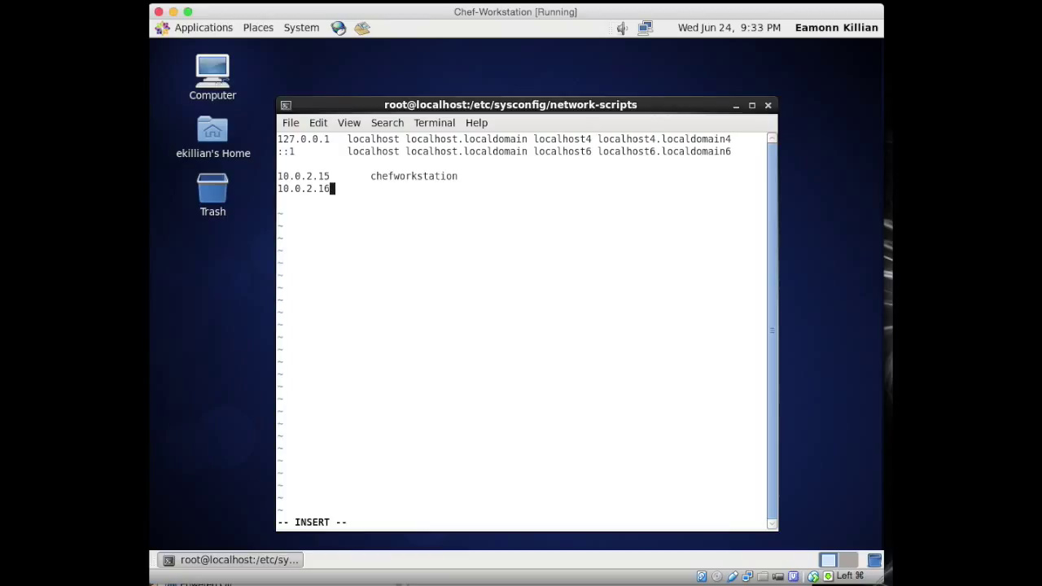
text(6)
key(Tab)
text(chefserver.sassifyltd.com)
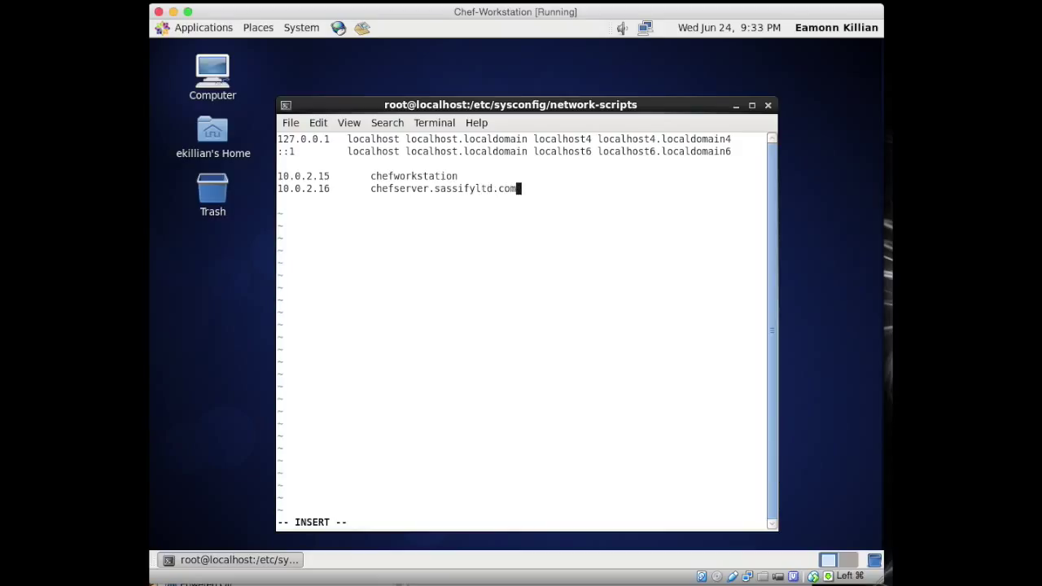
text( chefserver)
key(Return)
text(0.0.2.)
key(BackSpace)
key(BackSpace)
key(BackSpace)
key(BackSpace)
key(BackSpace)
key(BackSpace)
key(BackSpace)
key(BackSpace)
text(10.0.2)
key(BackSpace)
key(BackSpace)
key(BackSpace)
key(BackSpace)
key(BackSpace)
key(BackSpace)
text(r)
Step: Add 10.0.2.17 chefnode, save /etc/hosts with :wq!, and reboot the guest
key(Return)
text(10.0.2.17)
key(Tab)
text(chefnode)
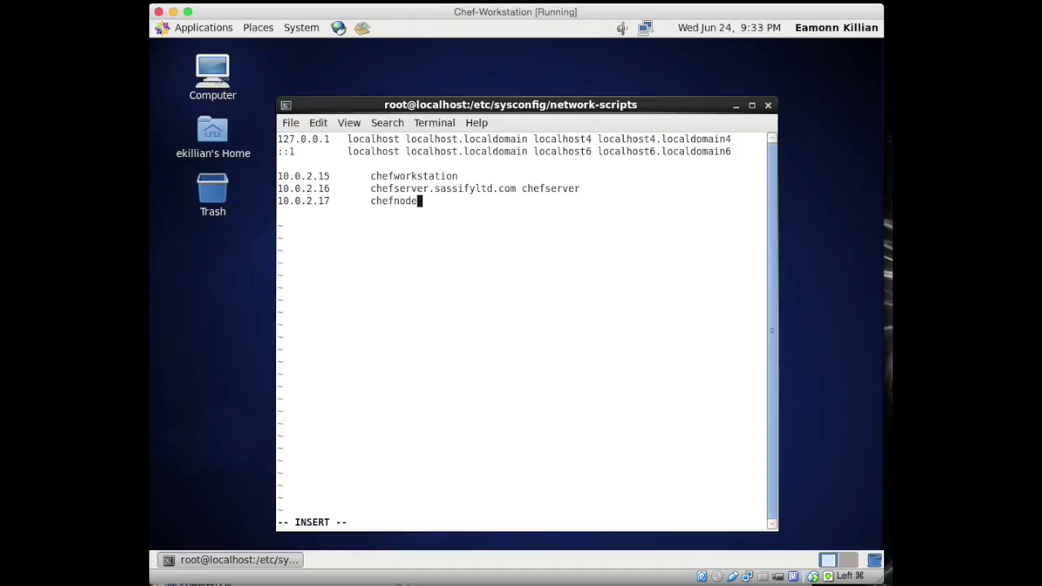
key(Escape)
key(Down)
key(Up)
text(:wq!)
key(Return)
text(reboot)
key(Return)
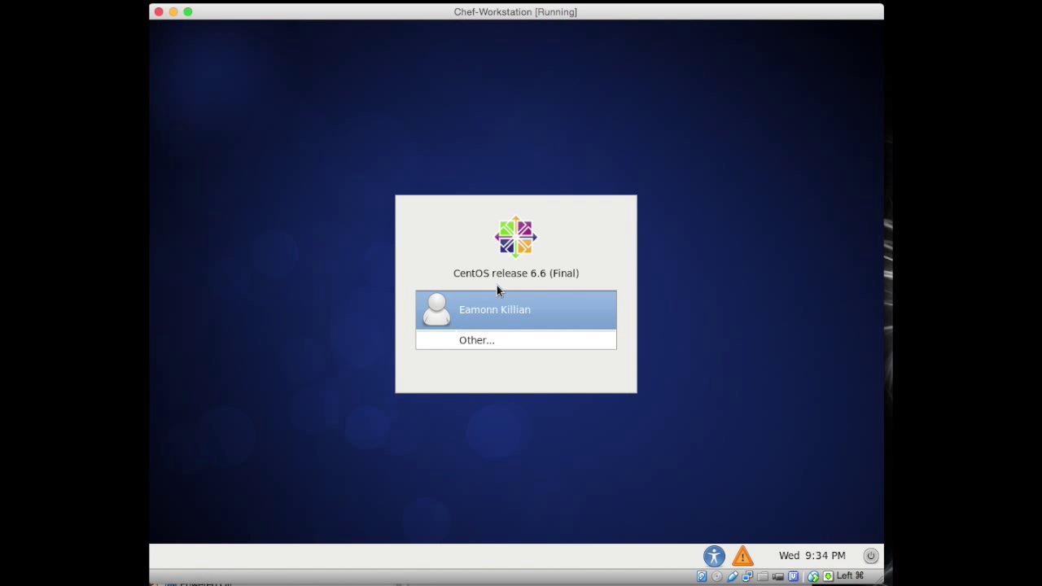
Step: Select the user account on the CentOS login screen and enter its password
click(508, 315)
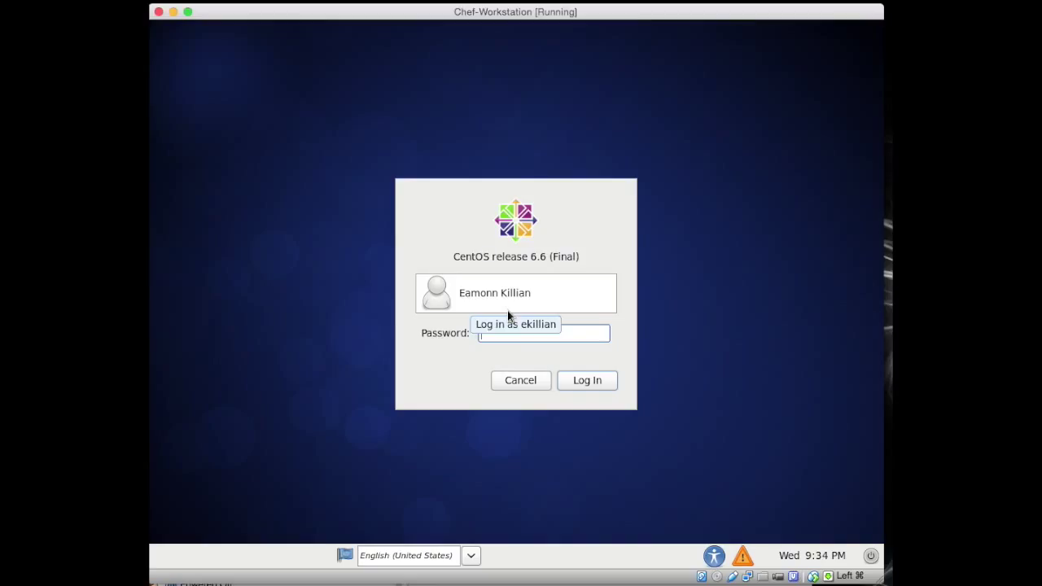
text(p)
key(Return)
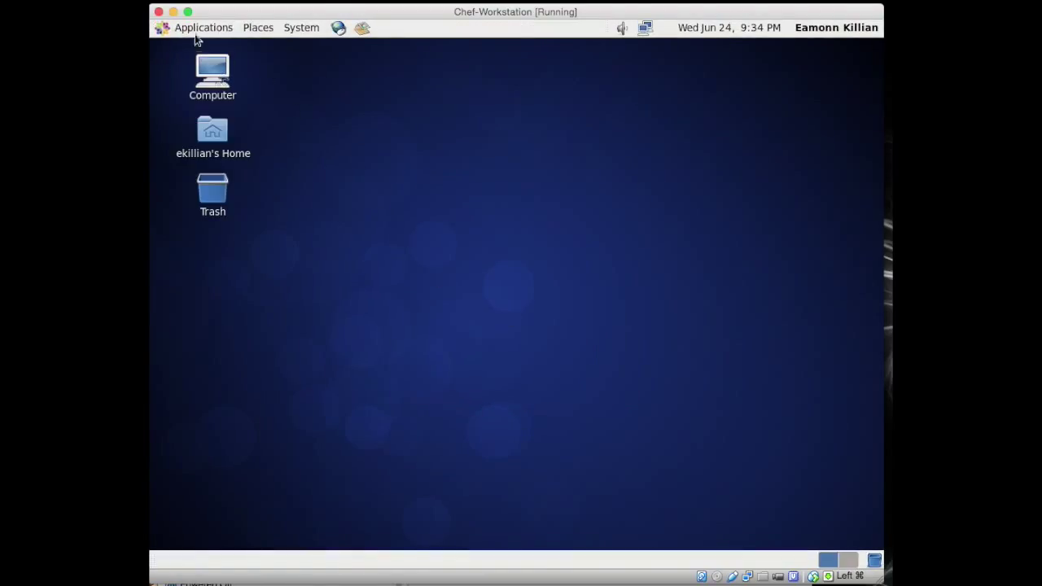
Step: Open a Terminal from Applications > System Tools, check the hostname, and become root with sudo su -
click(197, 31)
mouse_move(210, 91)
click(318, 112)
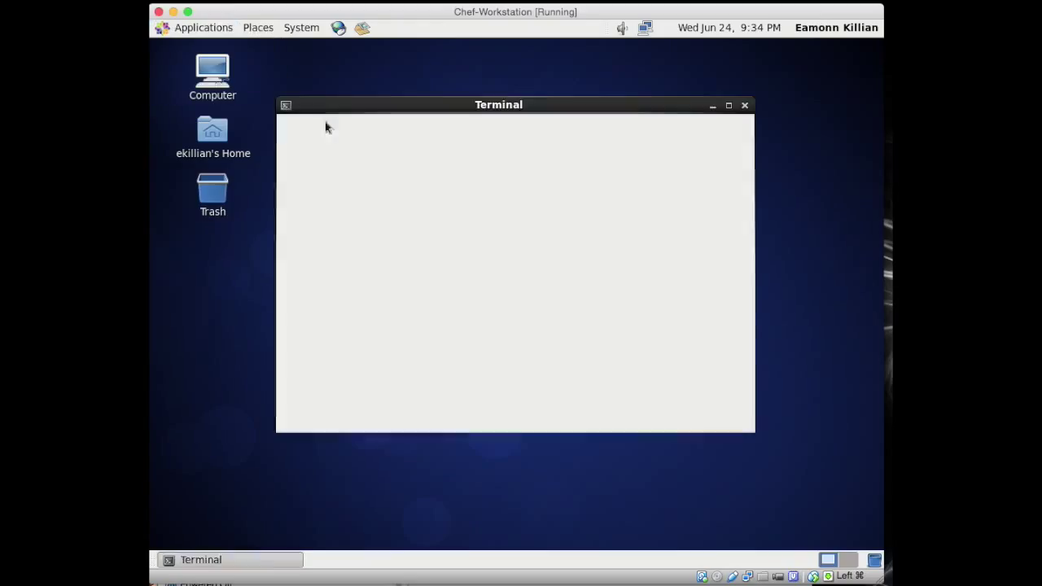
key(Return)
key(Return)
text(hostname)
key(Return)
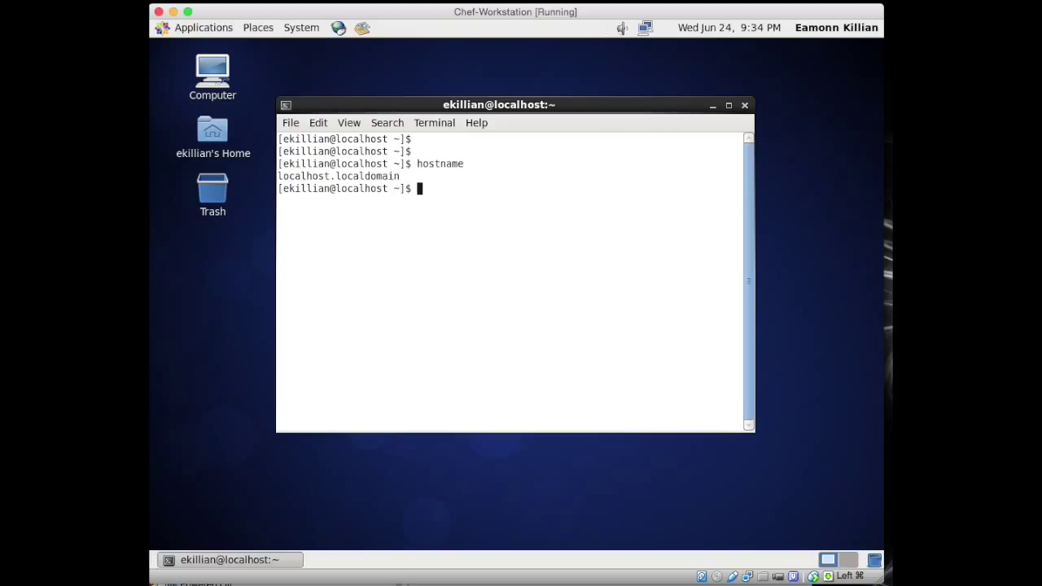
text(sudo su -)
key(Return)
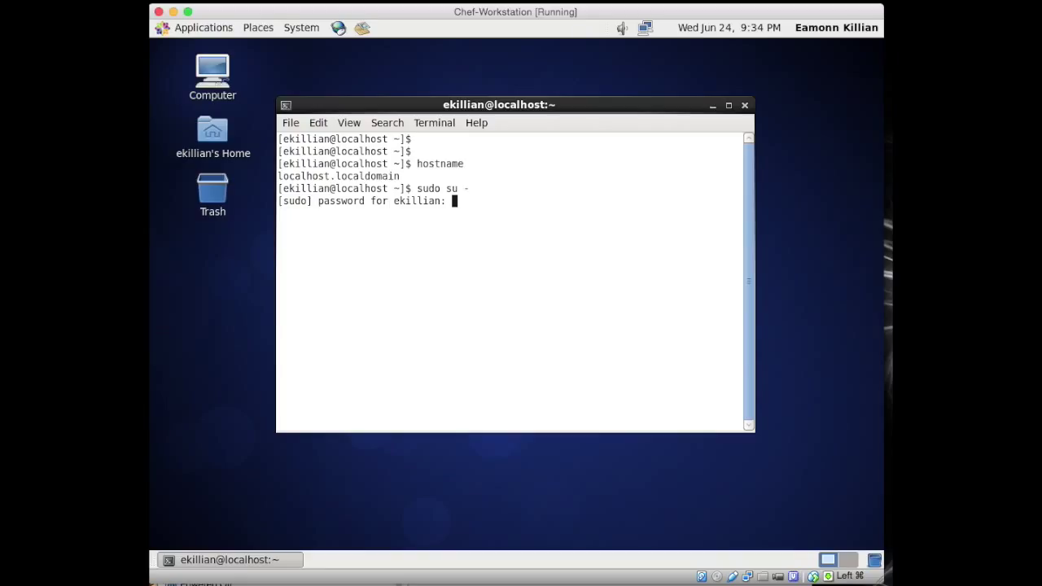
key(Return)
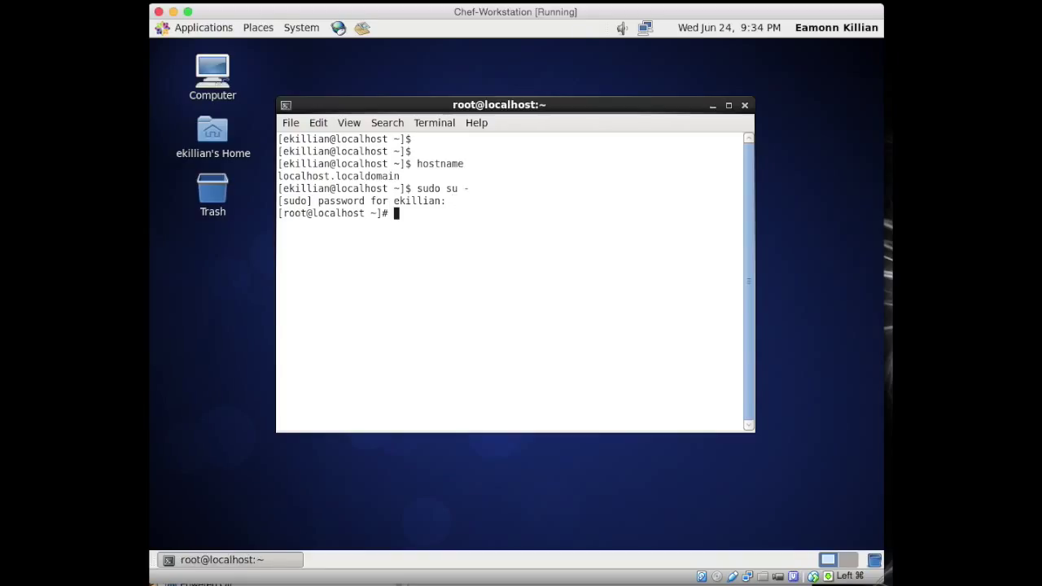
Step: Set the hostname to chefworkstation, show /etc/hostname, and list interfaces with ifconfig
text(hostname chefworkstation)
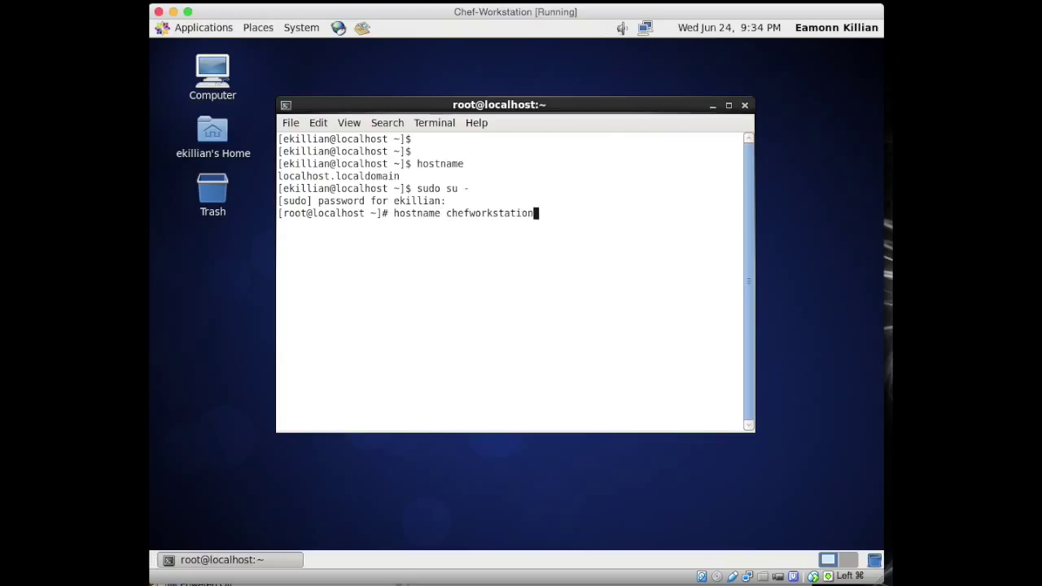
key(Return)
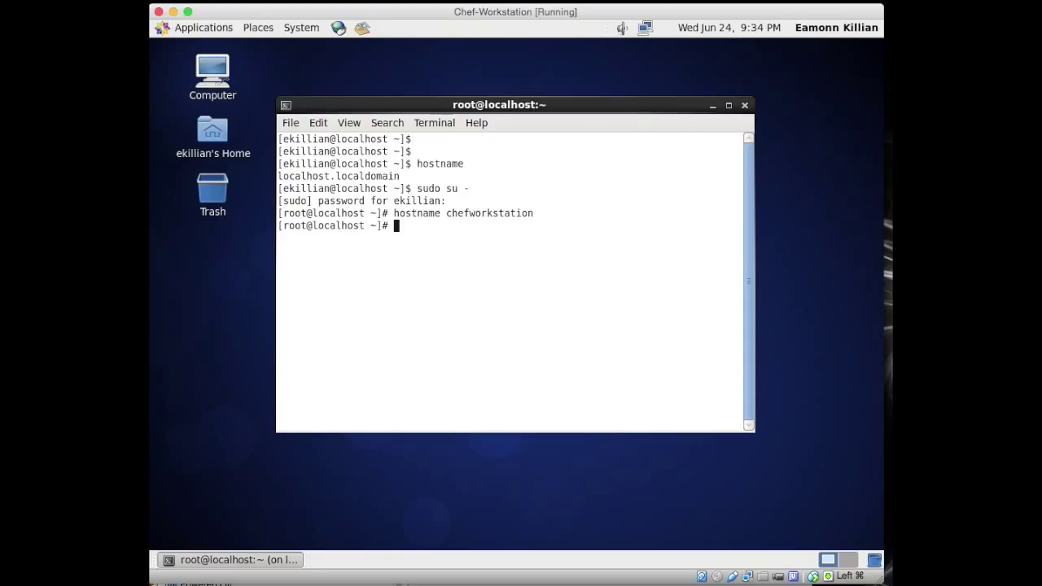
text(more /etc/hostname)
key(Return)
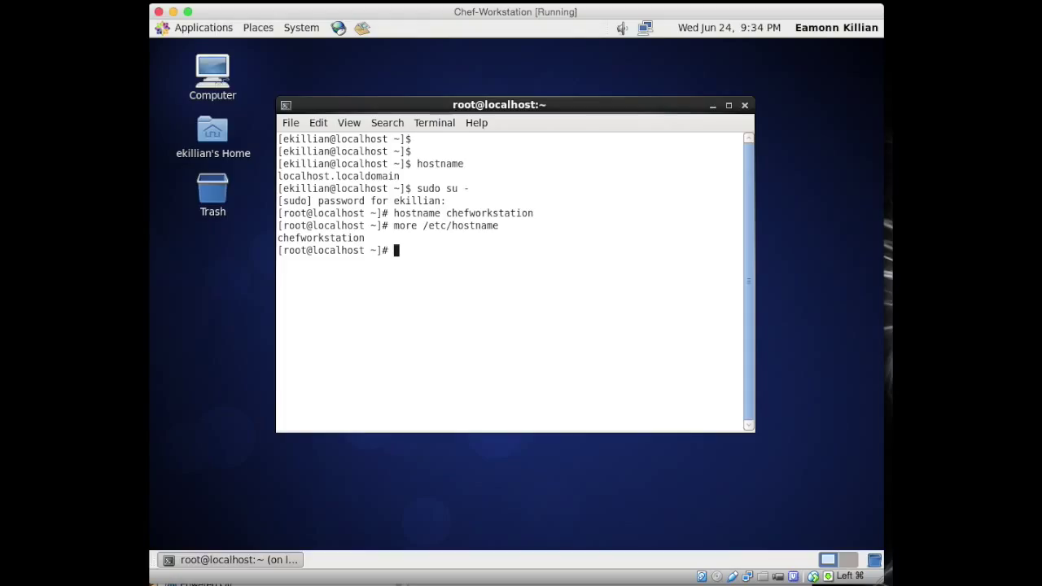
key(Return)
key(Return)
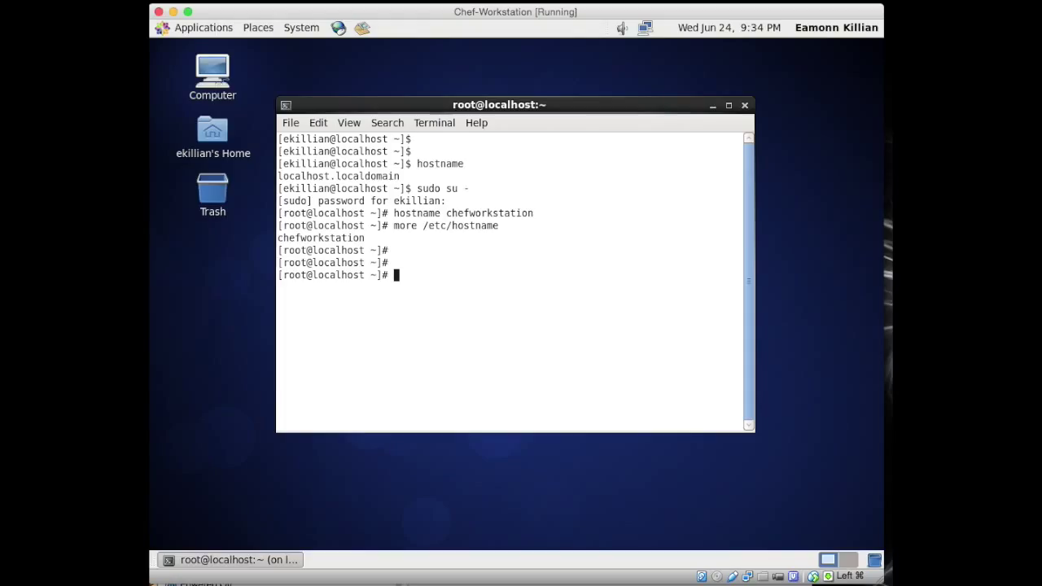
text(ifconfig)
key(Return)
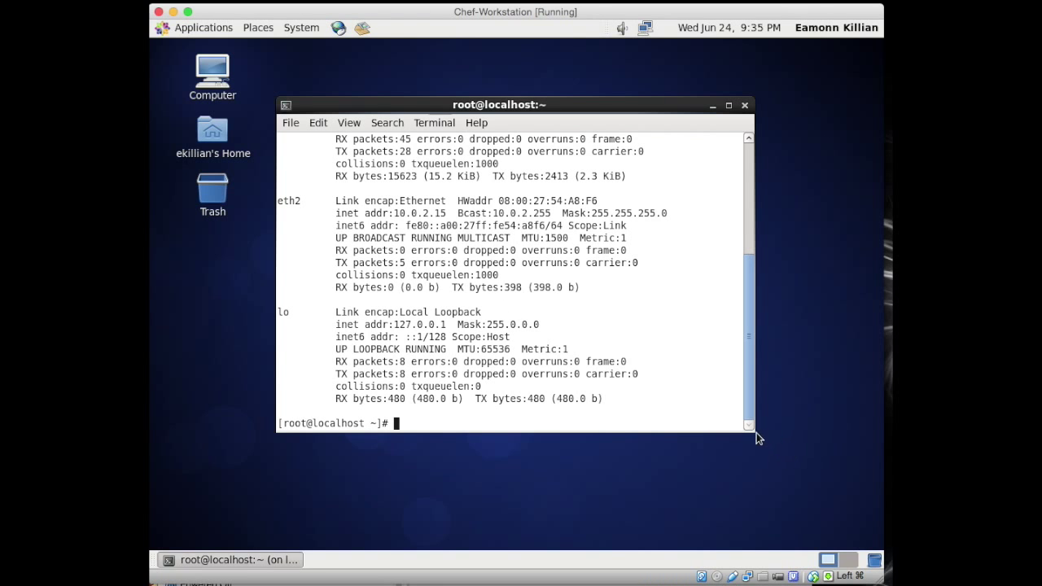
Step: Resize the terminal larger and run more /etc/hosts to review the 10.0.2.15–17 Chef entries
drag(748, 425, 770, 517)
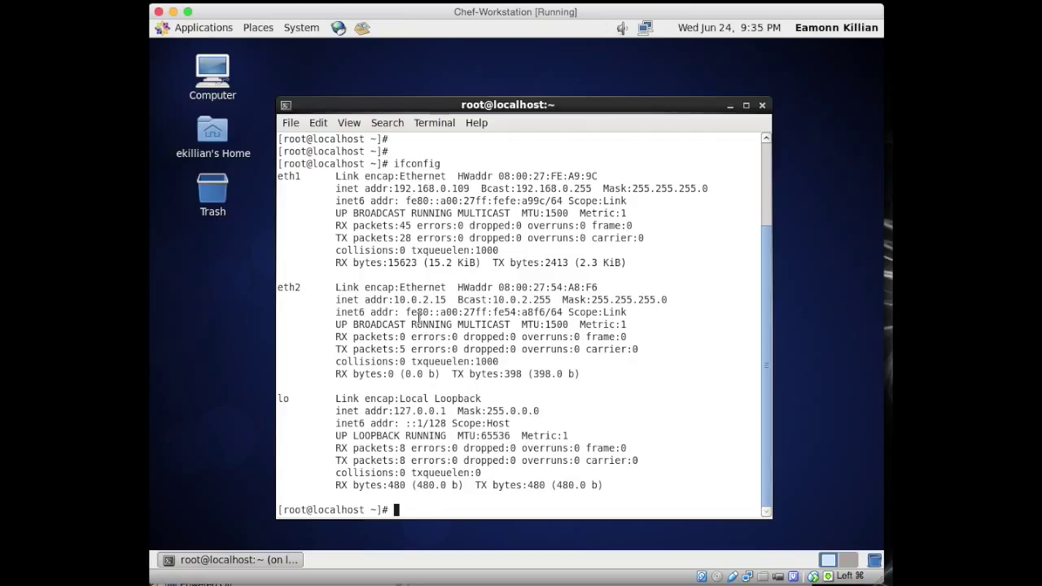
text(more /etc/hosts)
key(Return)
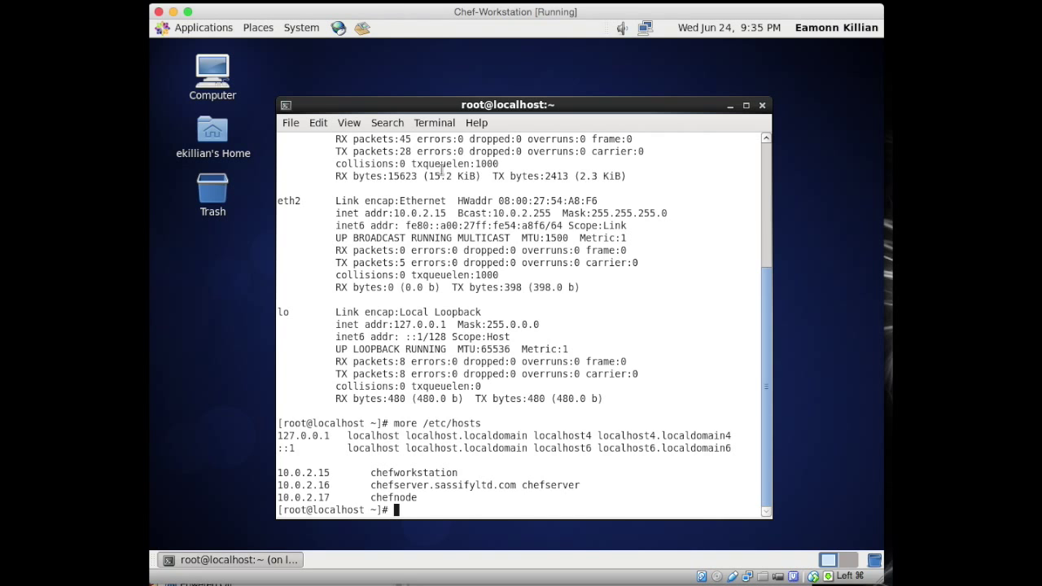
scroll(441, 170, up, 4)
scroll(441, 170, down, 2)
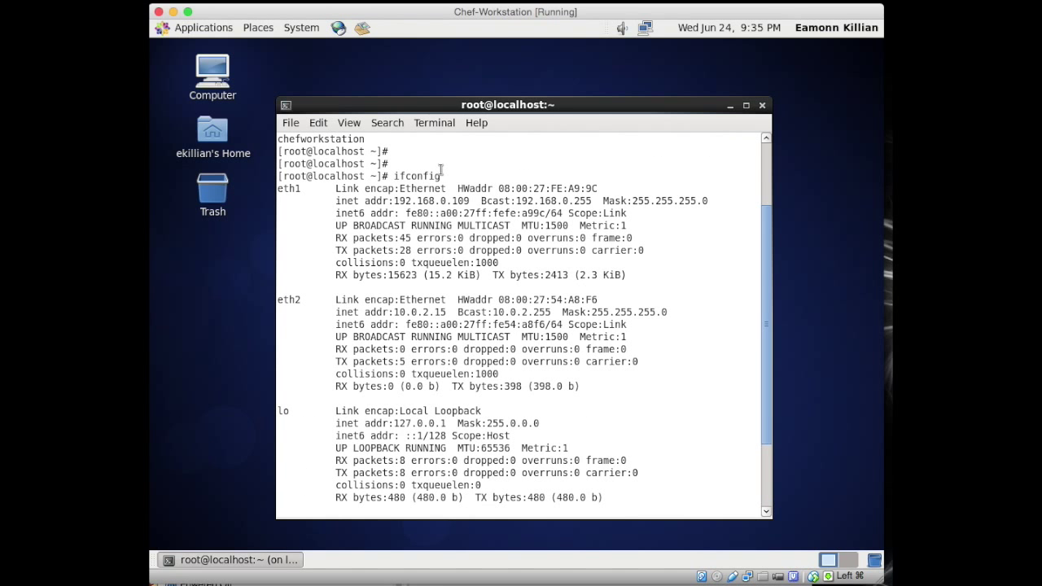
scroll(450, 306, down, 3)
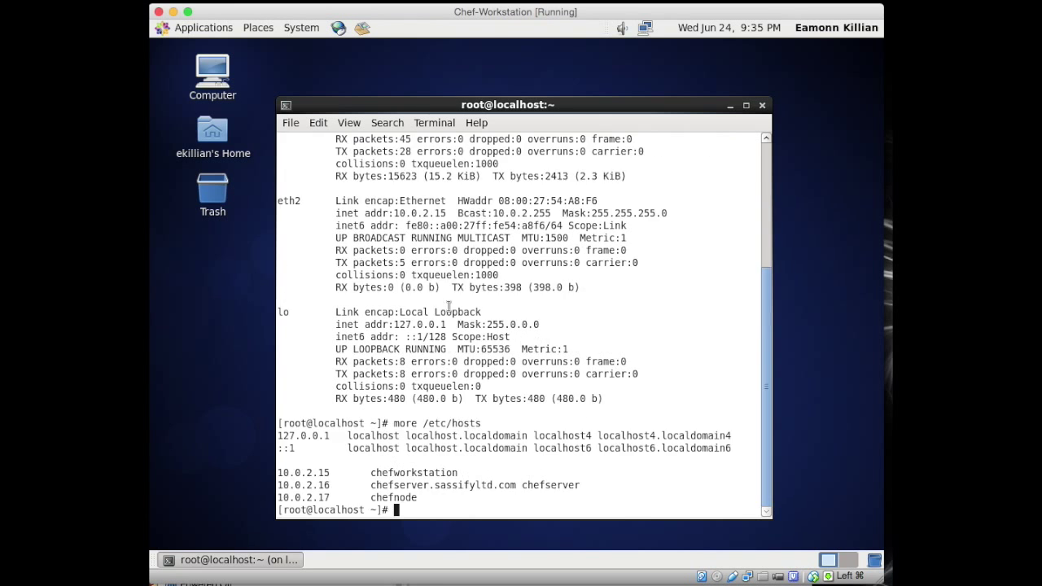
Step: Inspect 70-persistent-net.rules in /etc/udev/rules.d with vi and quit without saving
text(cd /etc/udev/ru)
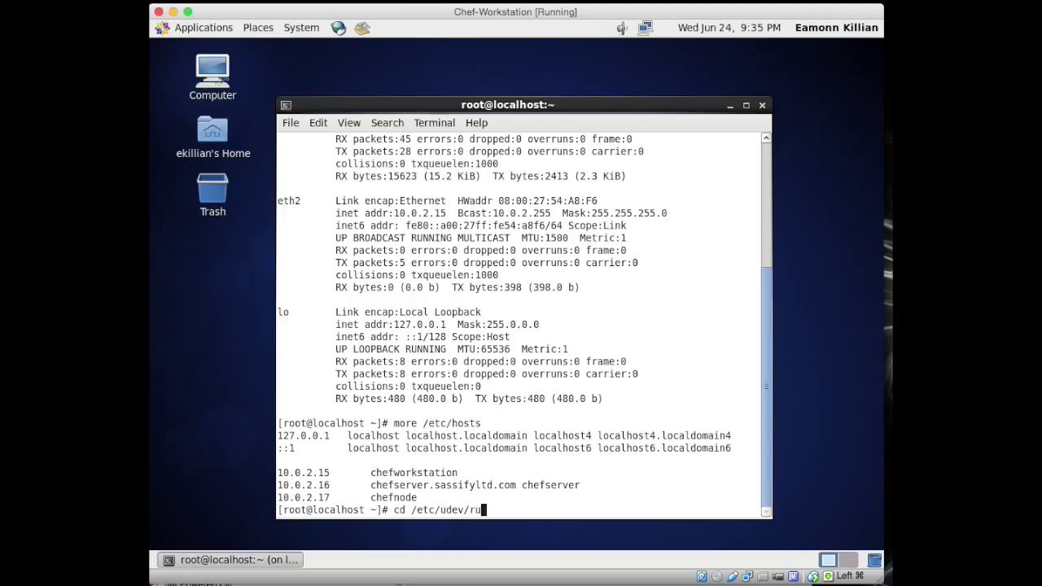
text(les.d)
key(Return)
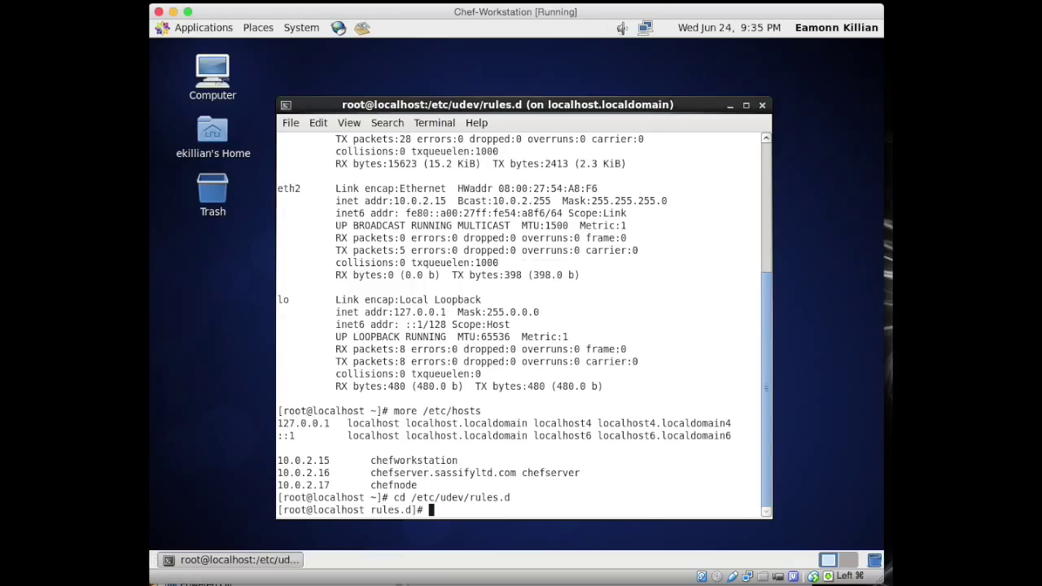
text(vi 70-persistent-)
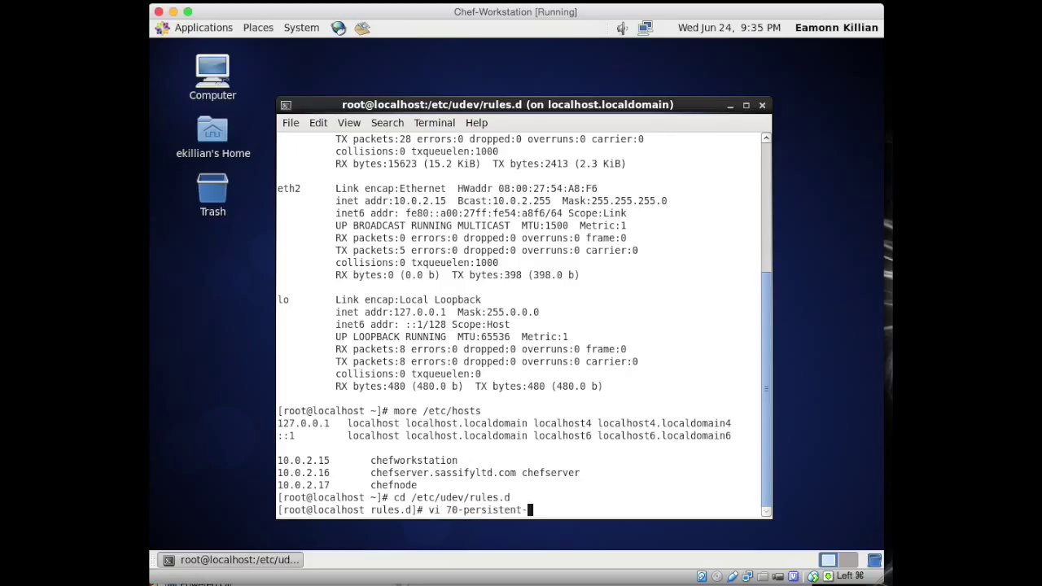
text(net.rules)
key(Return)
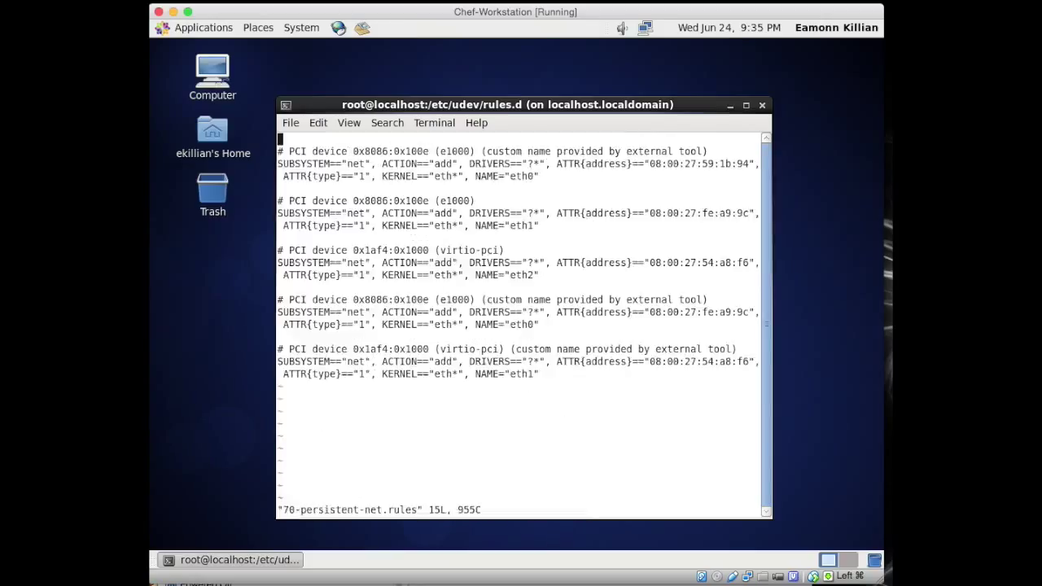
key(Down)
key(Up)
key(Down)
key(Down)
key(Down)
key(Down)
key(Down)
key(Down)
key(Down)
key(Down)
key(Down)
key(Down)
key(Up)
key(Up)
key(Up)
key(Up)
key(Up)
key(Up)
key(Up)
key(Up)
key(Up)
key(Down)
key(Down)
key(Down)
key(Down)
key(Down)
key(Down)
key(Down)
key(Down)
key(Down)
key(Down)
key(Down)
key(Down)
key(Down)
key(Down)
key(Down)
key(Down)
key(Down)
key(Down)
key(Up)
key(Up)
key(Up)
key(Up)
key(Up)
key(Up)
key(Up)
key(Up)
text(:q)
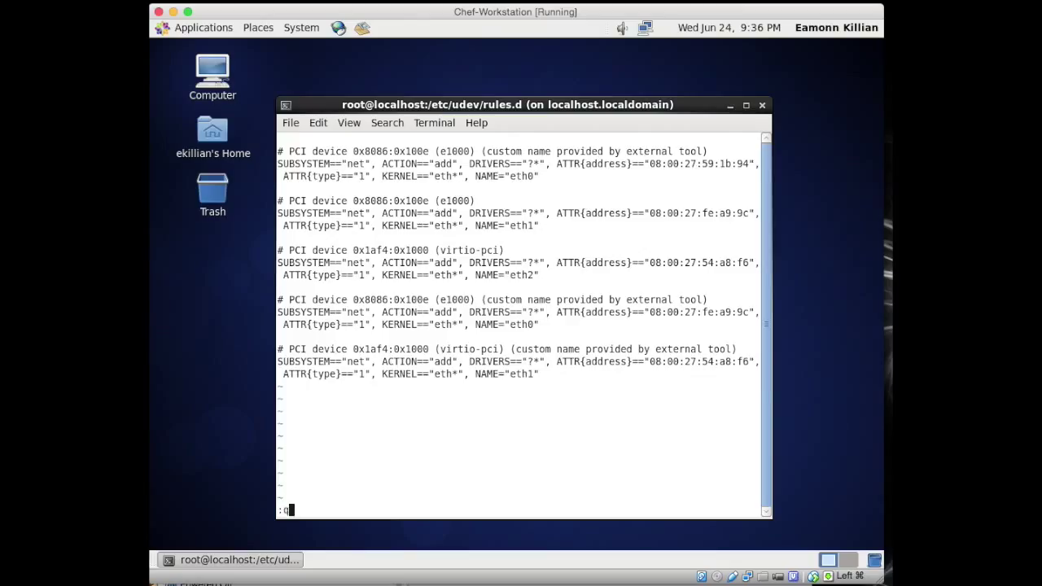
key(Return)
Step: Delete 70-persistent-net.rules with rm -rf and reboot the guest
text(rm -rf 70-per)
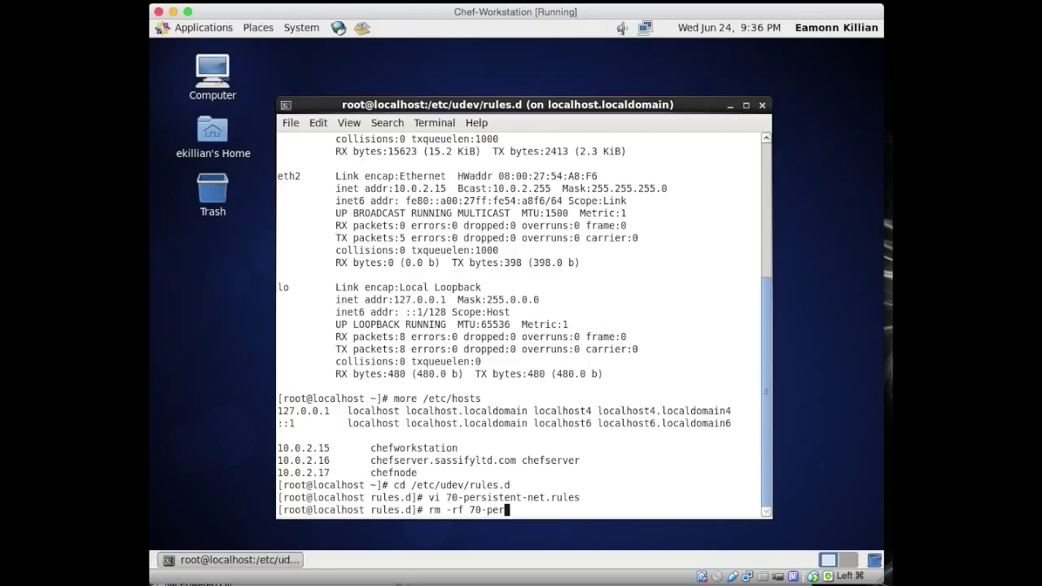
key(Tab)
text(n)
key(Tab)
key(Return)
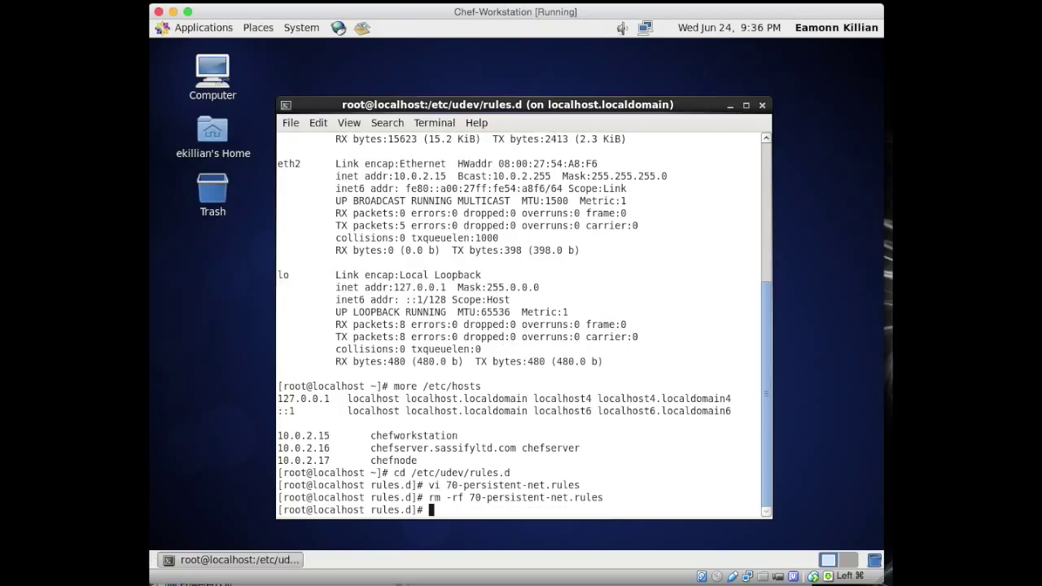
text(reboot)
key(Return)
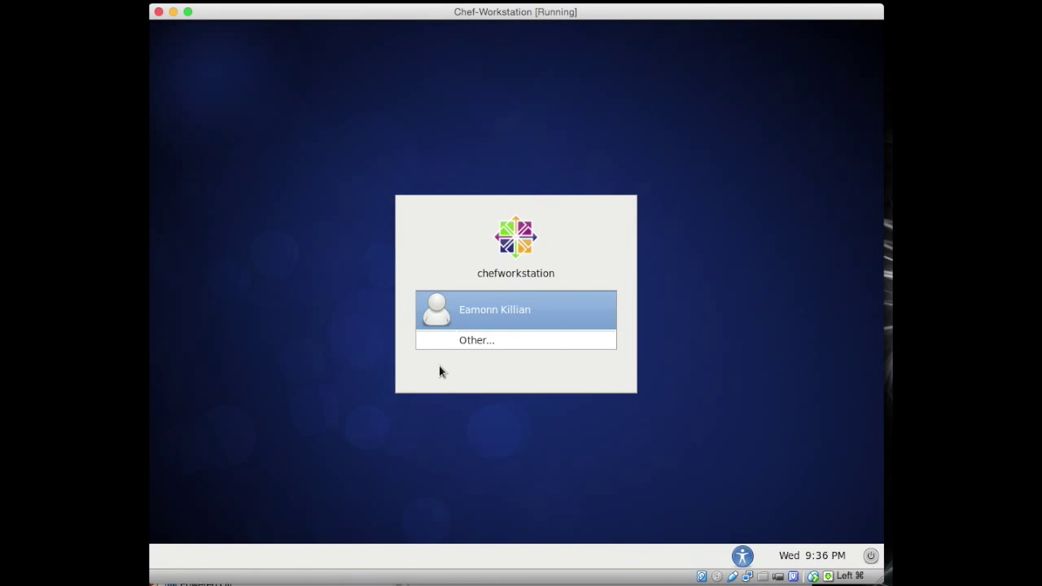
Step: Select the user account on the chefworkstation login screen and enter its password
click(523, 324)
text(•••••)
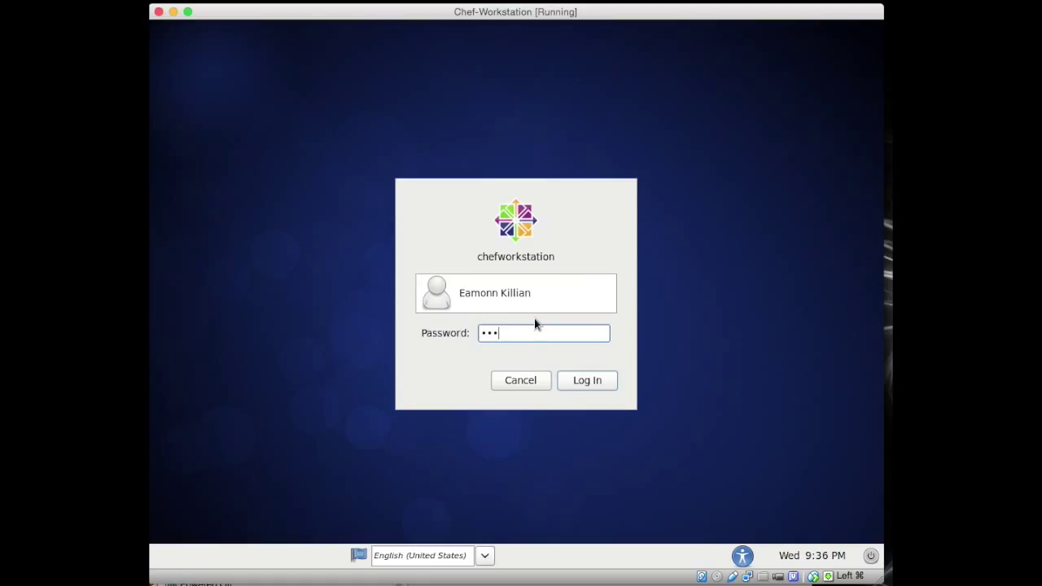
text(••)
key(Return)
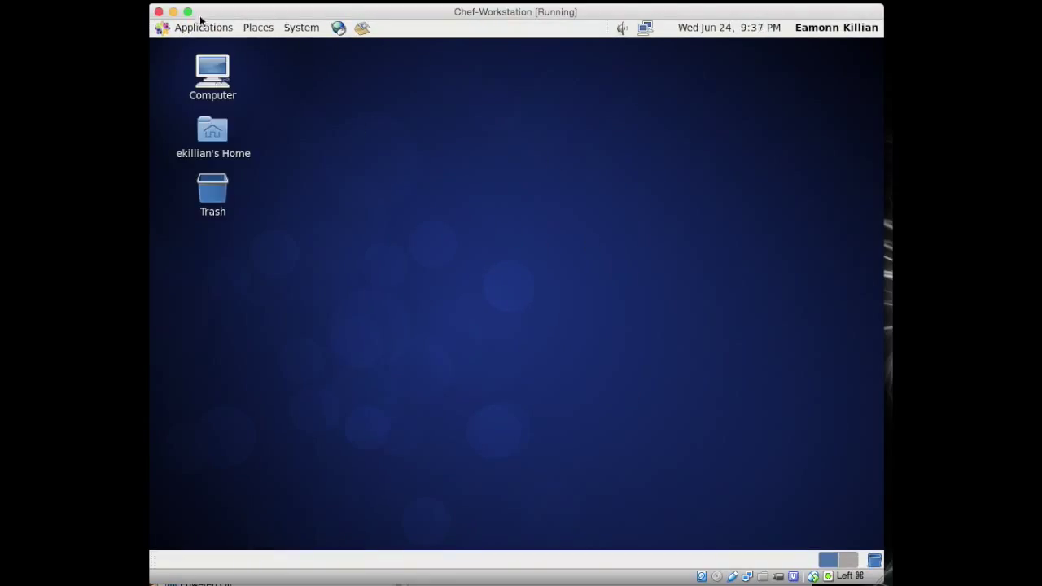
Step: Open a terminal, run ifconfig after the reboot, and enlarge the window
click(205, 30)
mouse_move(210, 88)
click(333, 113)
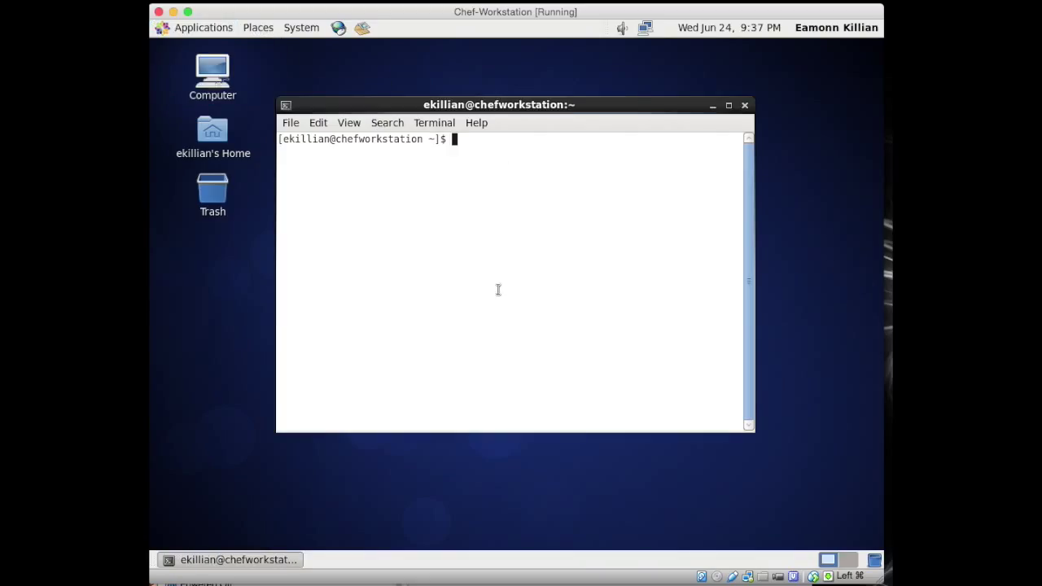
text(ifconfig)
key(Return)
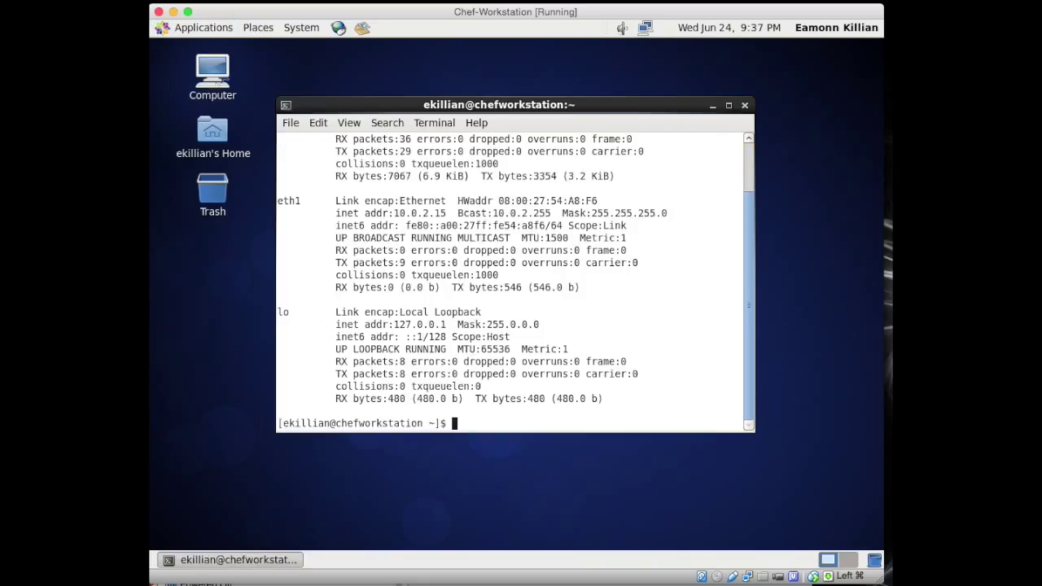
drag(754, 430, 777, 518)
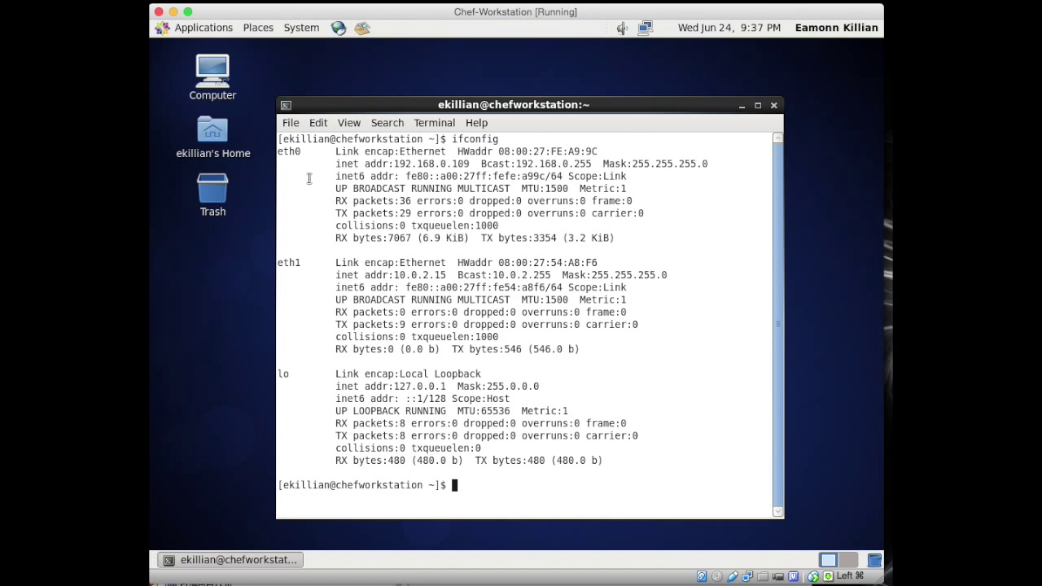
text(ping www.googl)
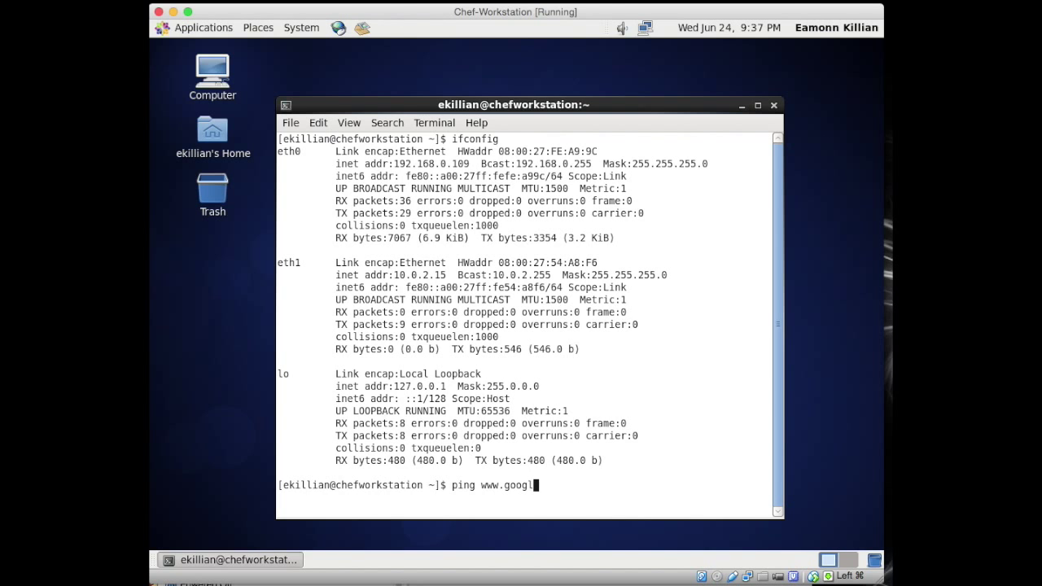
text(e.com)
key(Return)
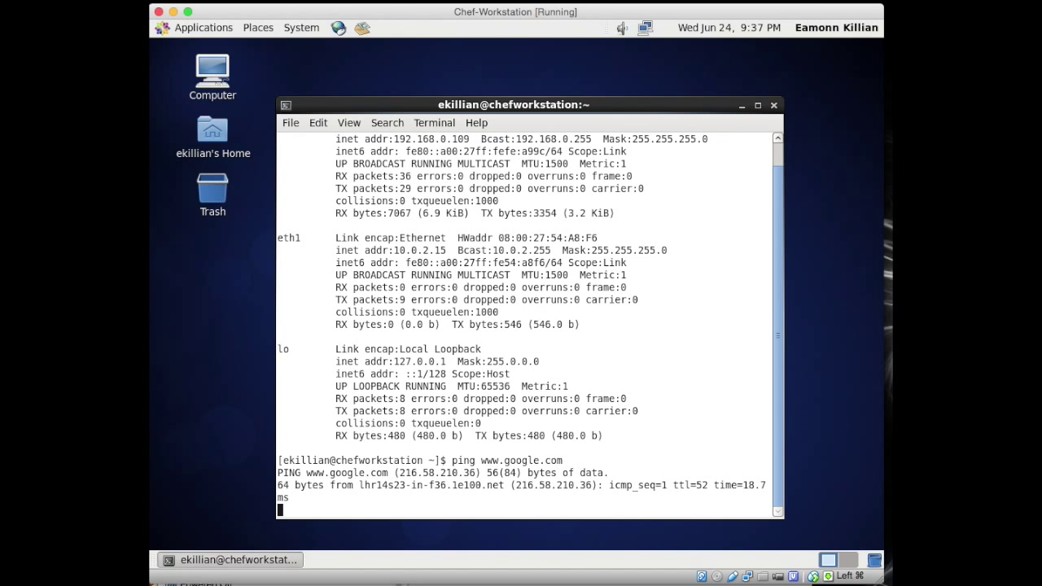
key(ctrl+c)
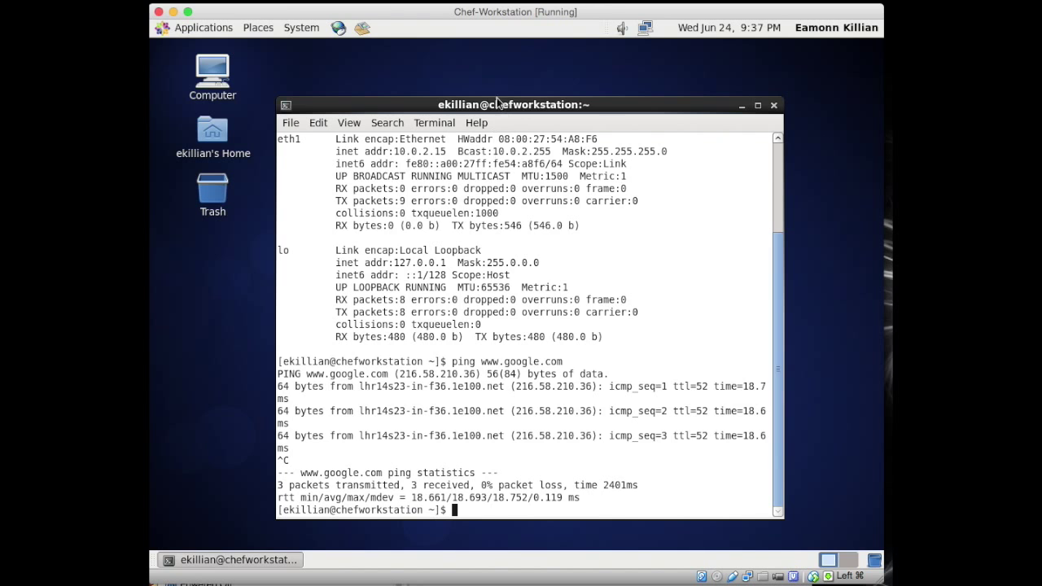
scroll(410, 245, up, 3)
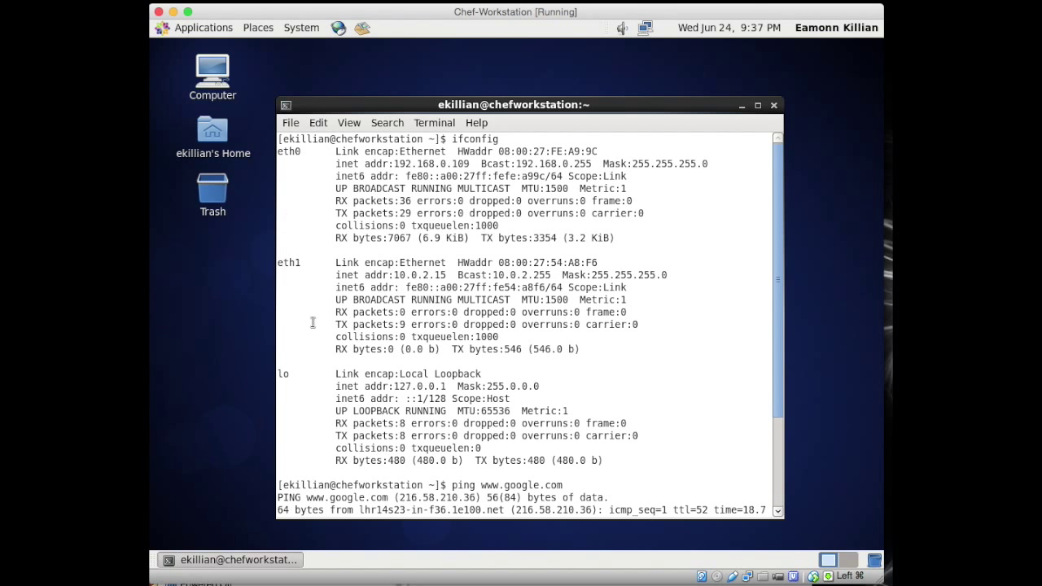
scroll(506, 402, down, 2)
key(ctrl+c)
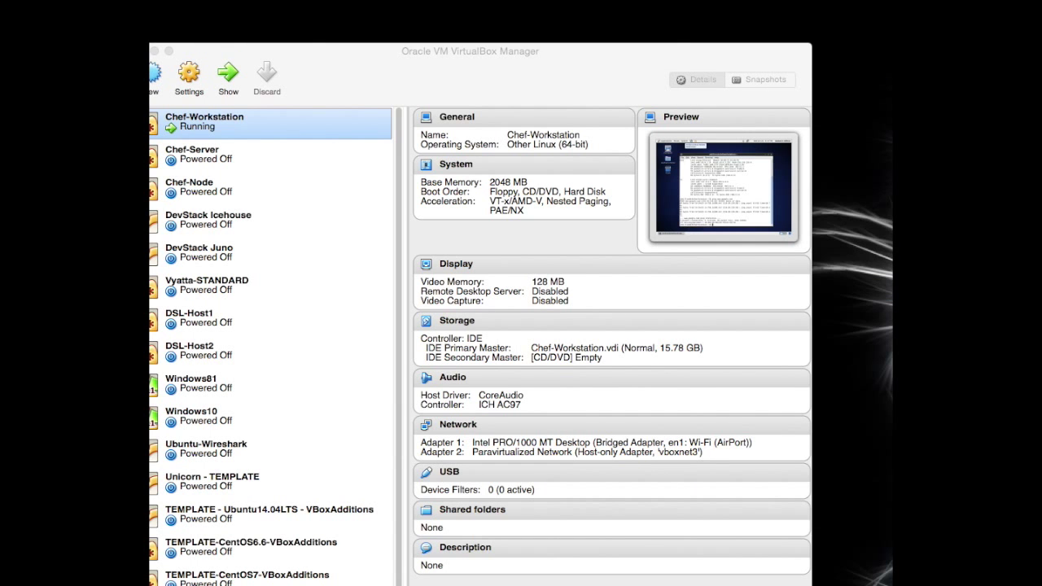
Step: Enable Chef-Server's Adapter 2 and attach it to the host-only network vboxnet3
click(225, 162)
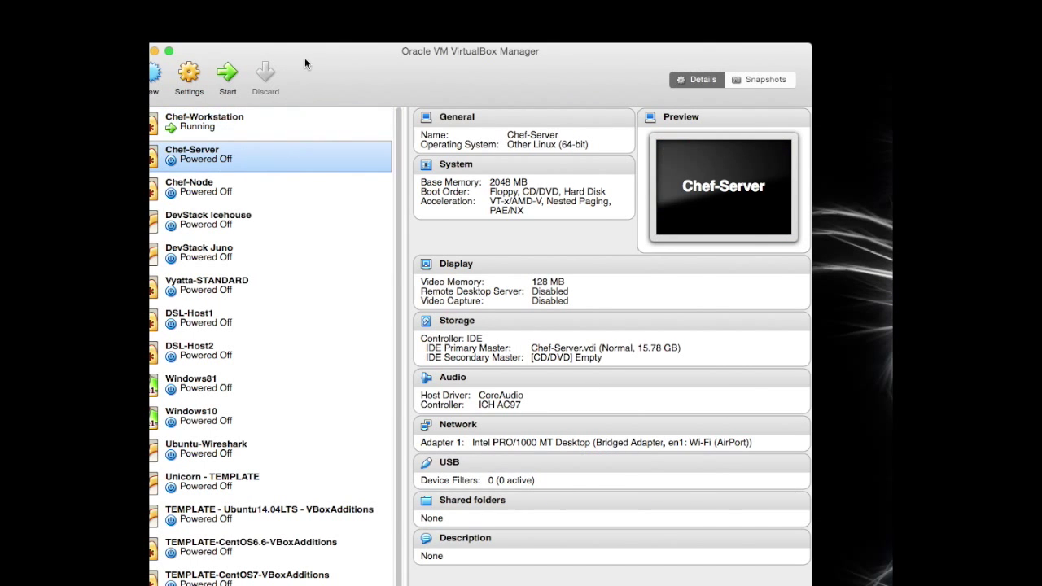
drag(305, 51, 330, 51)
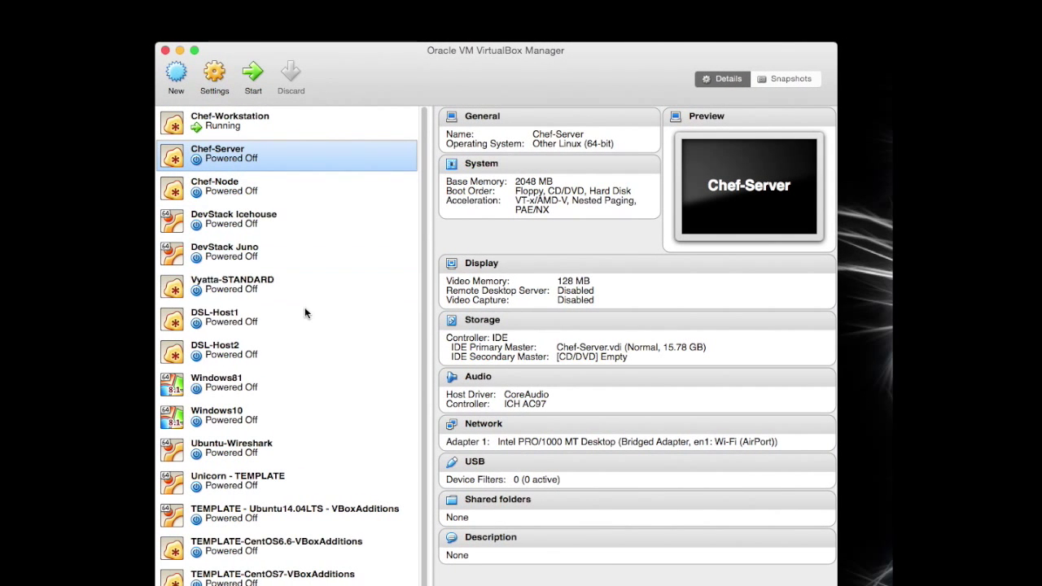
click(524, 460)
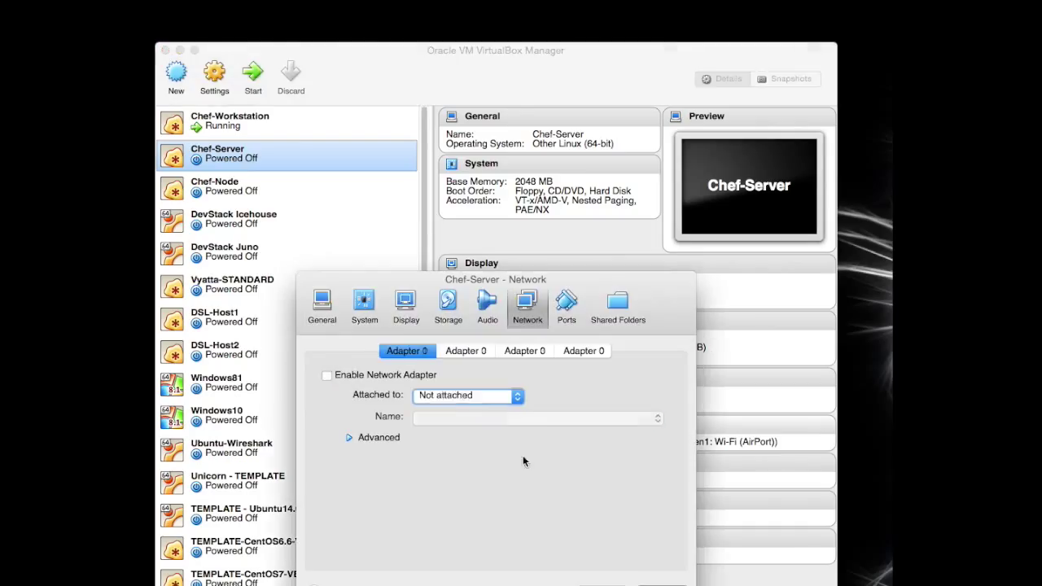
click(465, 351)
click(327, 375)
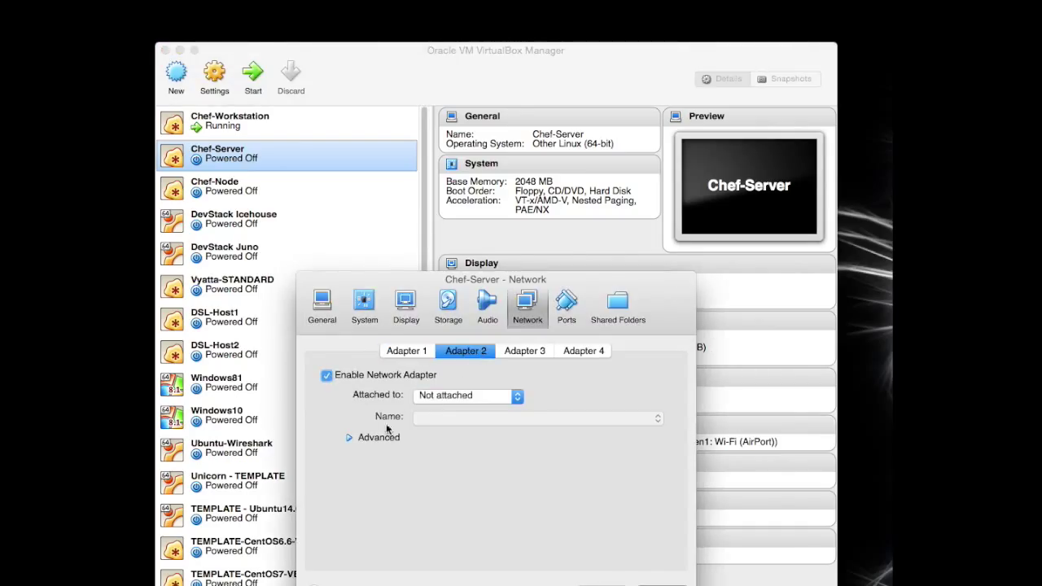
click(505, 402)
click(487, 450)
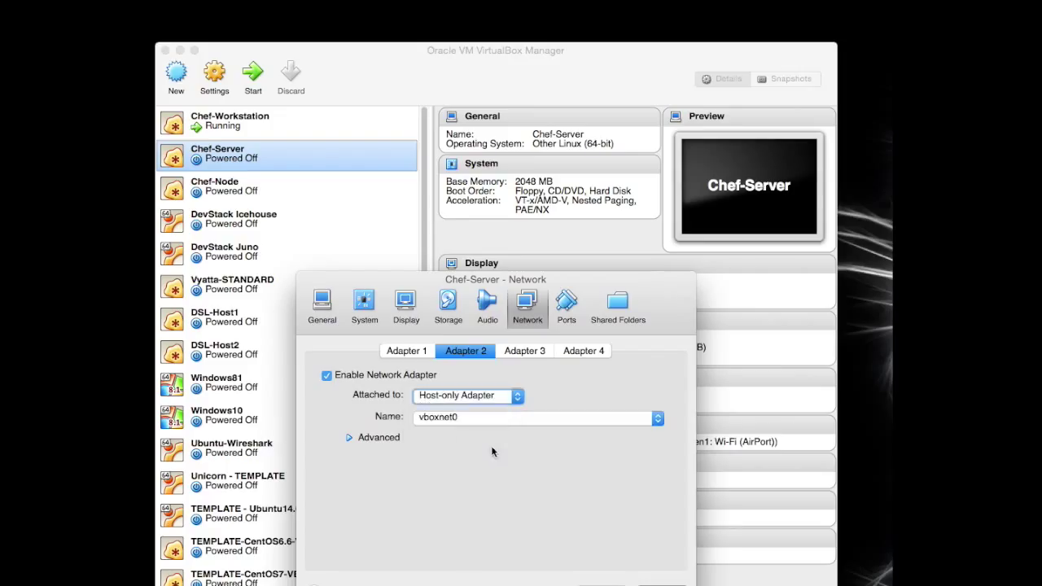
click(500, 419)
click(479, 450)
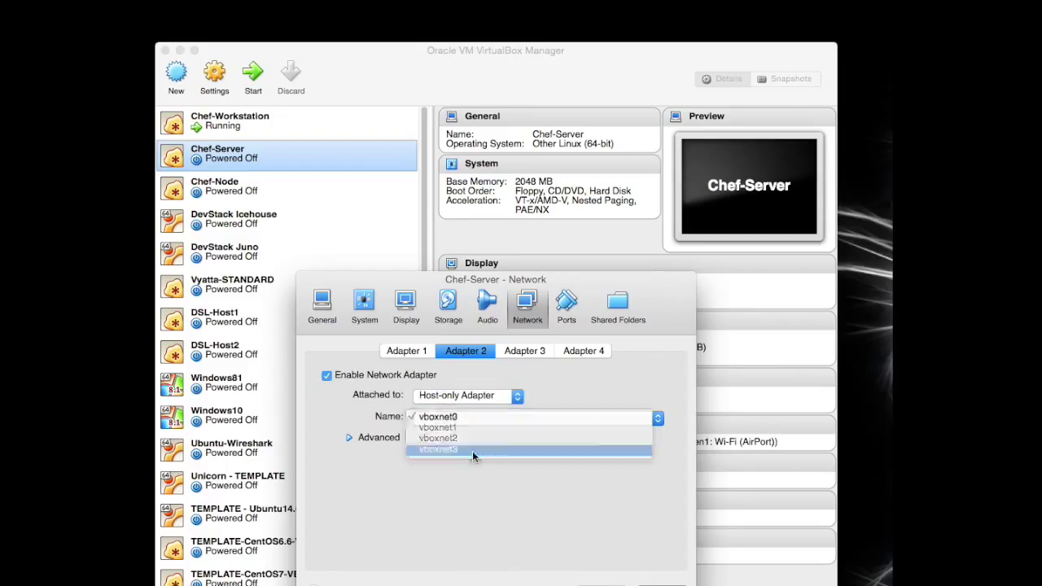
Step: Set Adapter 2's promiscuous mode to Allow VMs and save the network settings
click(350, 438)
click(530, 488)
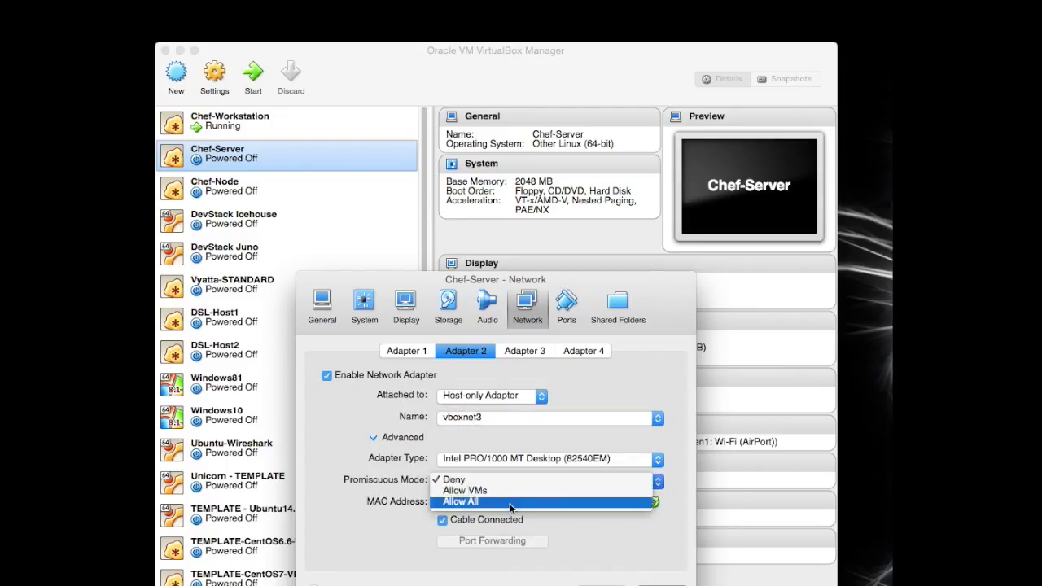
click(517, 492)
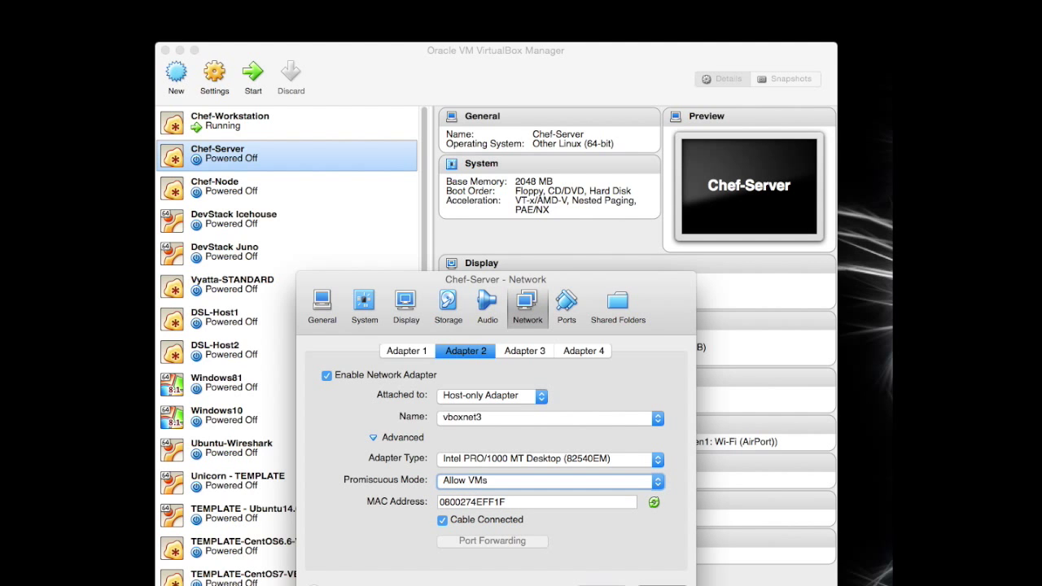
drag(572, 279, 574, 178)
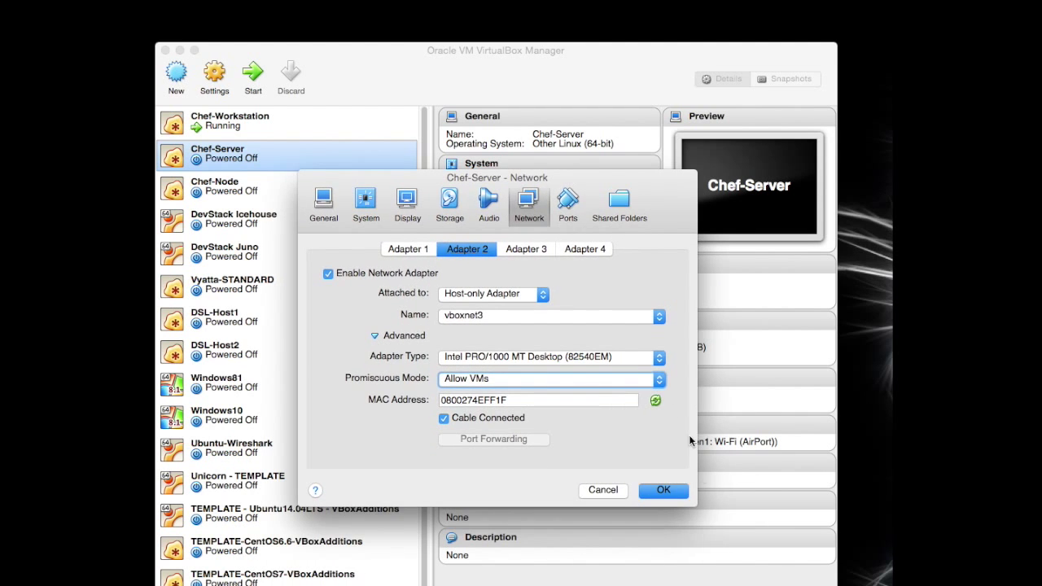
click(664, 491)
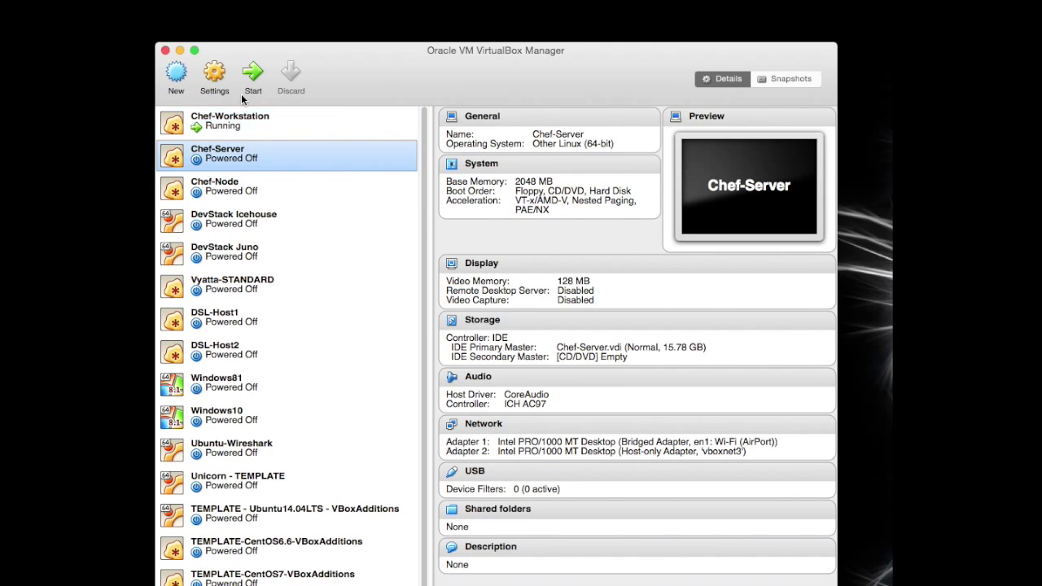
Step: Start Chef-Server, then enable Adapter 2 on the host-only network vboxnet3
click(253, 81)
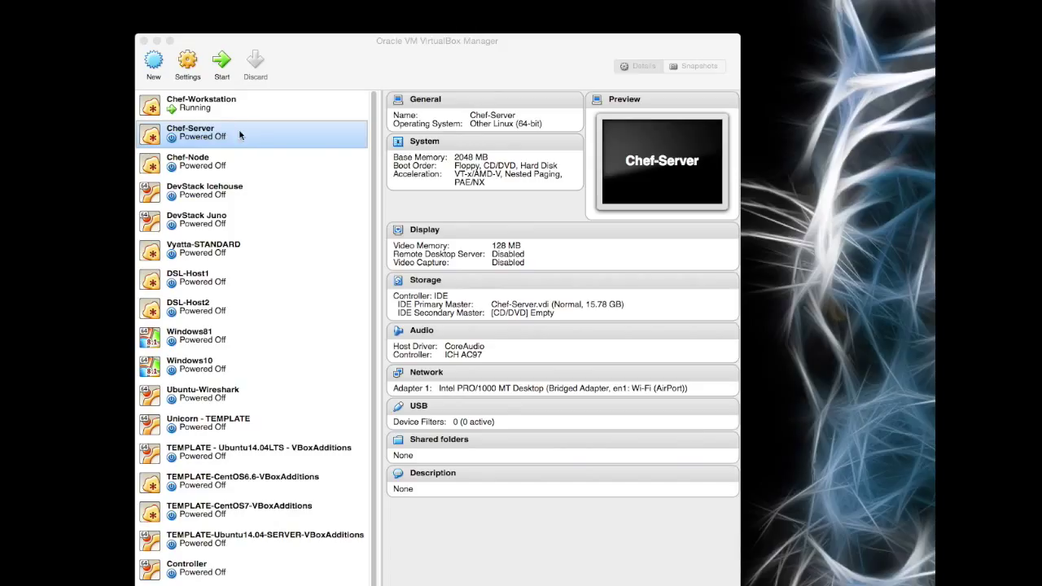
click(430, 380)
click(409, 307)
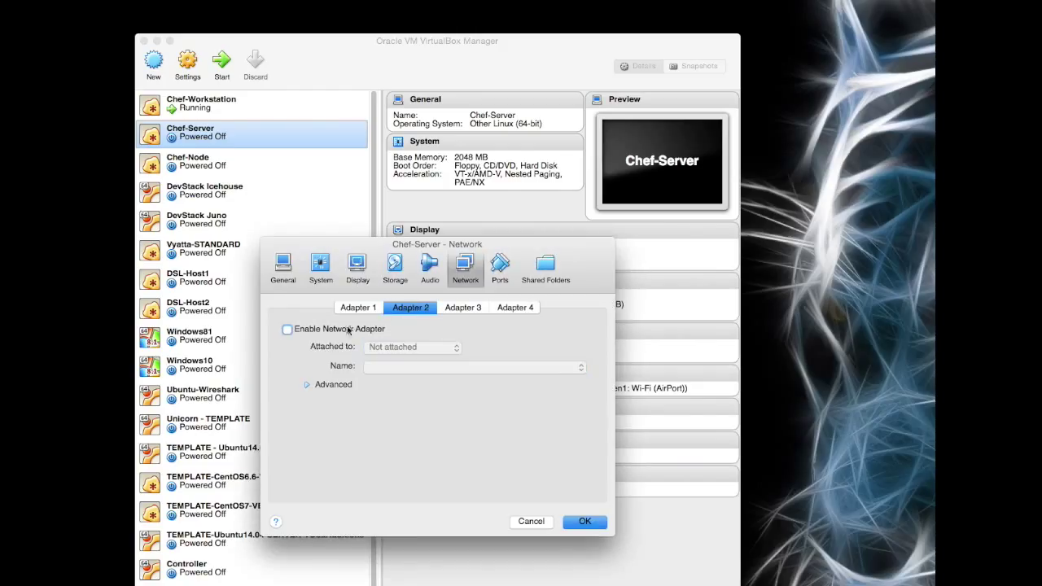
click(287, 330)
click(454, 347)
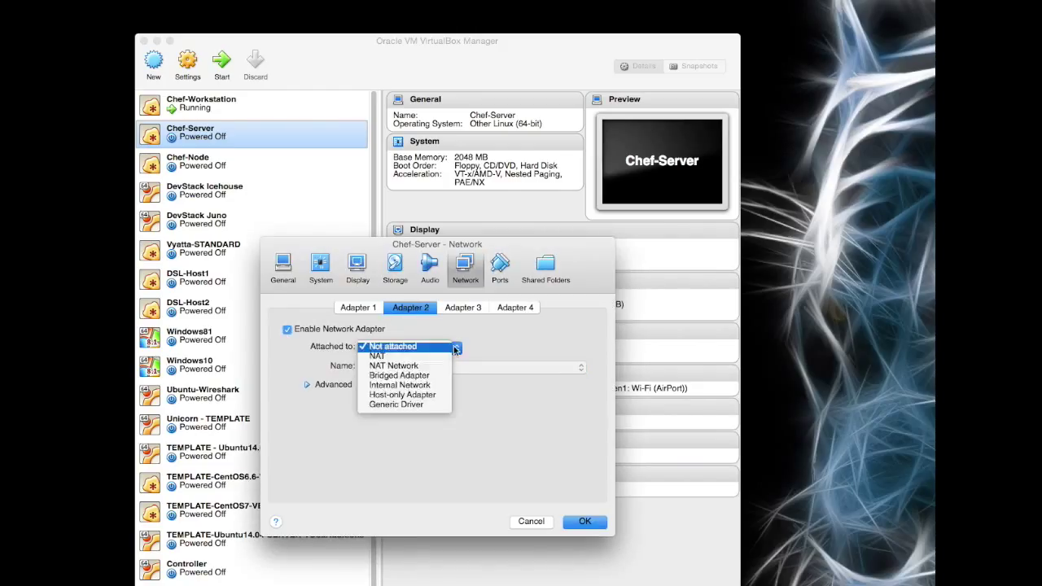
click(424, 396)
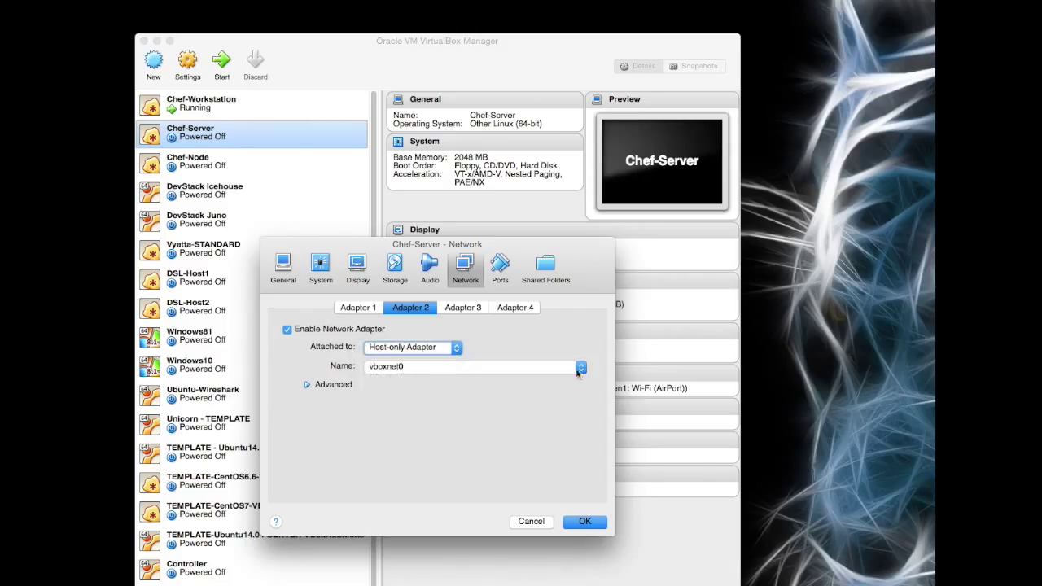
click(576, 371)
click(481, 396)
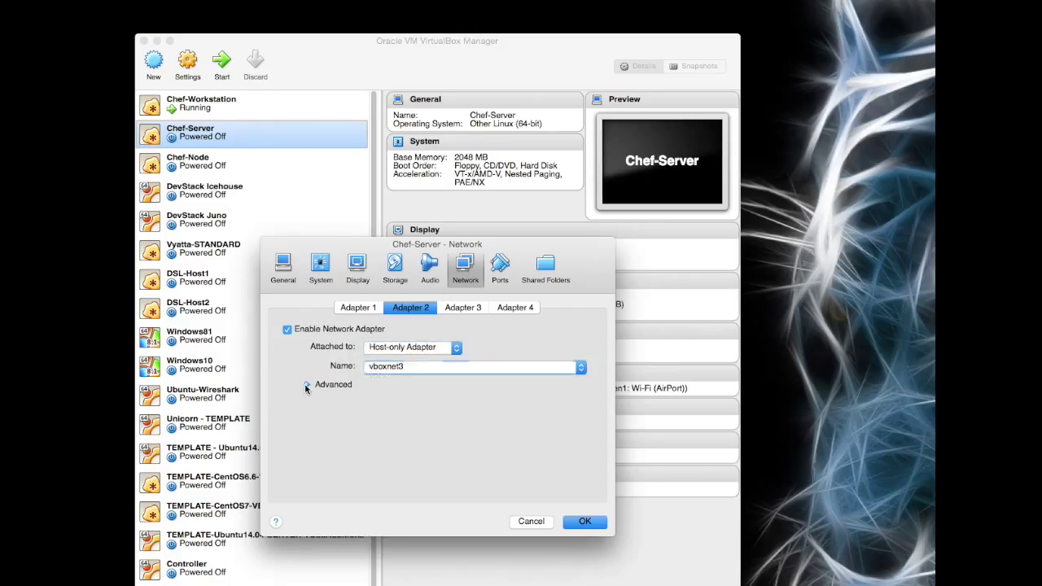
Step: Make Adapter 2 a Paravirtualized Network (virtio-net) card with promiscuous mode Allow VMs, and save
click(307, 384)
click(473, 405)
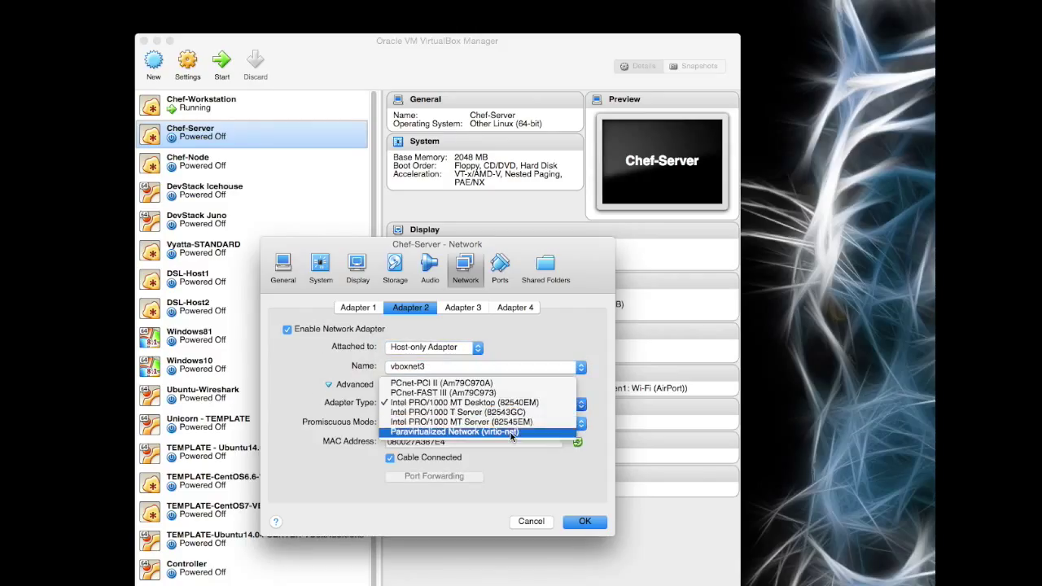
click(431, 433)
click(477, 422)
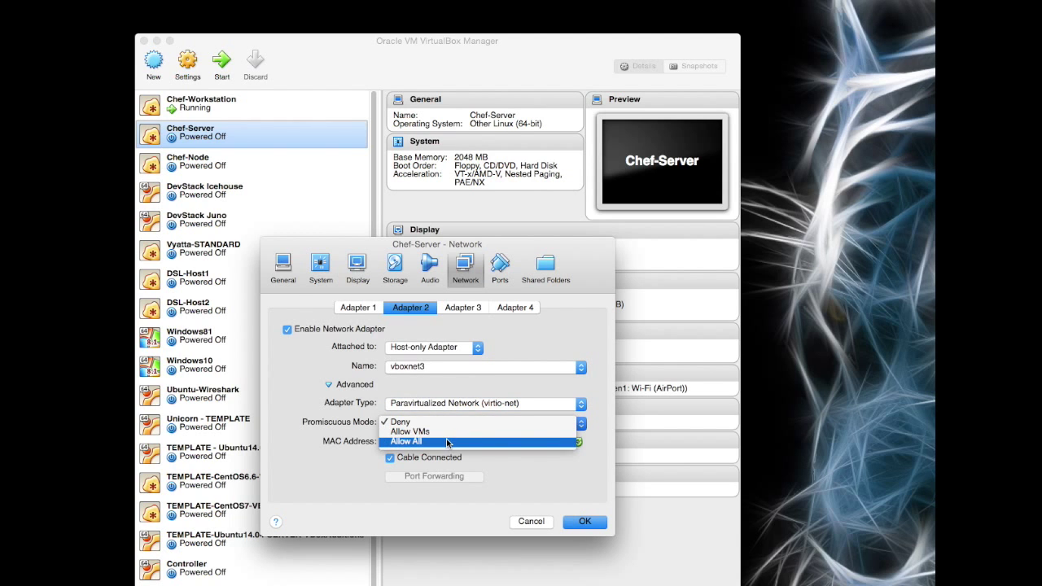
click(446, 437)
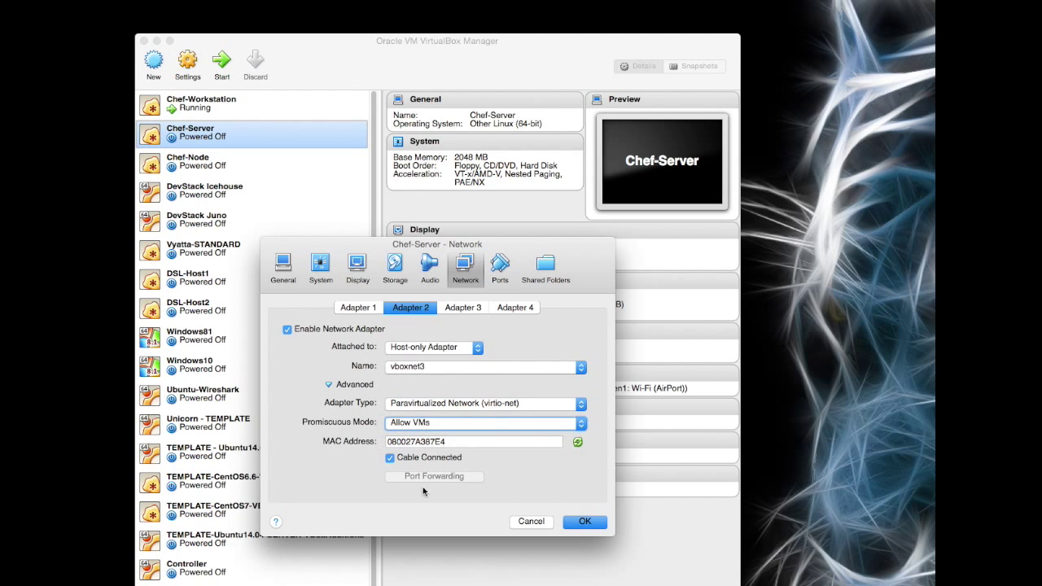
click(581, 521)
Step: Boot Chef-Server and log in to the CentOS desktop with the user account's password
click(220, 65)
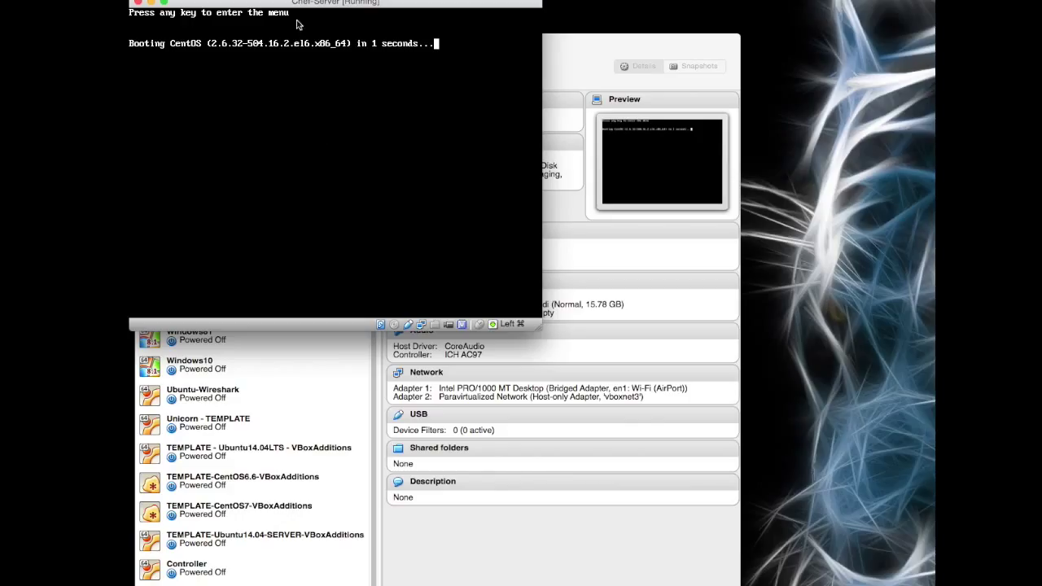
drag(295, 5, 295, 14)
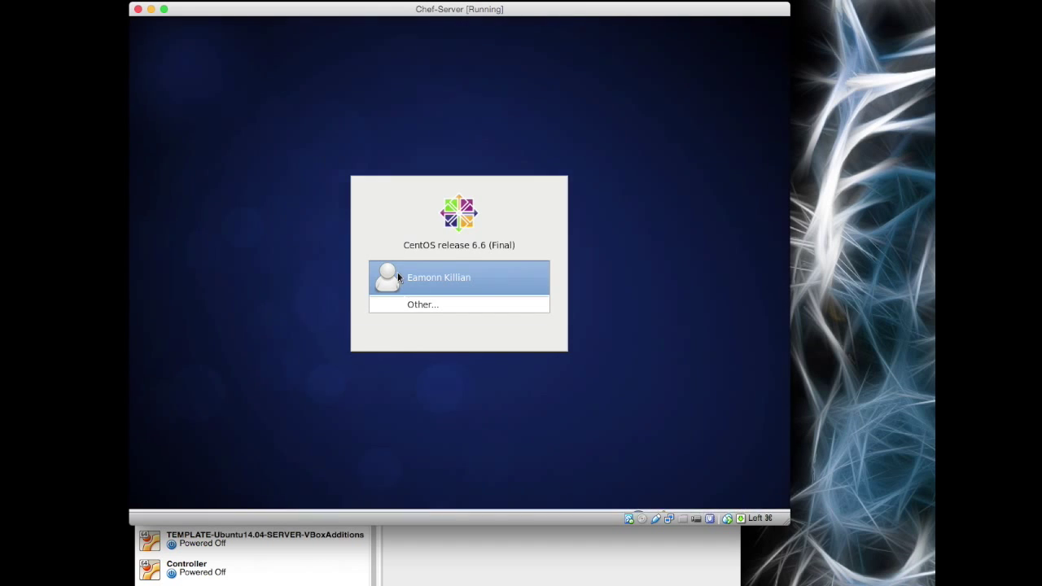
click(461, 282)
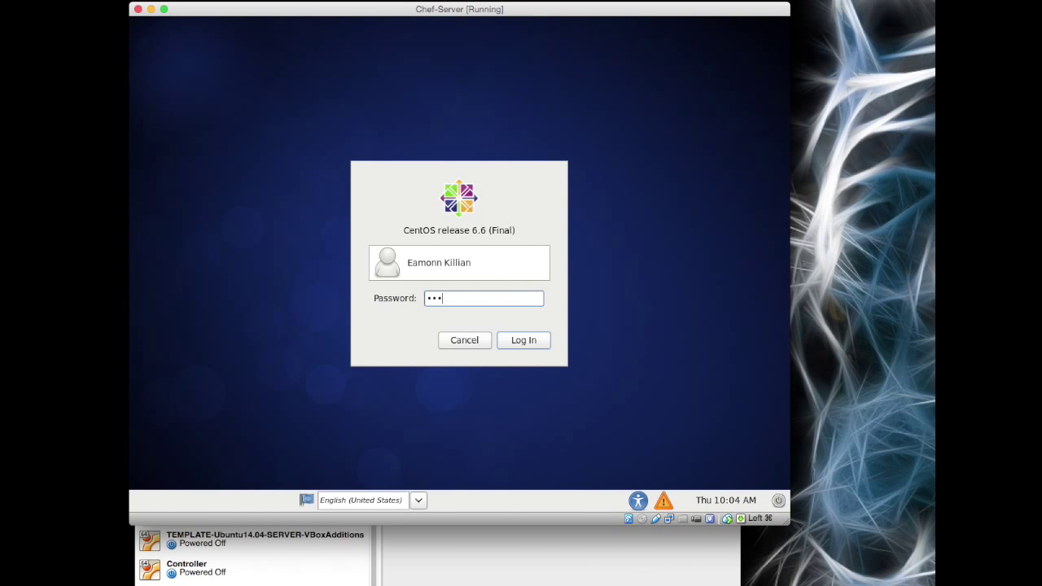
key(Return)
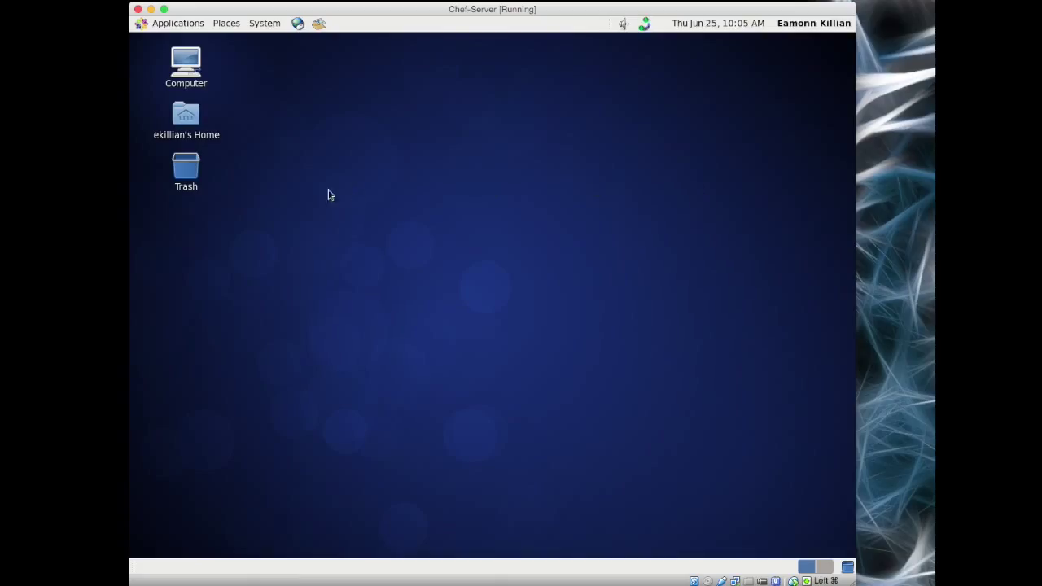
Step: Open a Terminal from Applications and become root with sudo su -
click(177, 24)
mouse_move(175, 75)
click(296, 99)
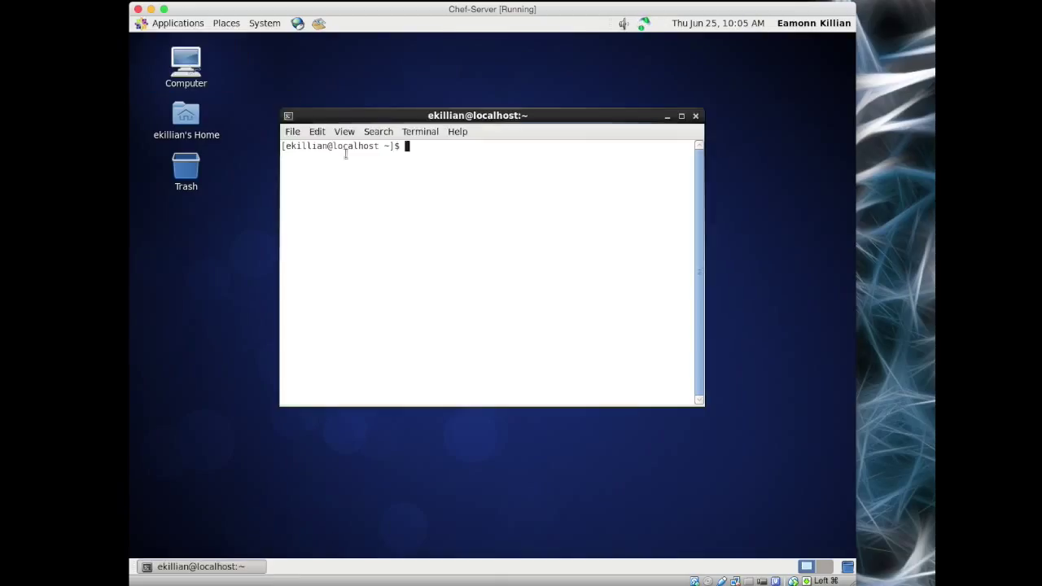
text(sudo su -)
key(Return)
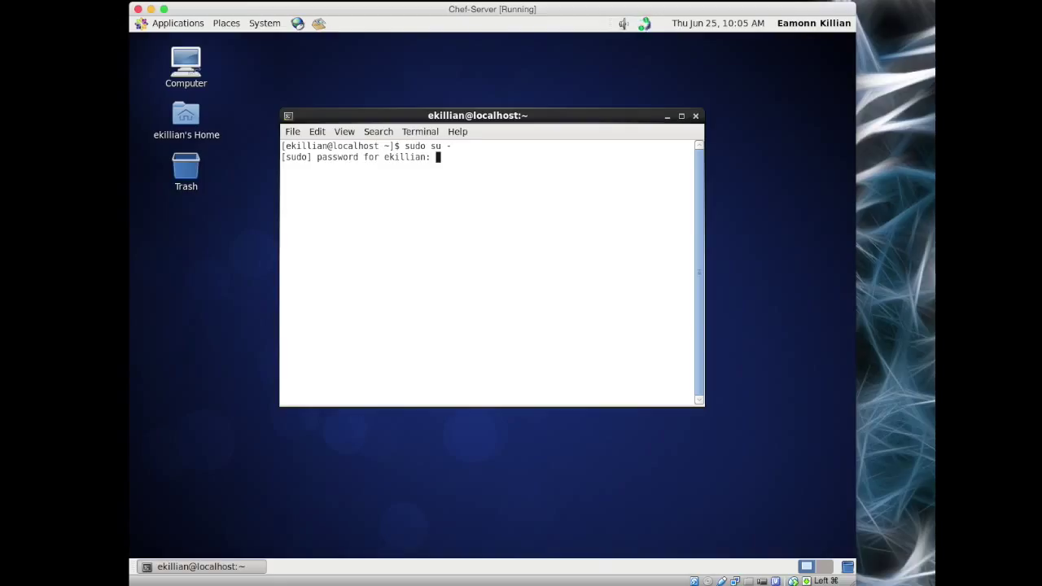
key(Return)
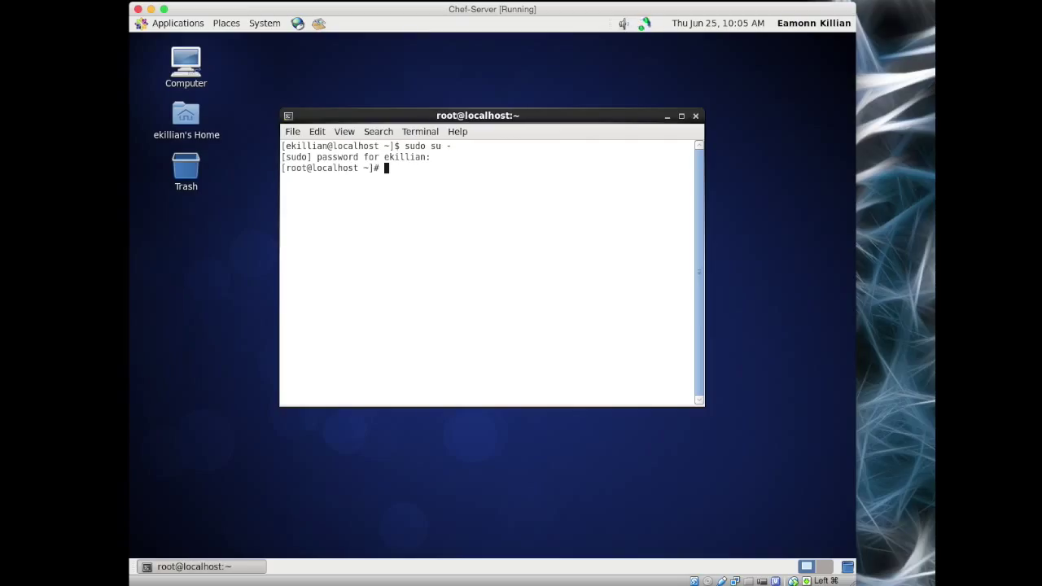
Step: Run ifconfig and enlarge the terminal to view eth1 and eth2 details
text(ifconfig)
key(Return)
drag(641, 412, 641, 506)
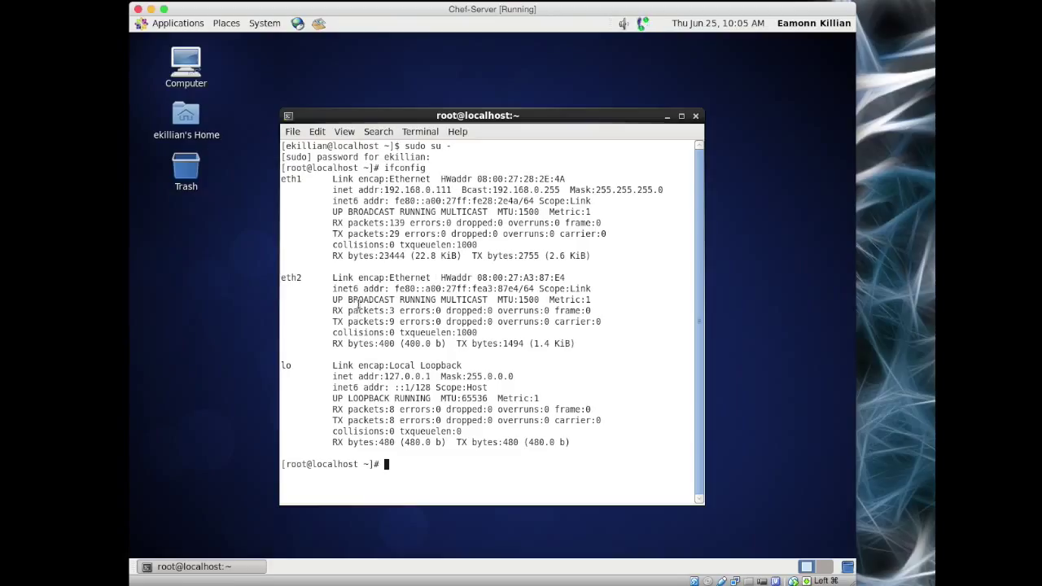
Step: Change to /etc/sysconfig/network-scripts and copy eth1's MAC address 08:00:27:28:2E:4A
text(cd /etc/sysconfig)
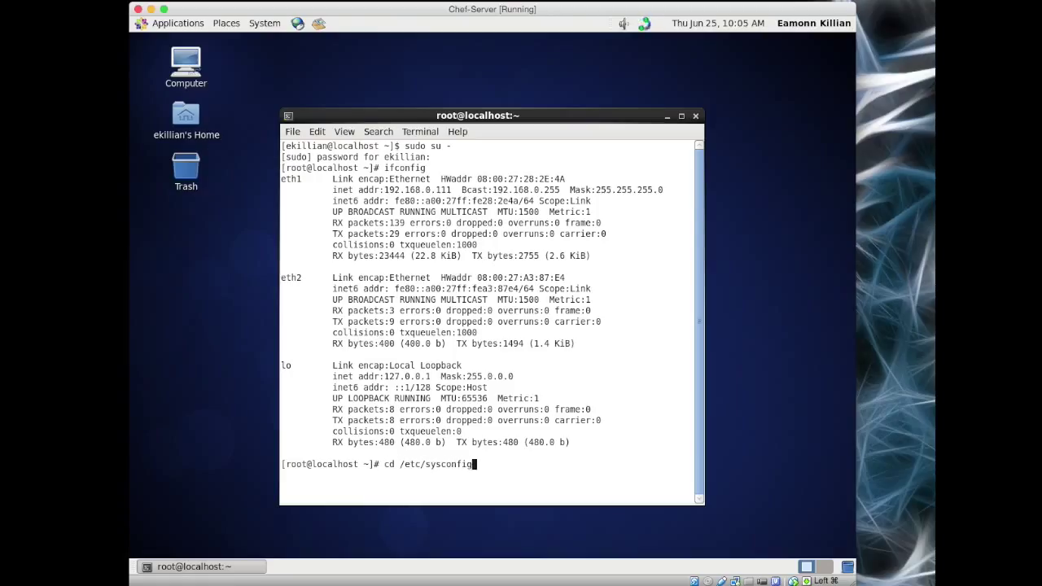
text(/network-)
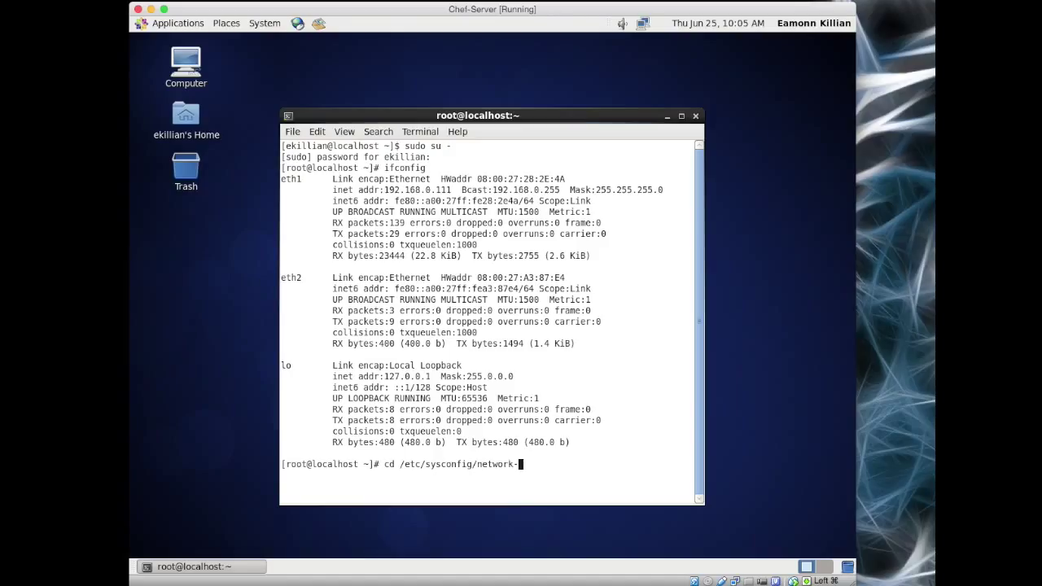
key(Tab)
key(Return)
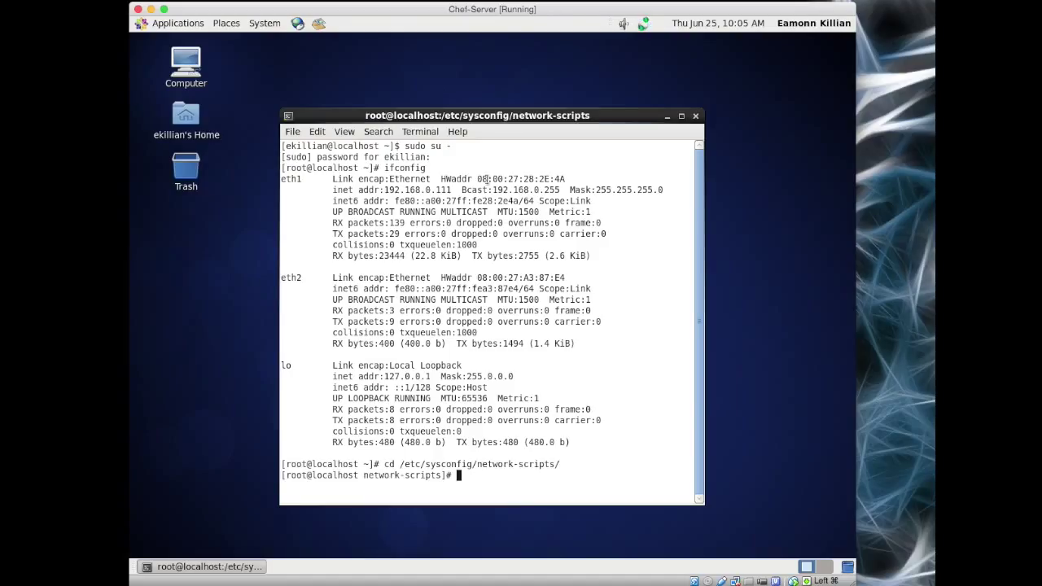
drag(477, 179, 565, 179)
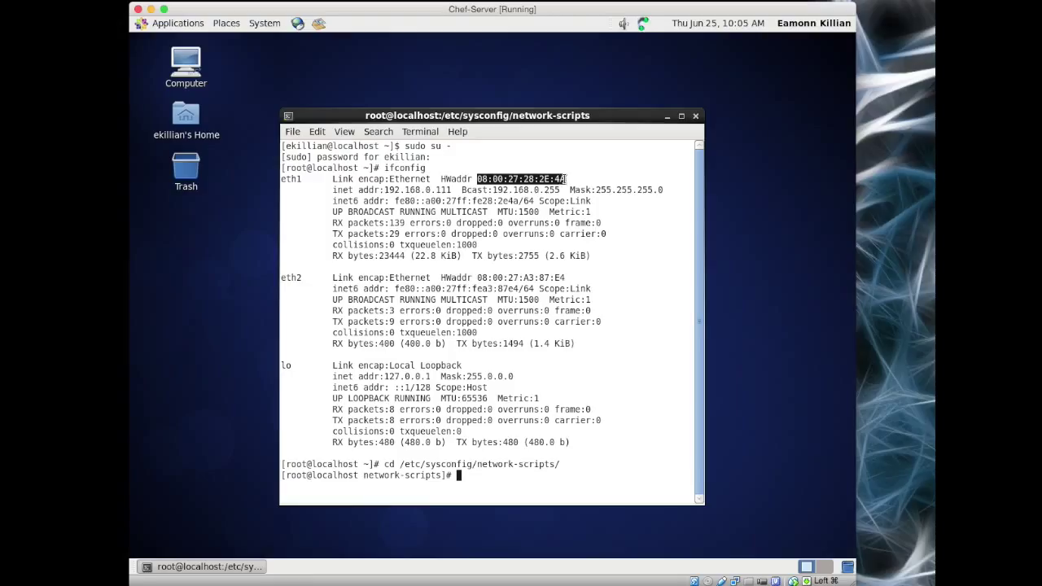
right_click(537, 179)
click(570, 238)
Step: In ifcfg-eth0, replace the HWADDR value with 08:00:27:28:2E:4A
text(vi ifcfg-eth0)
key(Return)
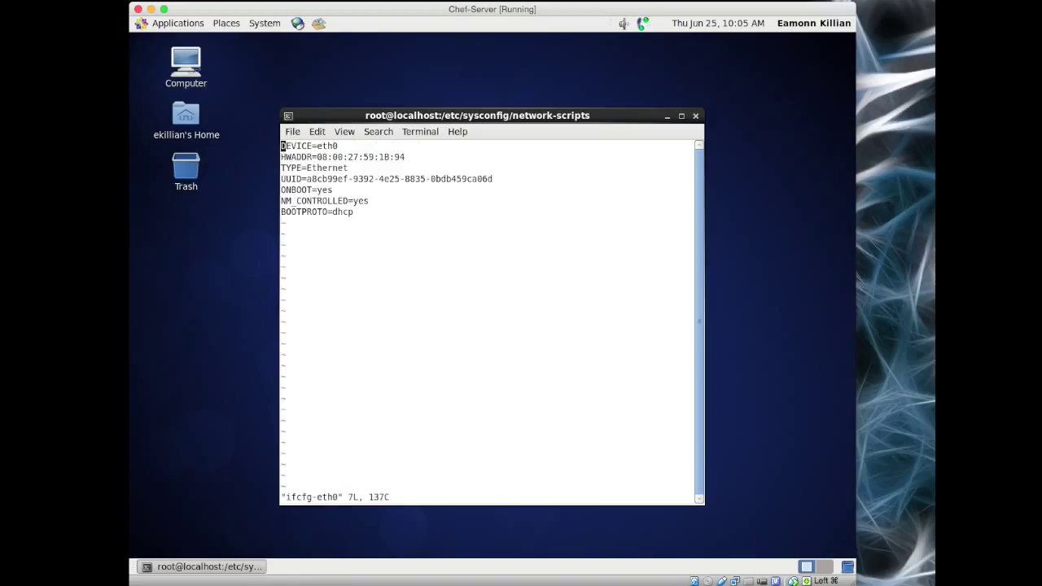
key(Up)
key(Right)
key(Right)
key(Right)
key(Right)
key(Right)
key(Right)
key(Right)
key(Right)
key(Right)
key(Right)
key(Right)
key(Right)
key(Right)
key(Right)
key(Right)
key(Right)
key(Right)
key(Right)
key(Right)
key(Right)
key(x)
key(x)
key(x)
key(x)
key(x)
key(x)
key(x)
key(x)
key(x)
key(x)
key(x)
key(x)
key(x)
key(x)
key(x)
key(x)
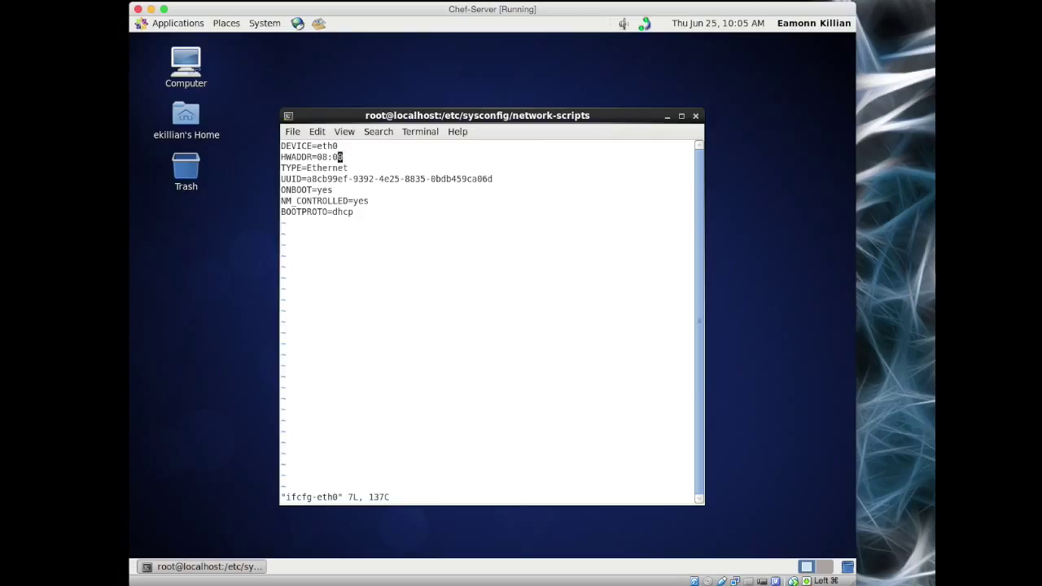
key(a)
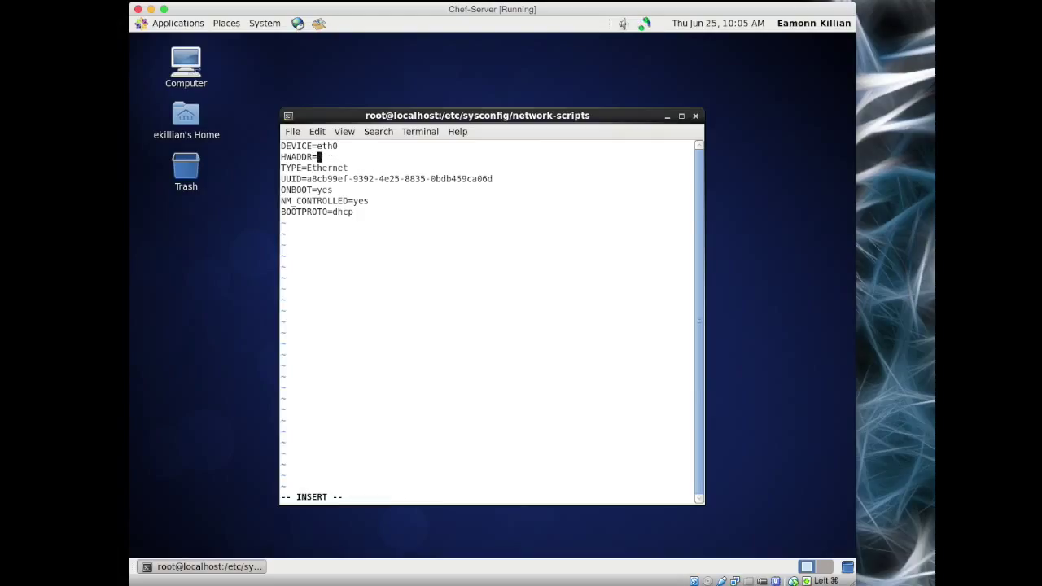
right_click(334, 155)
click(371, 231)
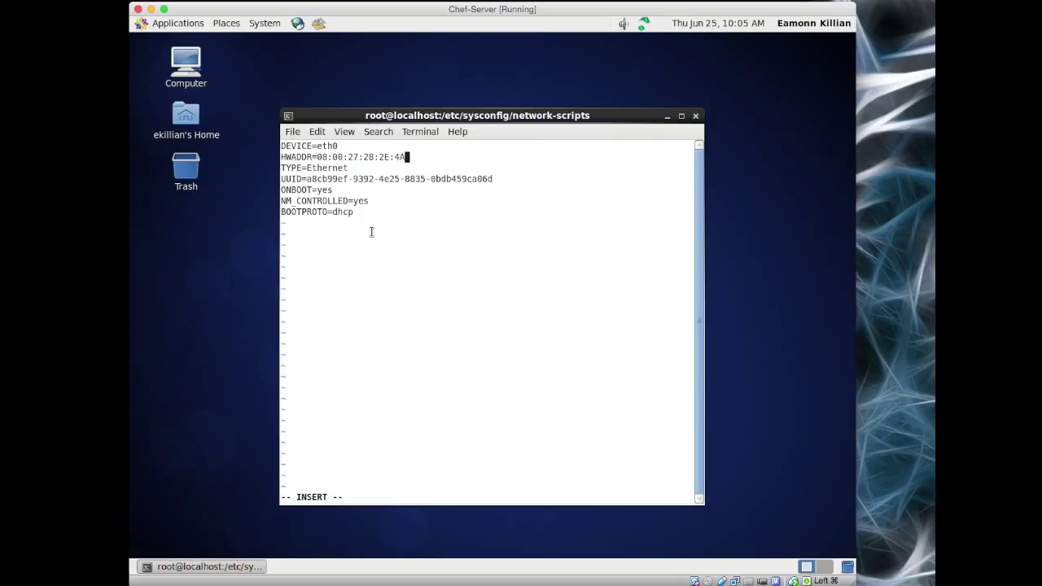
key(Escape)
Step: Delete the UUID line, save ifcfg-eth0 with :wq!, and type the copy command for ifcfg-eth1
key(Down)
key(Down)
key(d)
key(d)
key(Down)
key(Down)
text(:wq!)
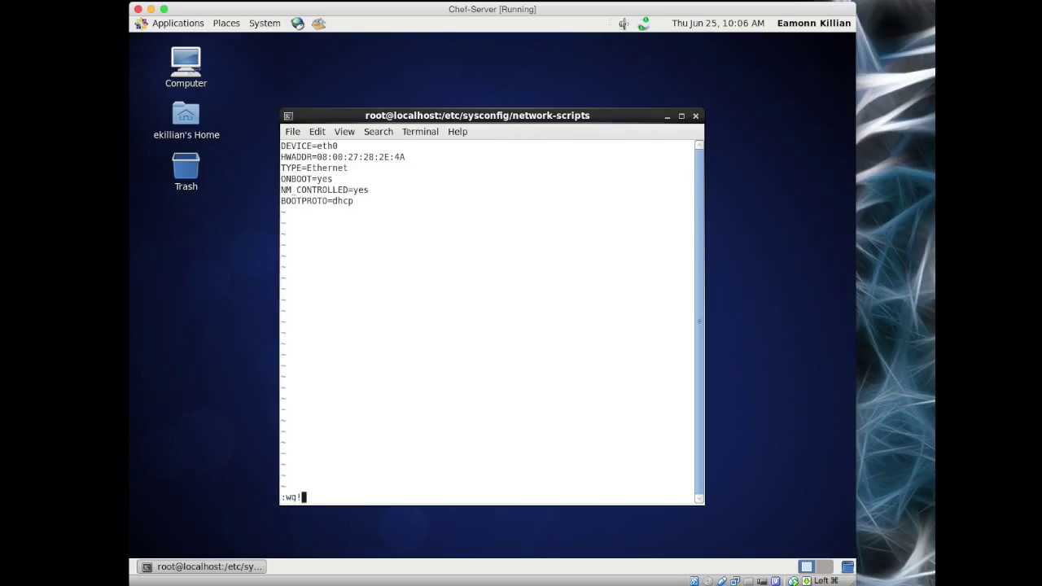
key(Return)
text(cp icf)
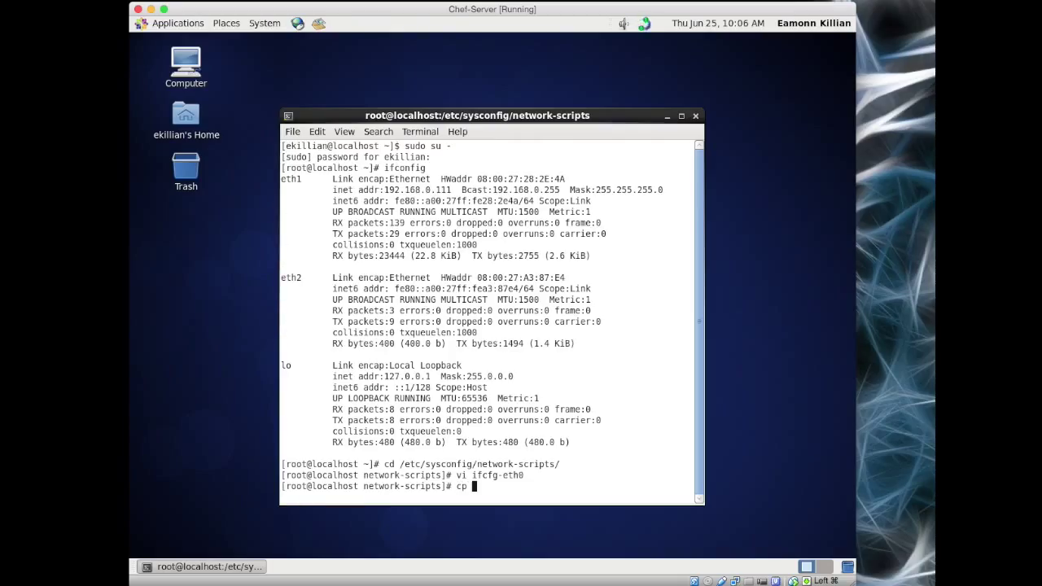
text(g-eth0 ifcfg-eth1)
Step: Fix the misspelled file name and copy ifcfg-eth0 to ifcfg-eth1
key(Left)
key(Left)
key(Left)
key(Left)
key(Left)
key(Left)
key(Left)
key(Left)
key(Left)
key(Left)
key(Left)
key(Left)
key(Left)
key(Left)
key(Left)
key(Left)
key(Left)
key(Left)
key(Left)
text(f)
key(Right)
key(Right)
key(Right)
key(Right)
key(Right)
key(Right)
key(Right)
key(Right)
key(Right)
key(Right)
key(Right)
key(Right)
key(Right)
key(Right)
key(Right)
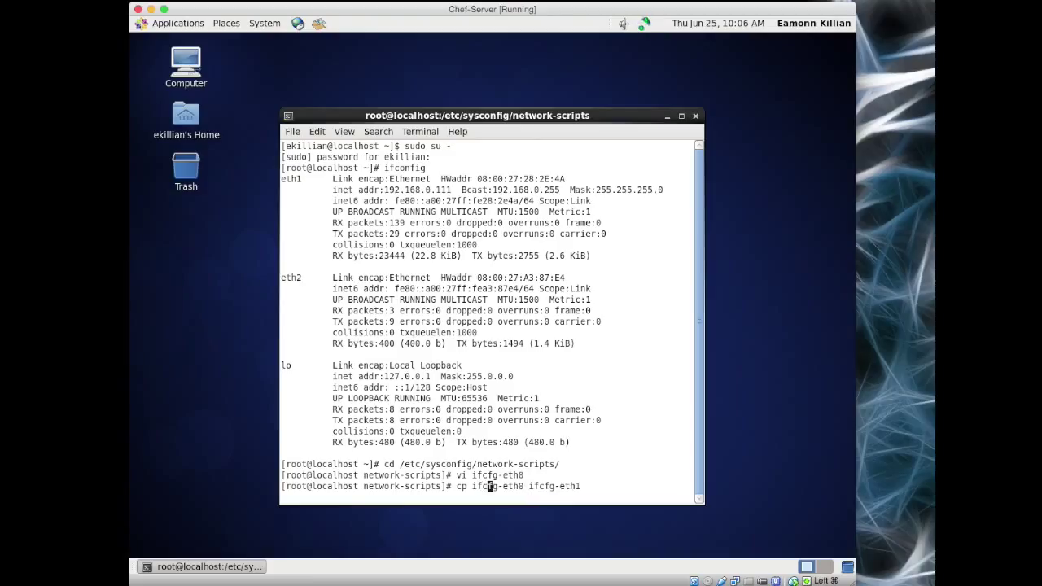
key(Return)
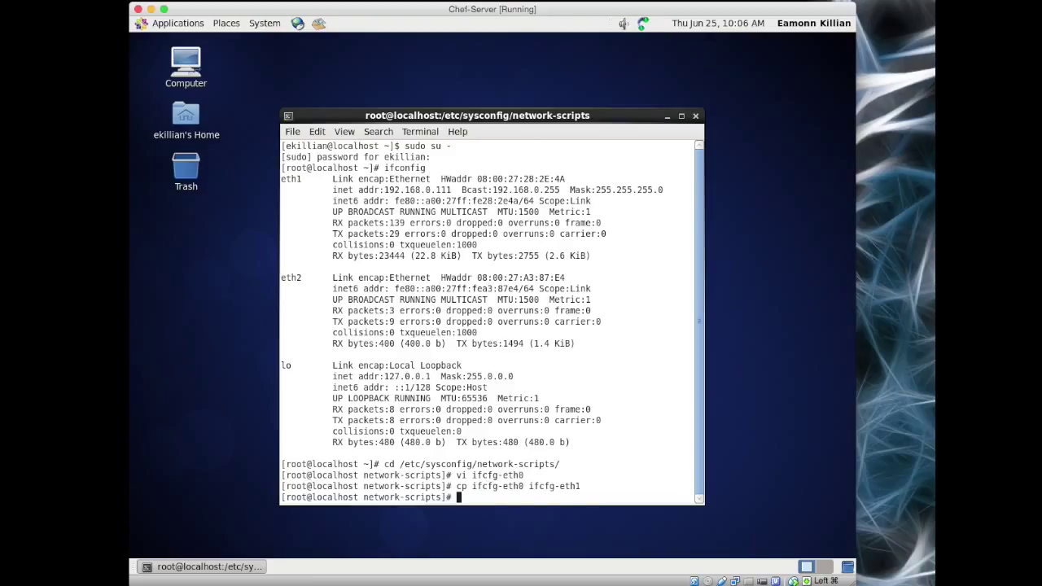
Step: Copy eth2's MAC address 08:00:27:A3:87:E4 and open ifcfg-eth1 in vi
key(Up)
key(Up)
key(BackSpace)
text(1)
drag(478, 277, 565, 278)
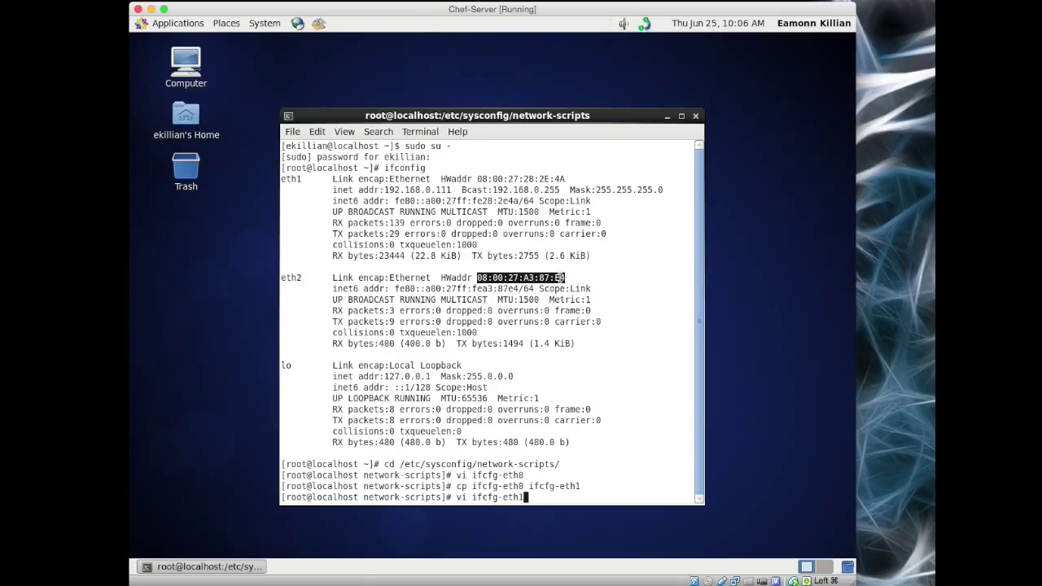
right_click(558, 278)
click(587, 336)
key(Return)
Step: Change the DEVICE value to eth1
key(Right)
key(Right)
key(Right)
key(Right)
key(Right)
key(Right)
key(Right)
key(Right)
key(Right)
text(x)
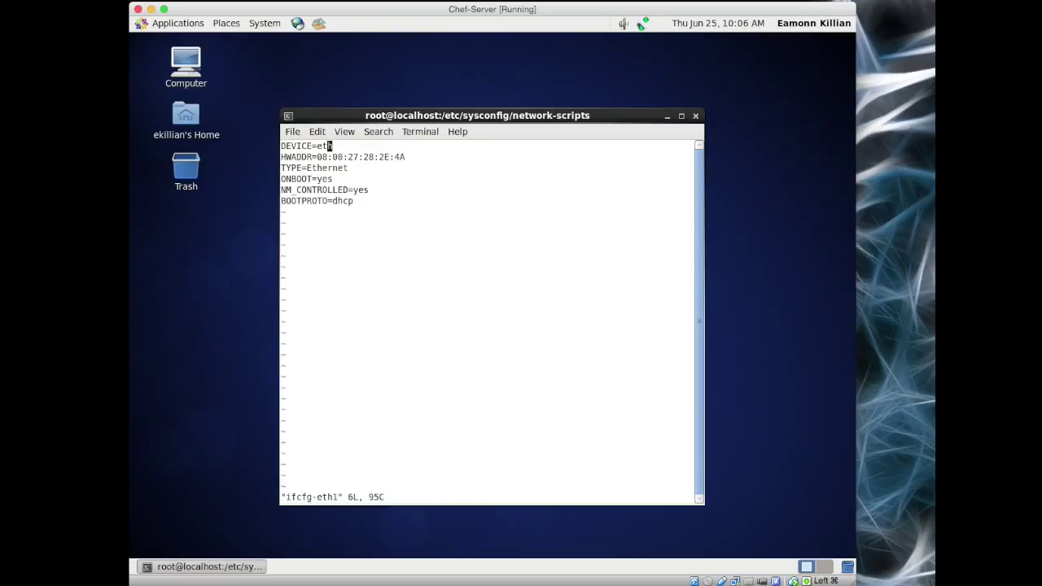
text(a1)
key(Escape)
Step: Replace the HWADDR value with 08:00:27:A3:87:E4
key(Down)
key(Right)
key(Right)
key(Right)
key(Right)
key(Right)
key(Right)
key(Right)
key(Right)
key($)
key(x)
key(x)
key(x)
key(x)
key(x)
key(x)
key(x)
key(x)
key(x)
key(x)
key(x)
key(x)
key(x)
key(x)
key(x)
key(x)
key(x)
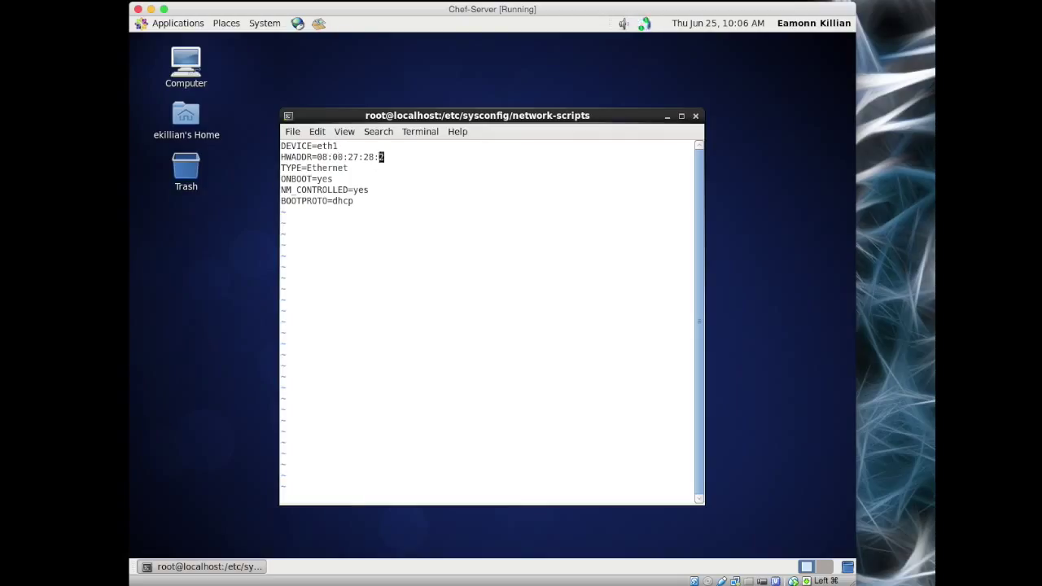
key(a)
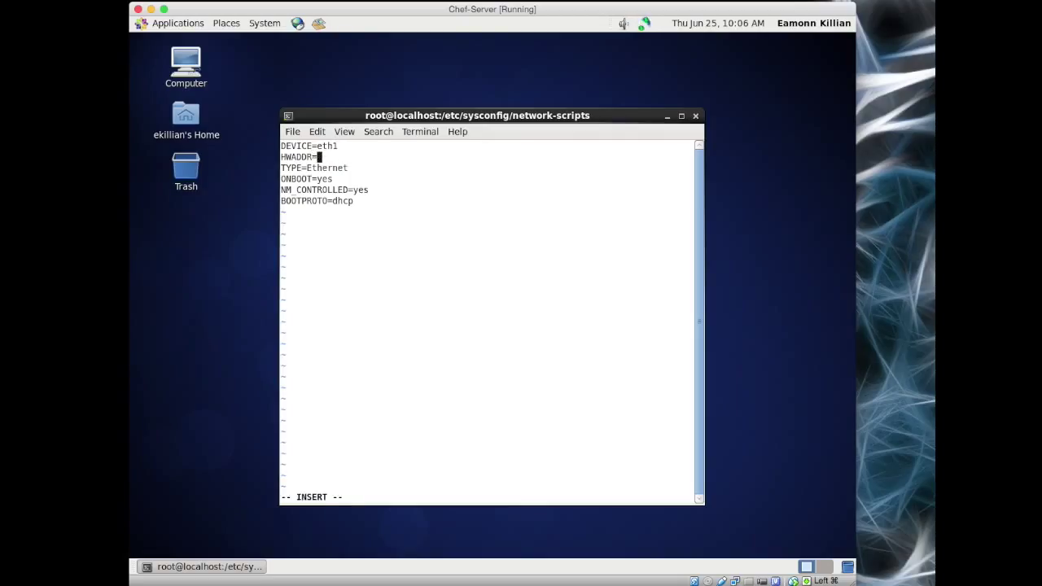
right_click(332, 161)
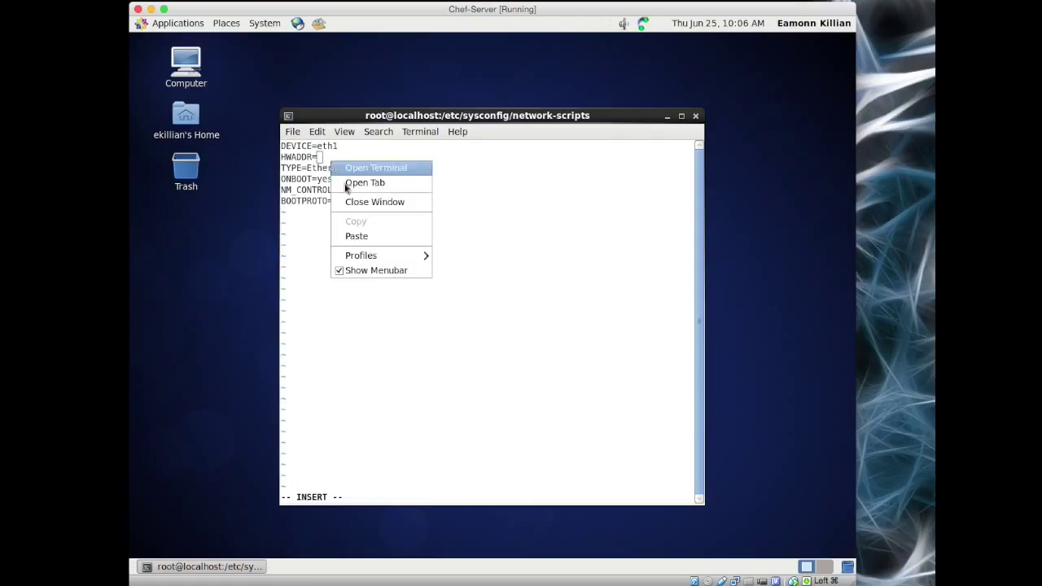
click(375, 240)
key(Escape)
Step: Delete the BOOTPROTO=dhcp line and add IPADDR=10.0.2.16 and NETMASK=255.255.255.0
key(Down)
key(Down)
key(Down)
key(Down)
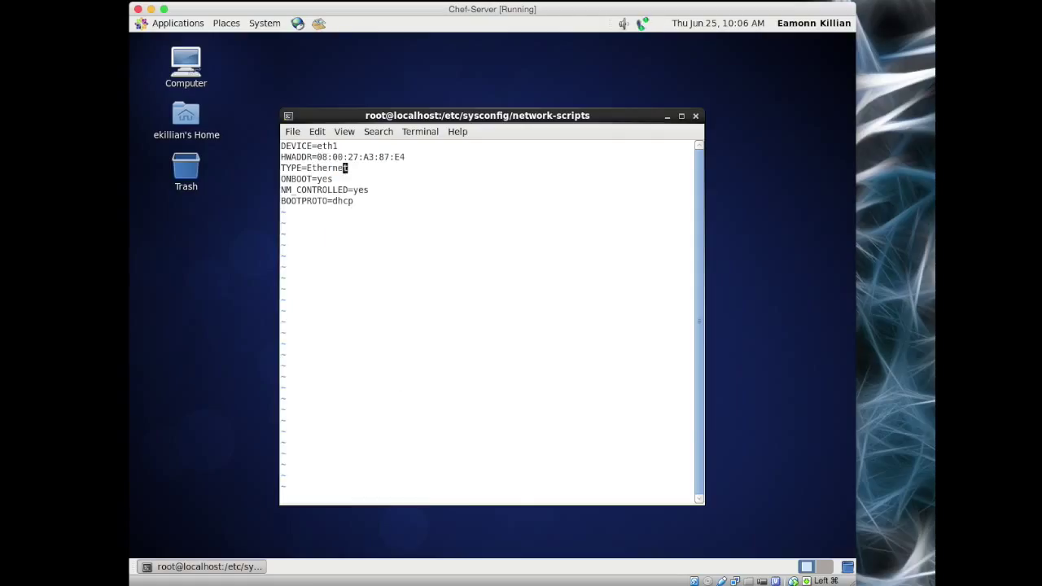
key(d)
key(d)
key(Up)
key(Down)
key(o)
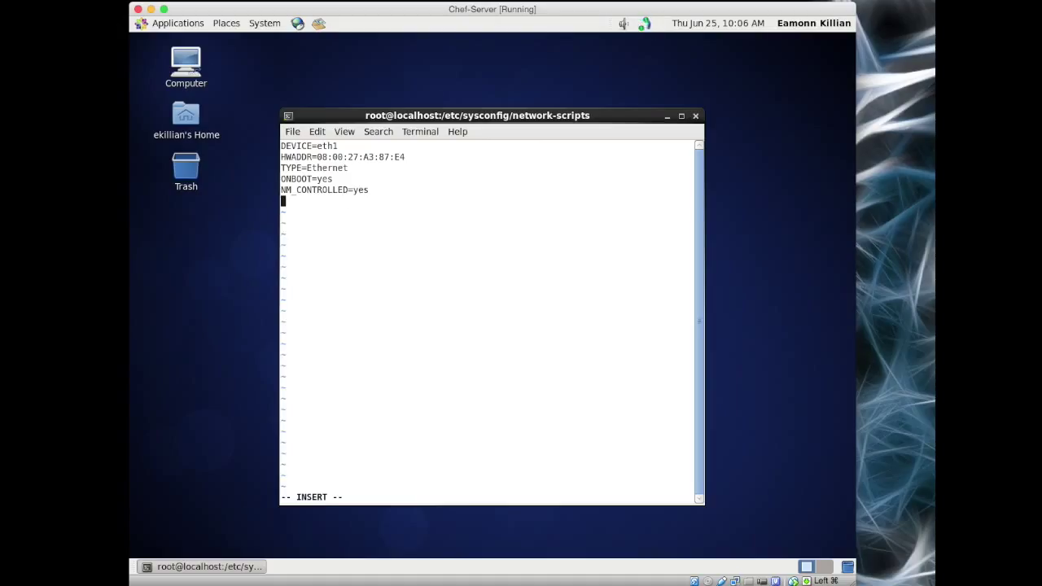
text(IPADDR=10.0.2.16)
key(Return)
text(NET)
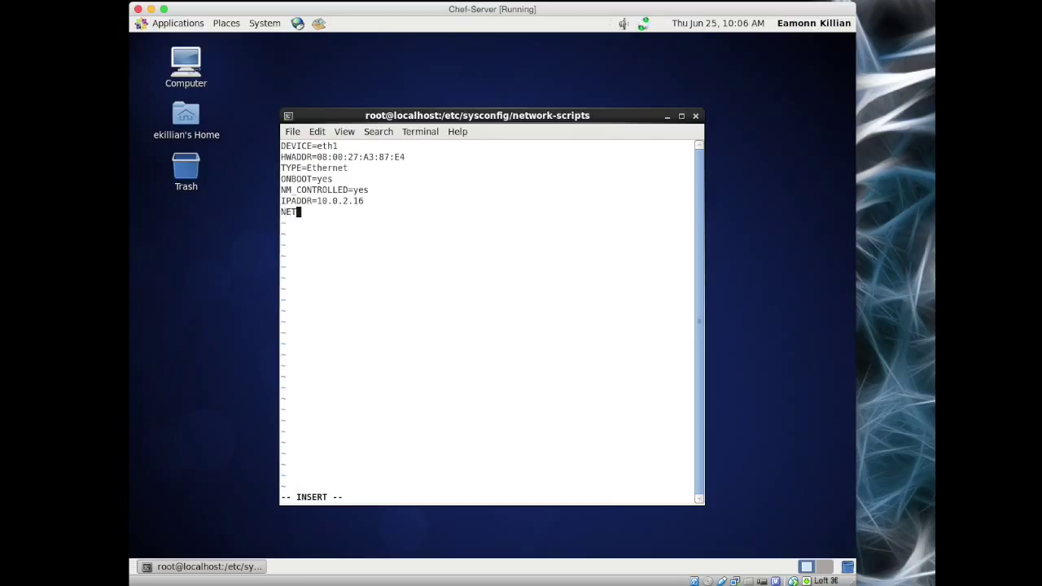
text(MASK=255.255.255.0)
key(Escape)
Step: Save ifcfg-eth1, run 'service network restart', and check ifconfig for eth2 at 10.0.2.16
text(:wq)
key(Return)
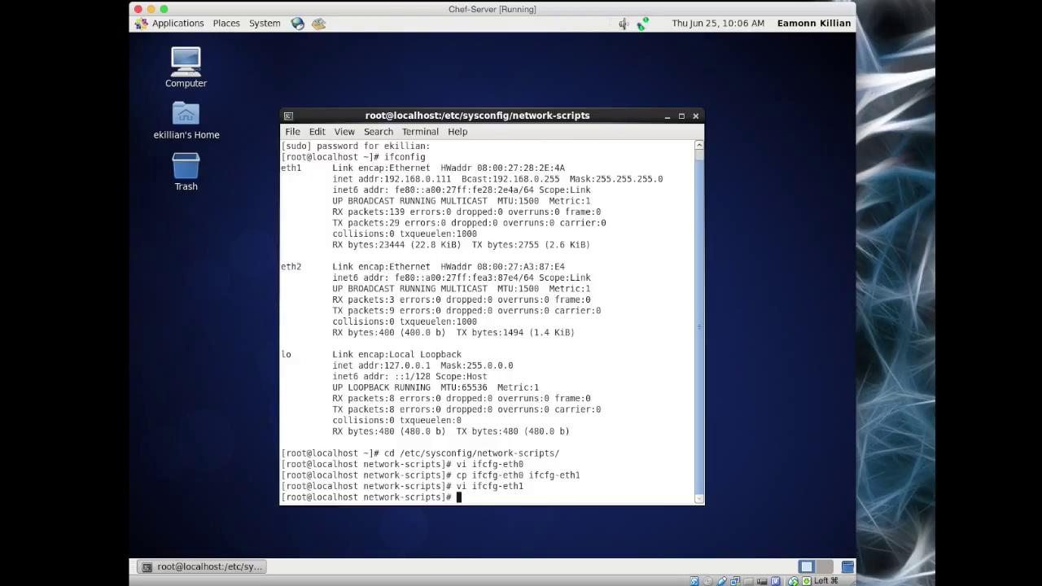
text(service network restart)
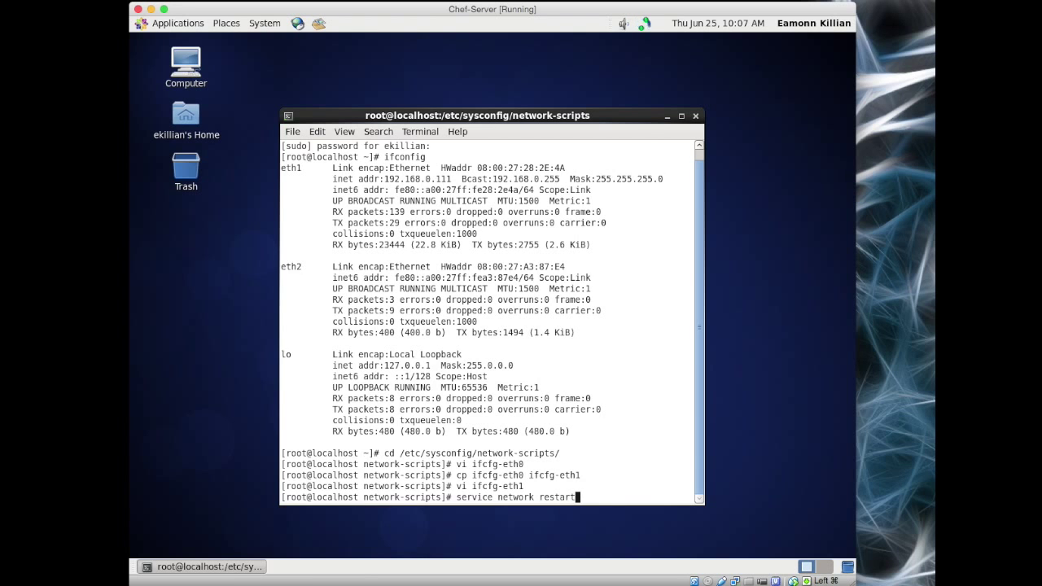
key(Return)
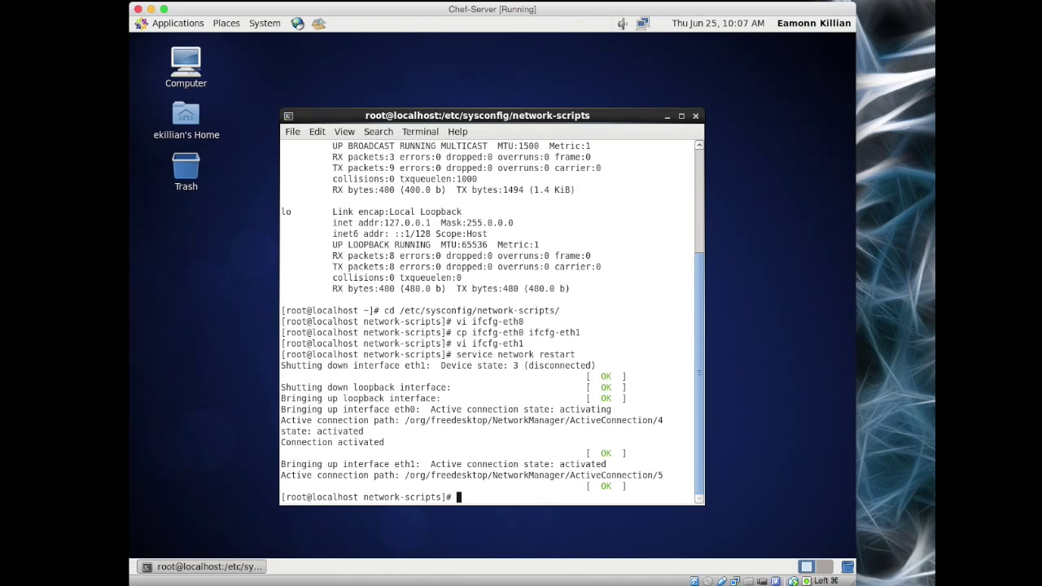
text(ifconfig)
key(Return)
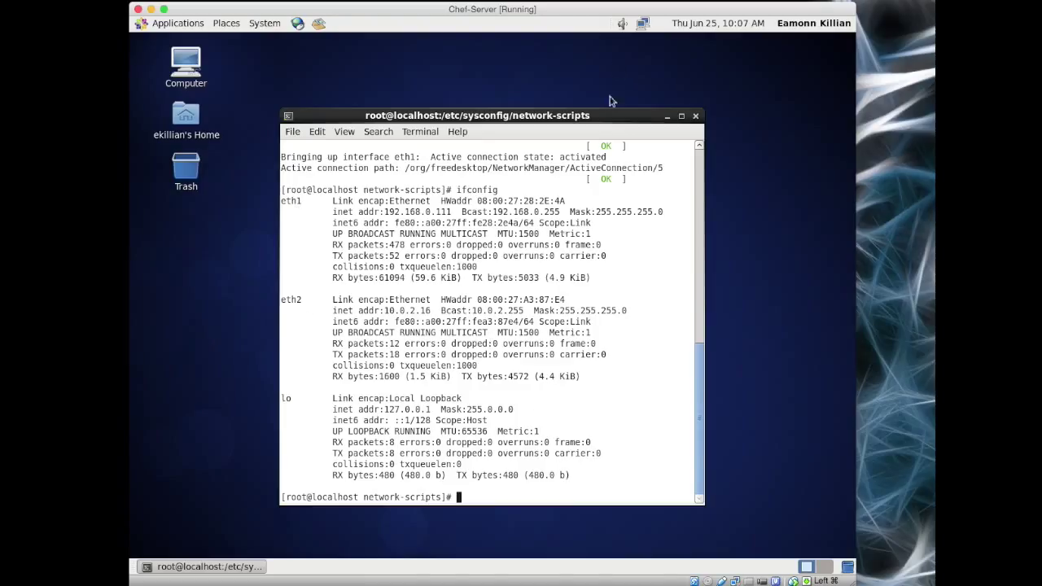
Step: Set the hostname chefserver.saasifyltd.com, write it to /etc/hostname, and type vi /etc/hosts
text(hostname chef)
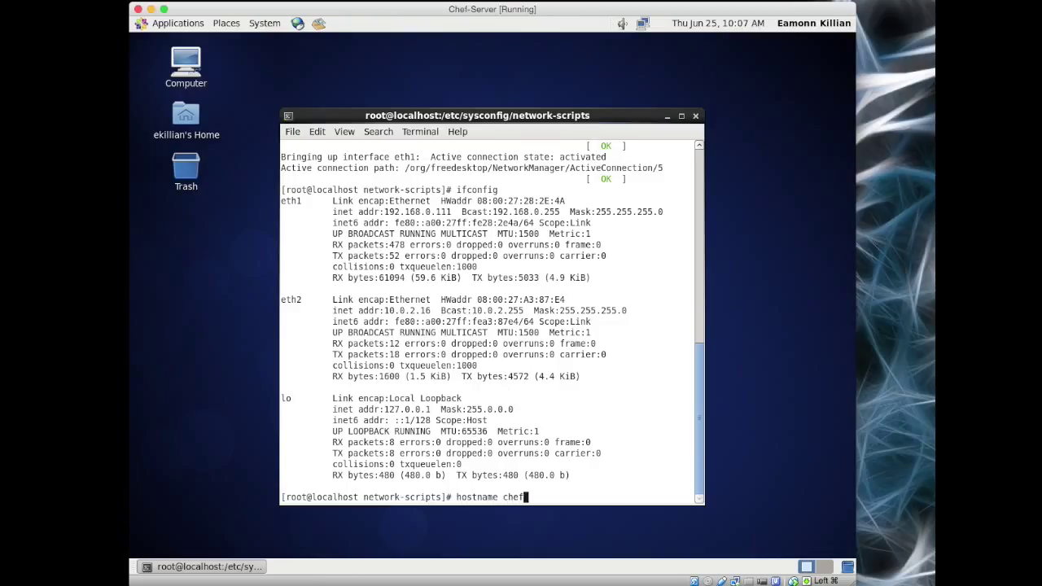
text(server.saasifyltd.com)
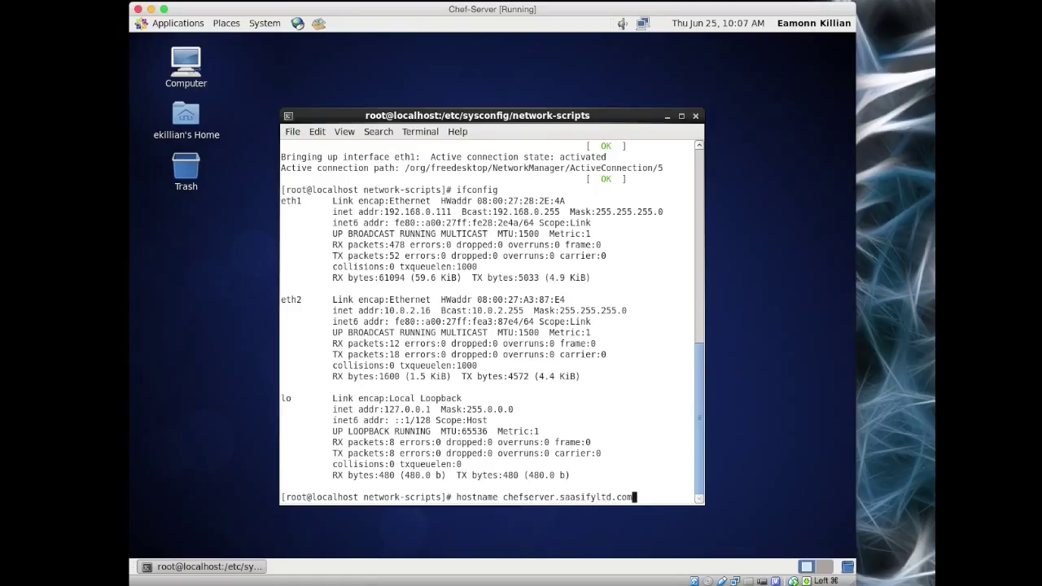
key(Return)
text(hostname > /etc/hostname)
key(Return)
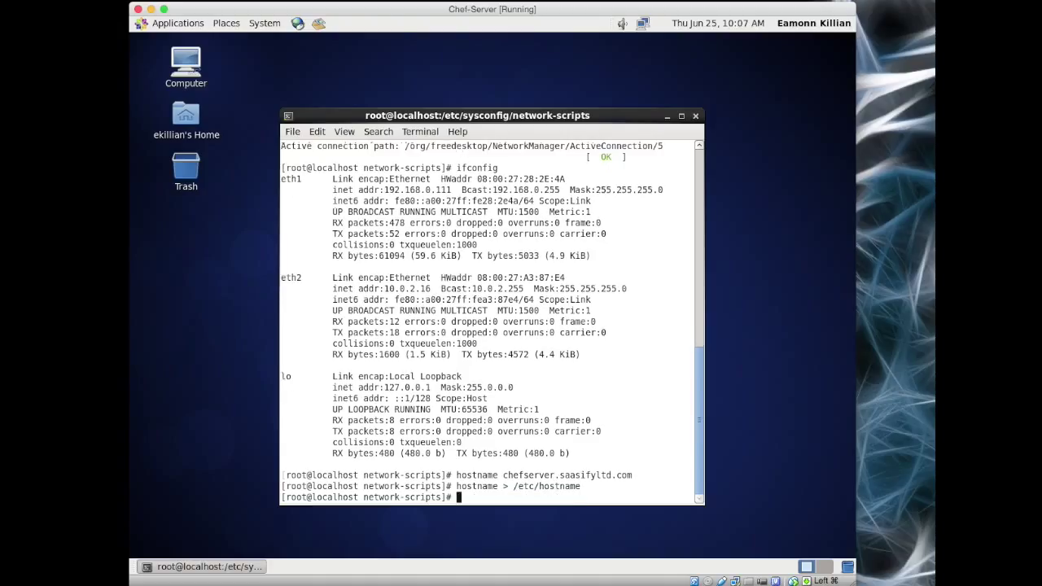
text(vi )
text(/etc/host)
text(s)
Step: Add a tab-separated '10.0.2.15 chefworkstation' entry to /etc/hosts
key(Return)
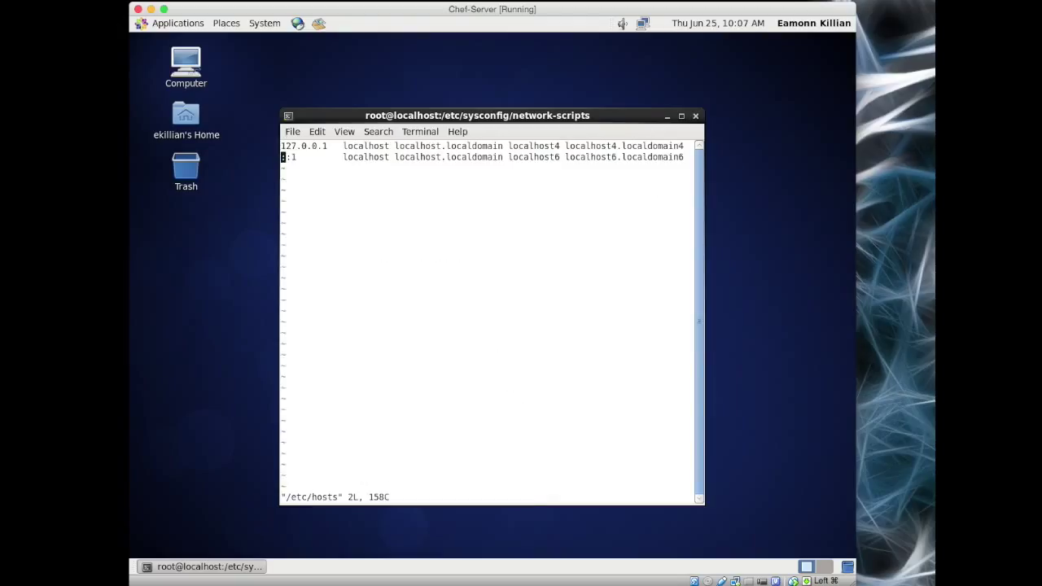
text(o10.0.)
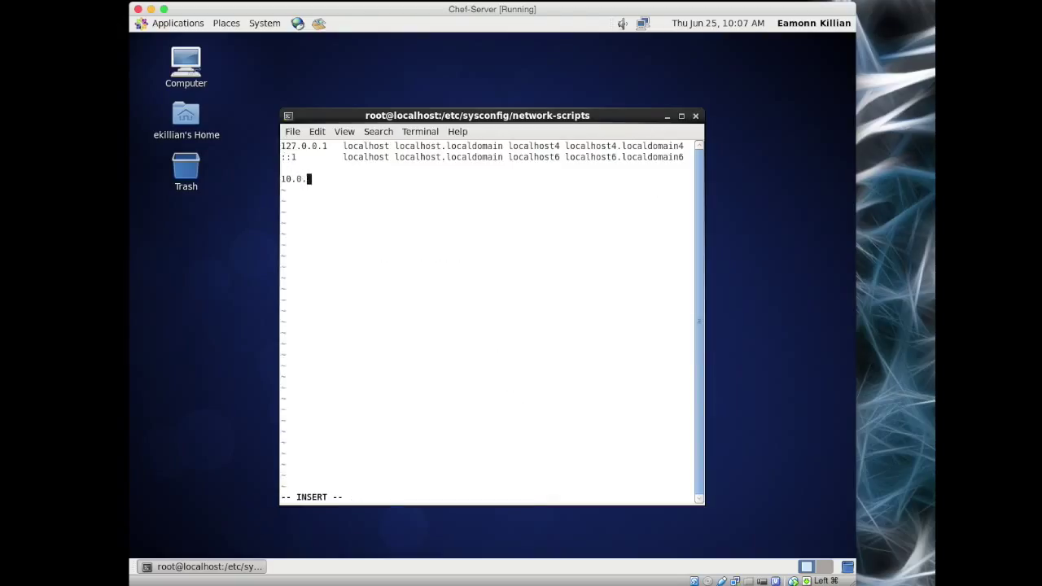
text(2.15chefworkstation)
key(Return)
key(Escape)
key(Up)
key(Right)
key(Right)
key(Right)
key(Right)
key(Right)
key(Right)
key(Right)
key(Right)
key(Right)
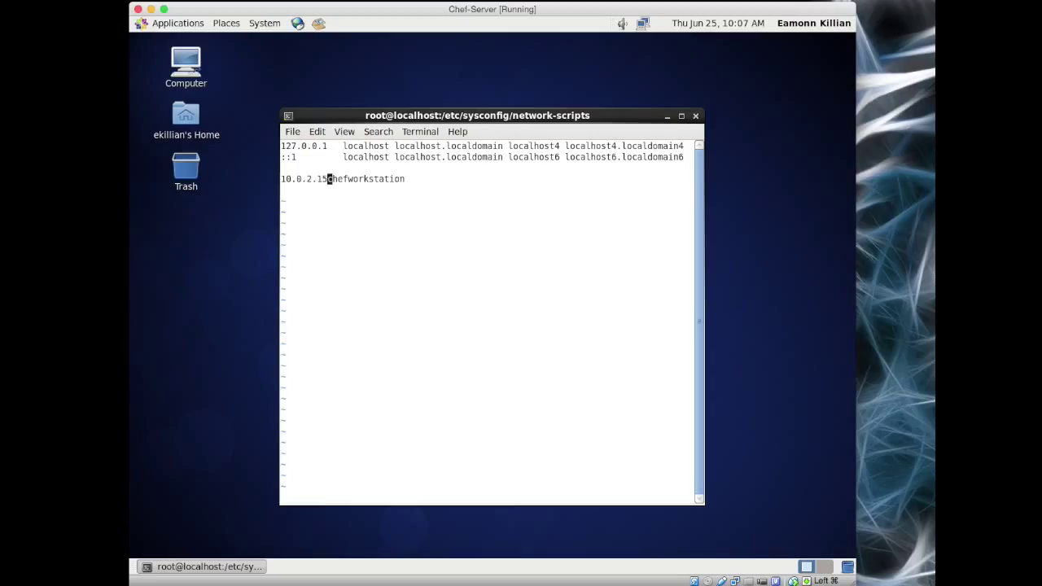
key(i)
key(Tab)
key(Escape)
Step: Add the hosts entry '10.0.2.16 chefserver.saasifyltd.com'
key(Down)
text(i10.0.2)
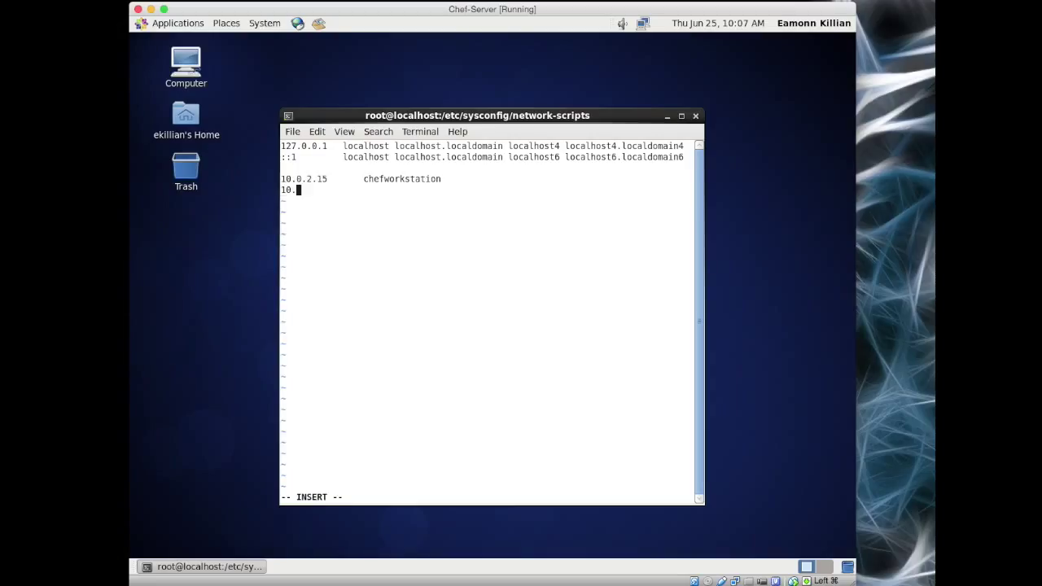
text(.16)
key(Tab)
text(chefw)
key(BackSpace)
text(server.)
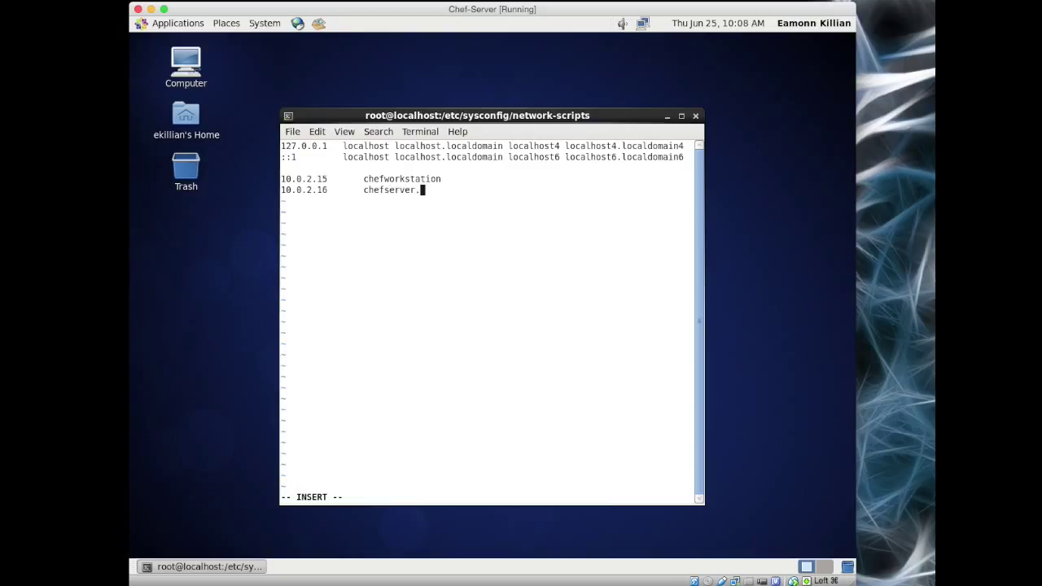
text(saasifyltd.com)
Step: Add the '10.0.2.17 chefnode' entry and save the hosts file with :wq
key(Return)
text(10.0.2.17)
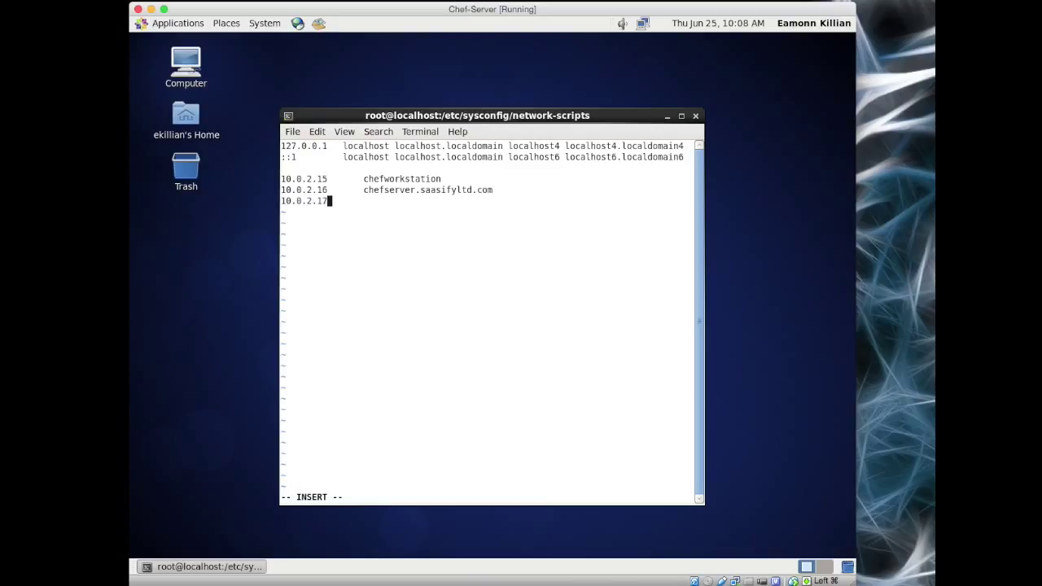
key(Tab)
text(chefnode)
key(Escape)
text(:wq!)
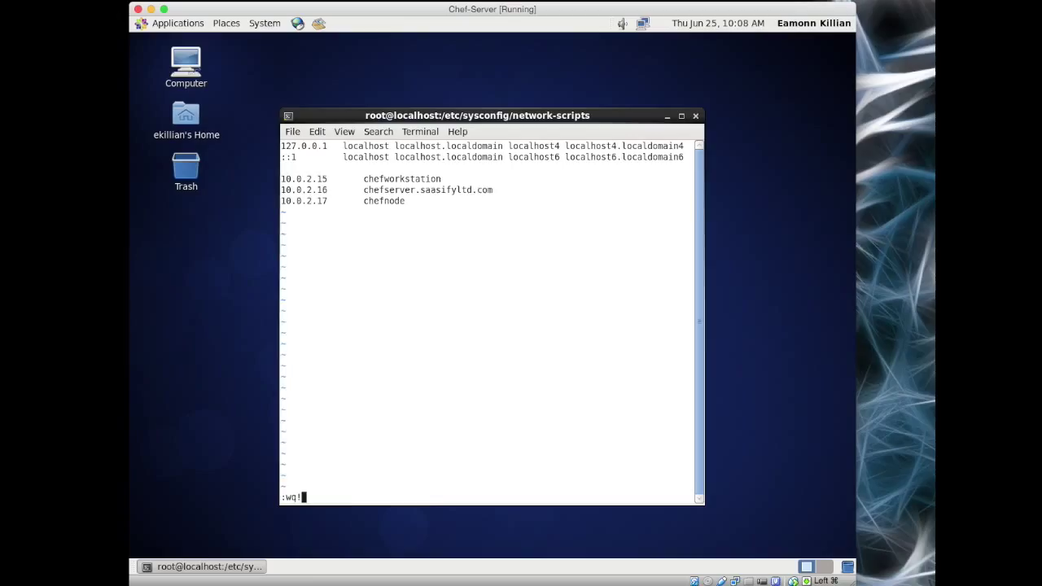
key(Return)
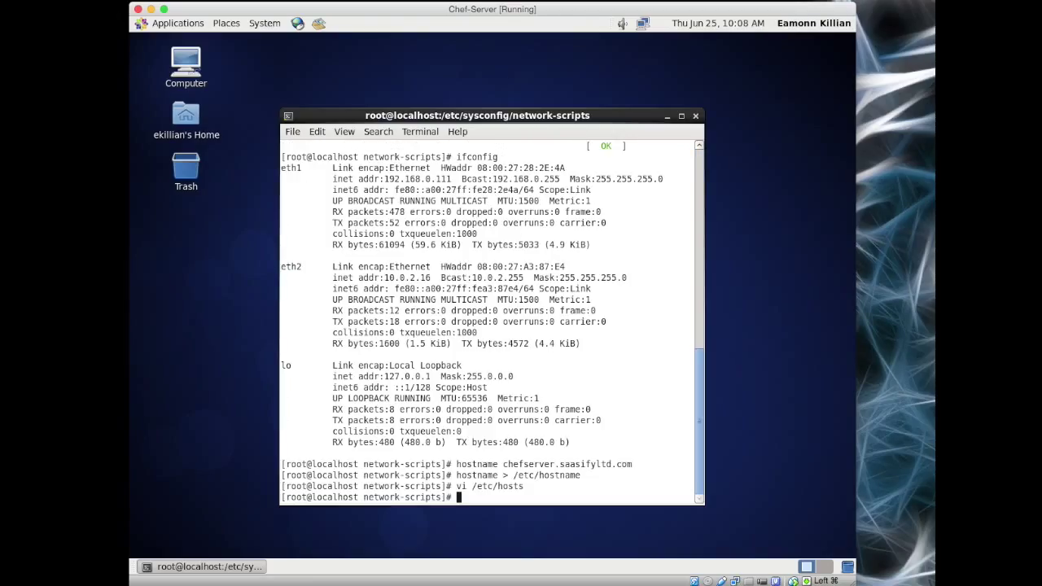
Step: Ping chefworkstation to confirm it is reachable, then stop the ping
text(ping chefworkstation)
key(Return)
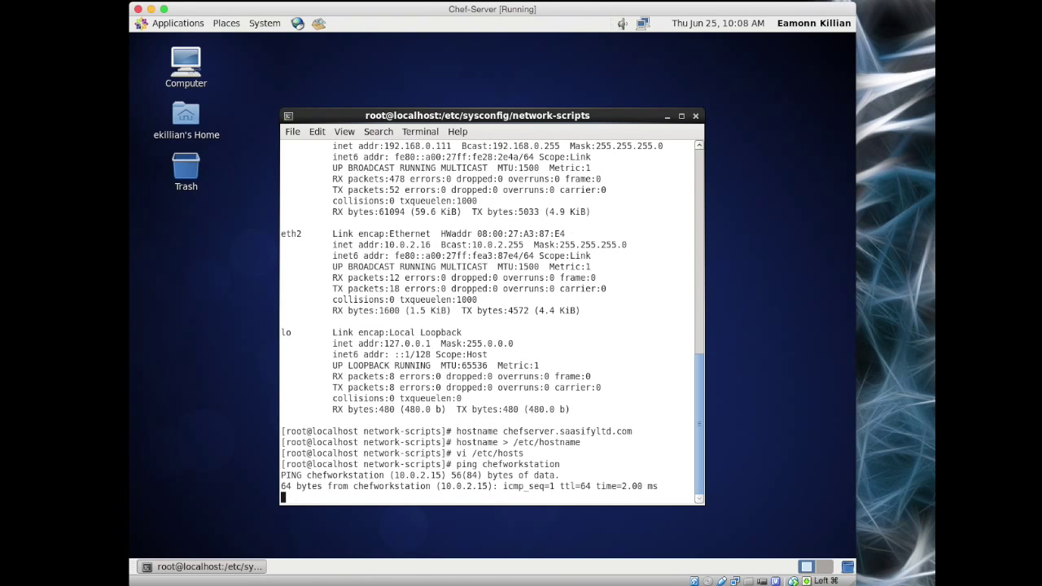
text(c)
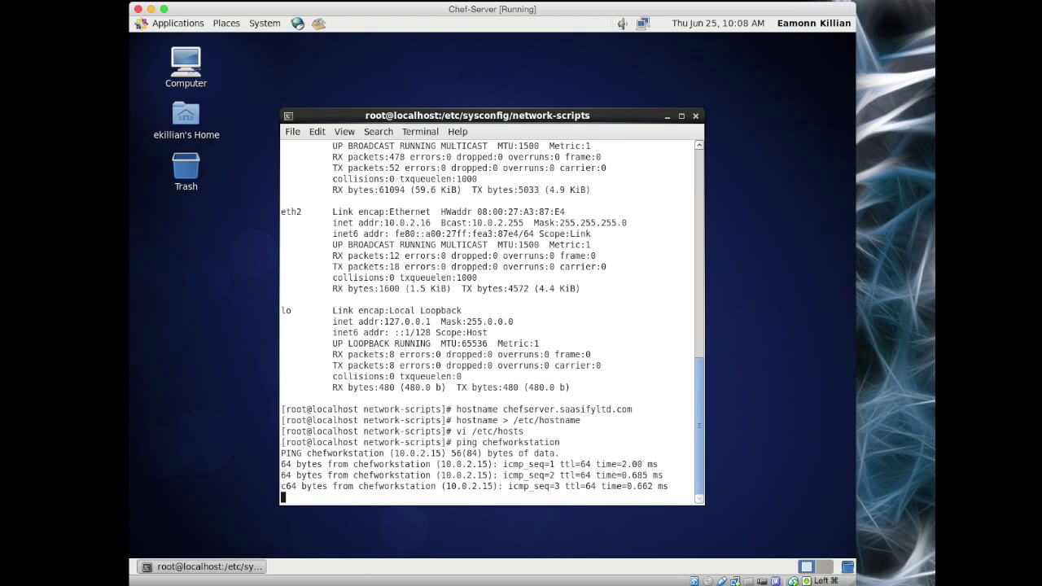
key(ctrl+c)
key(Return)
key(Return)
key(Return)
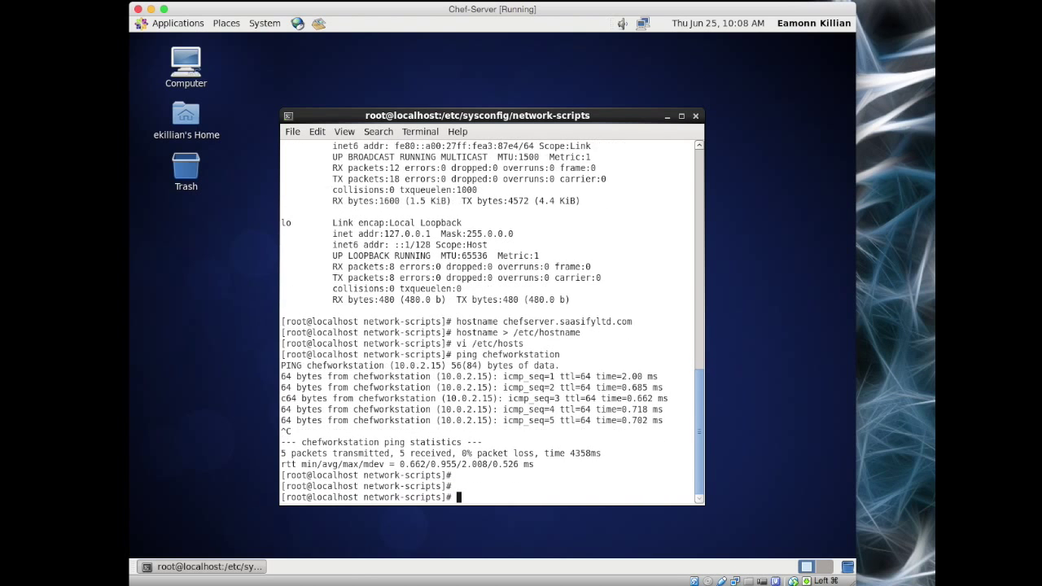
text(ping )
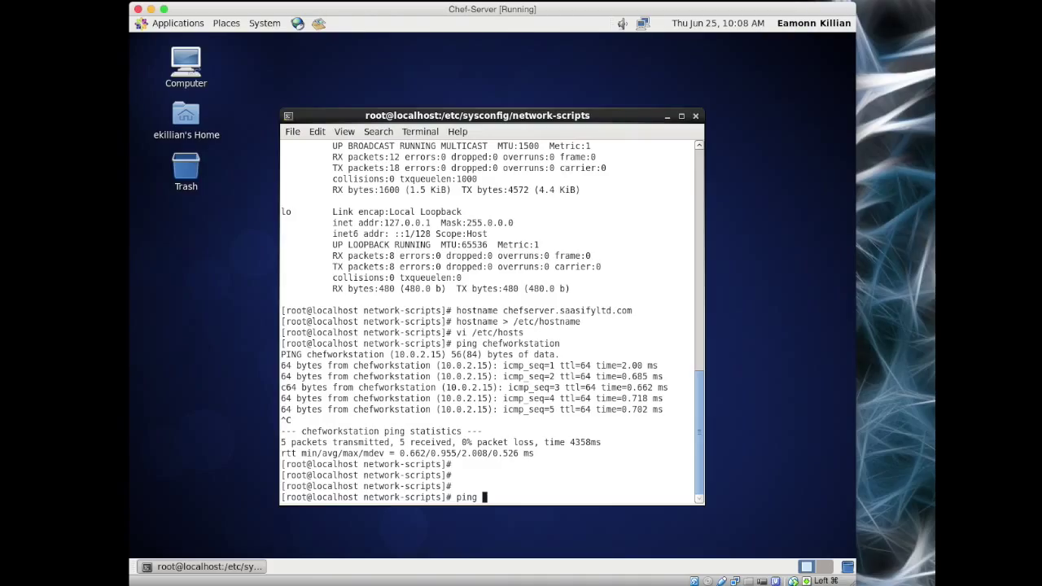
text(192)
key(BackSpace)
key(BackSpace)
key(BackSpace)
text(www.google.com)
key(Return)
key(ctrl+c)
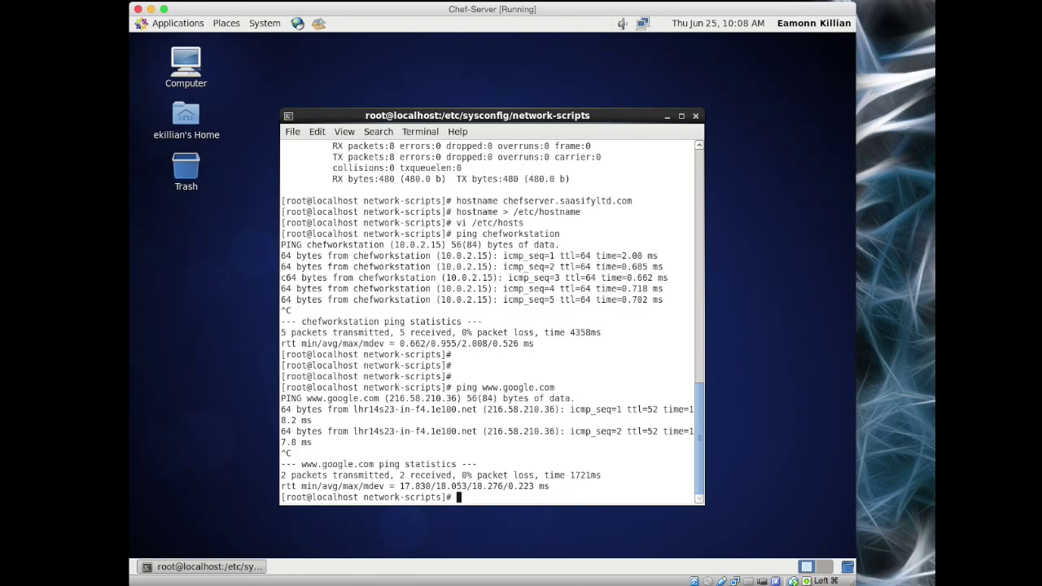
key(Return)
key(Return)
key(Return)
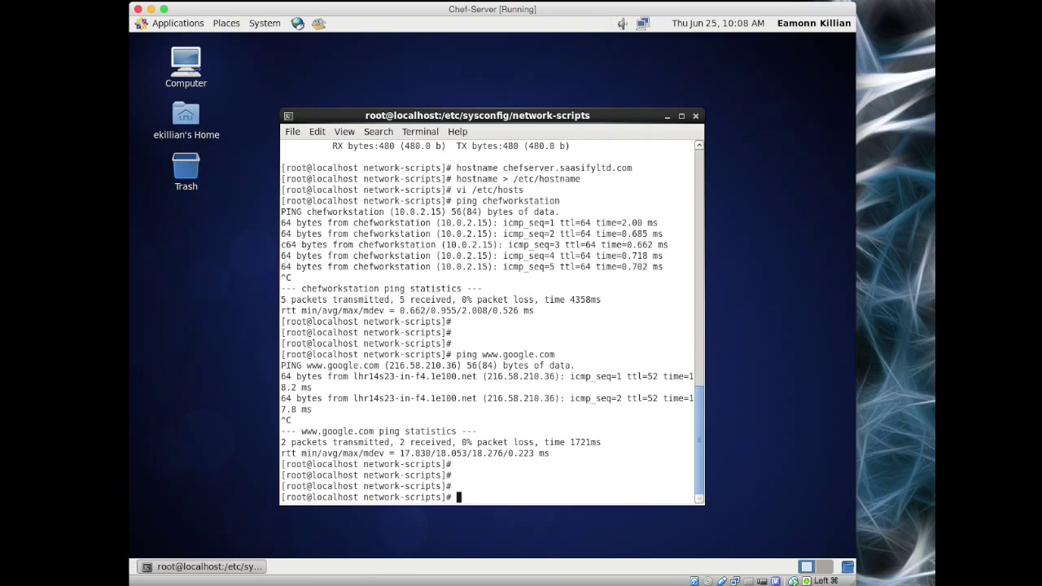
Step: Run ifconfig to confirm eth1 at 192.168.0.111 and eth2 at 10.0.2.16
text(ifconfig)
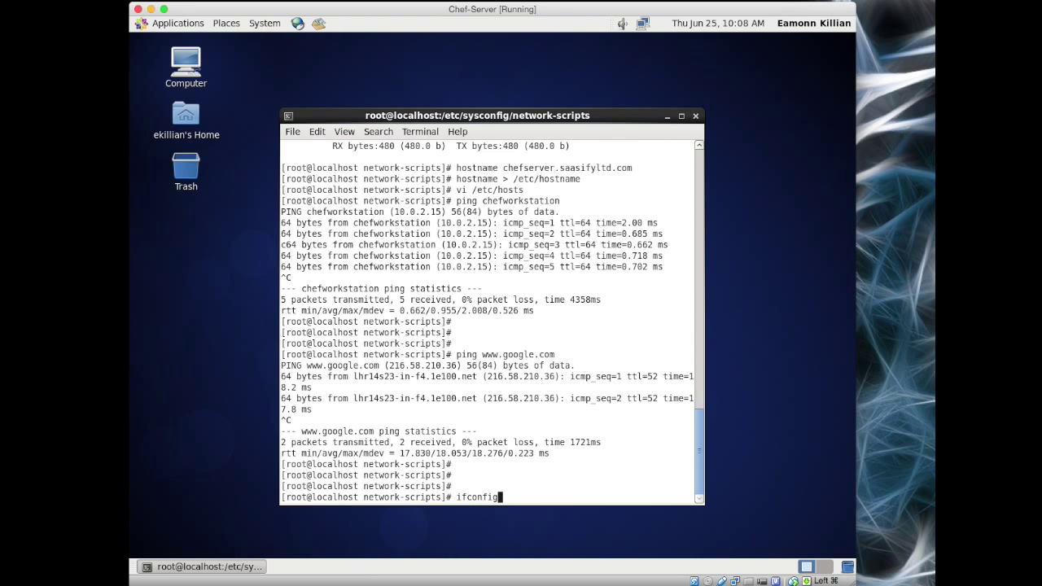
key(Return)
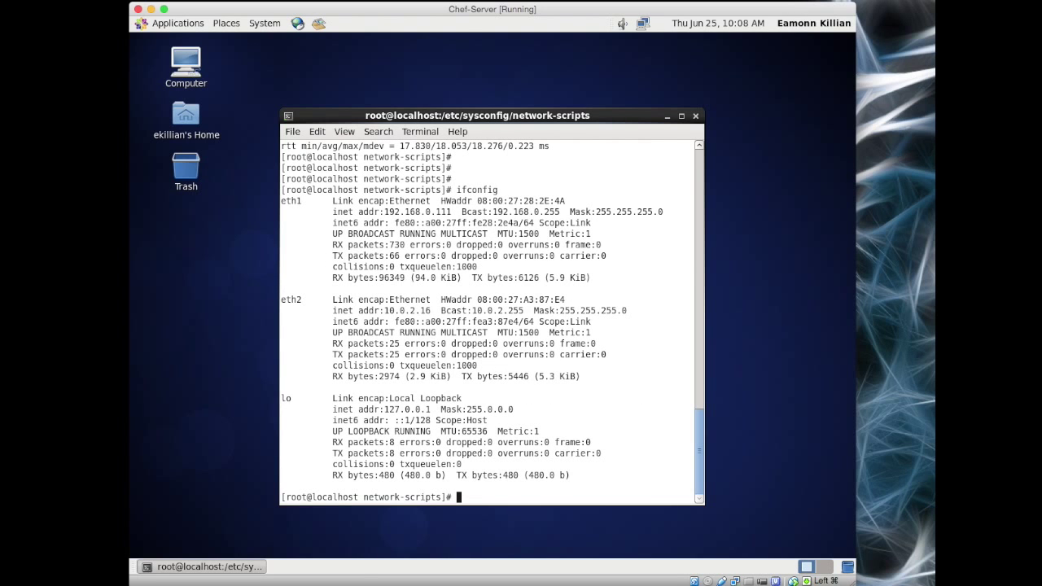
key(Return)
key(Return)
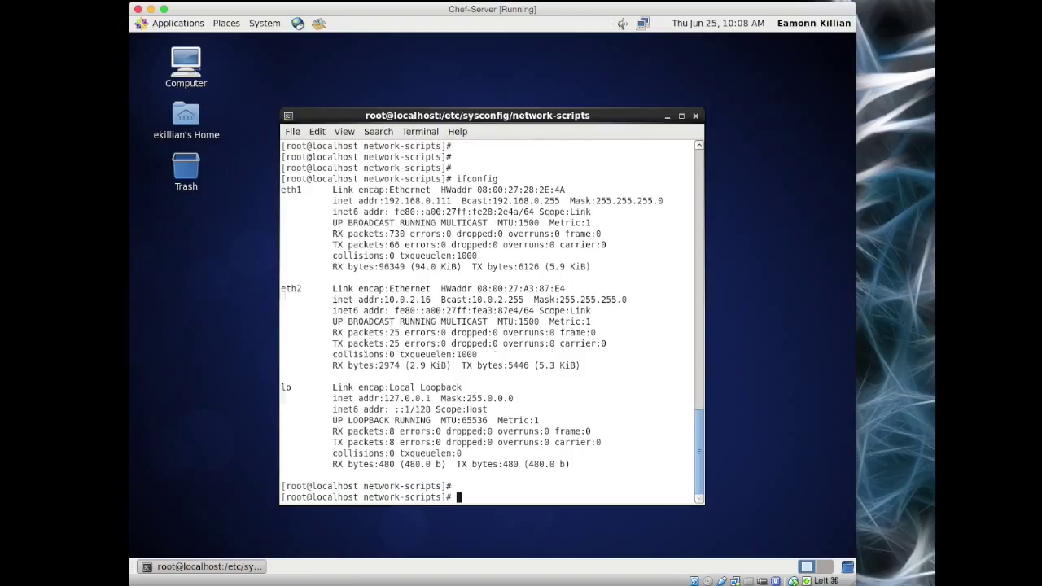
Step: Open /etc/udev/rules.d/70-persistent-net.rules in vi
text(vi /etc)
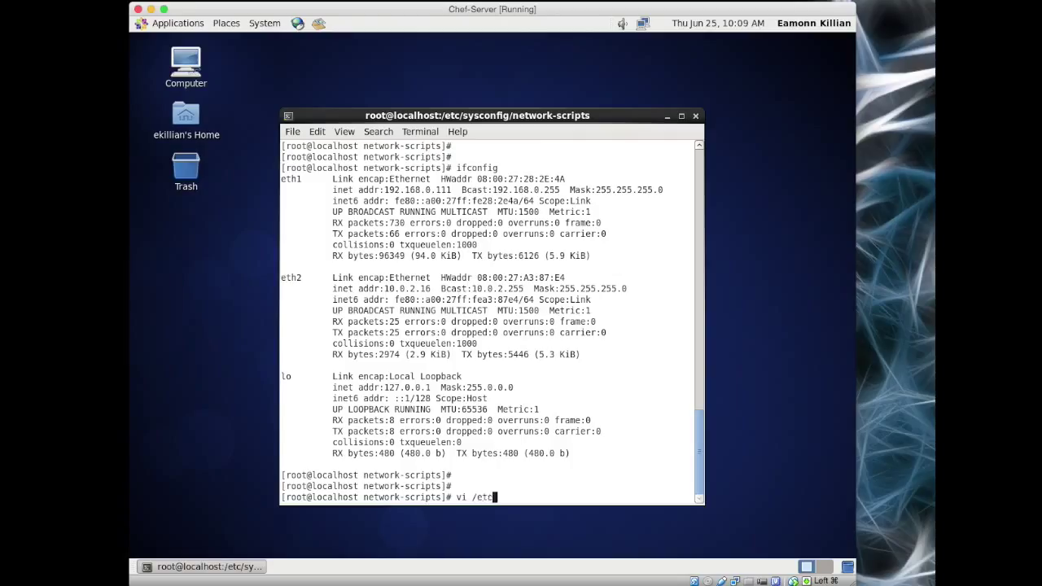
text(/udev/rules.d/70-pe)
key(Tab)
text(n)
key(Tab)
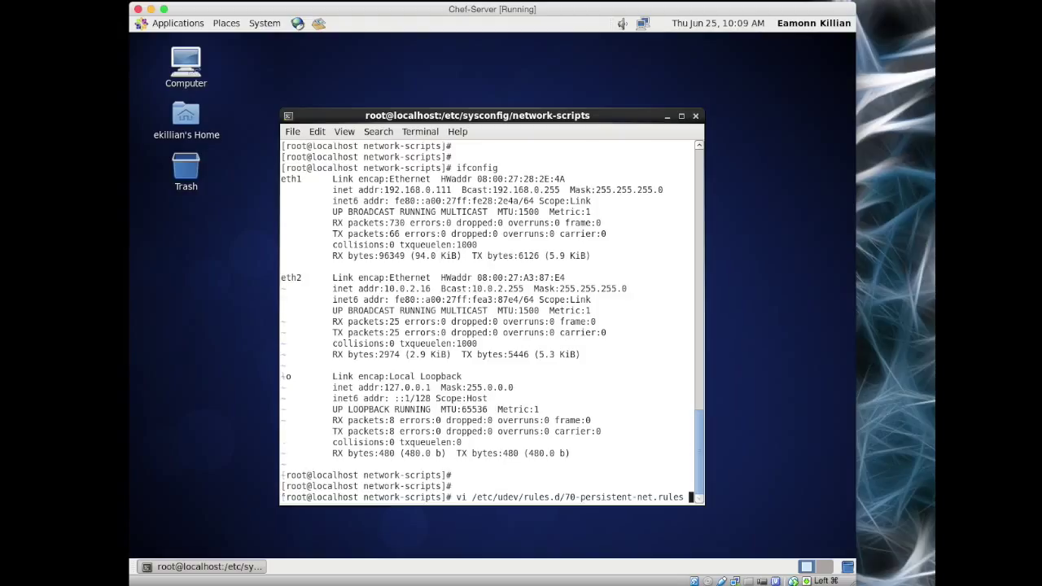
key(Return)
Step: Delete the old eth0 rule and its blank line from the rules file
key(Down)
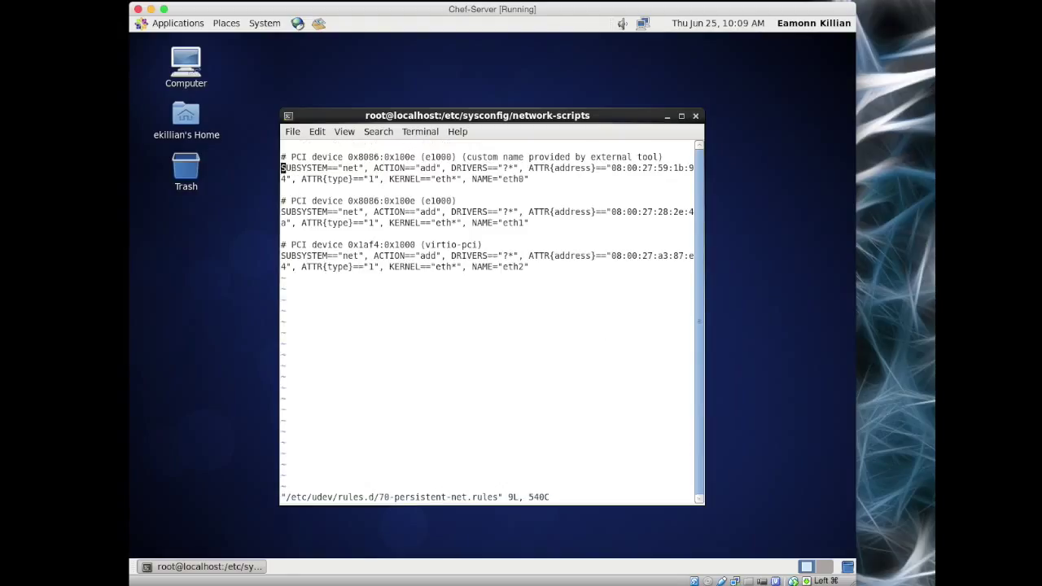
key(Down)
key(Down)
key(Up)
key(Up)
key(Down)
key(Down)
key(Down)
key(Down)
drag(704, 384, 826, 385)
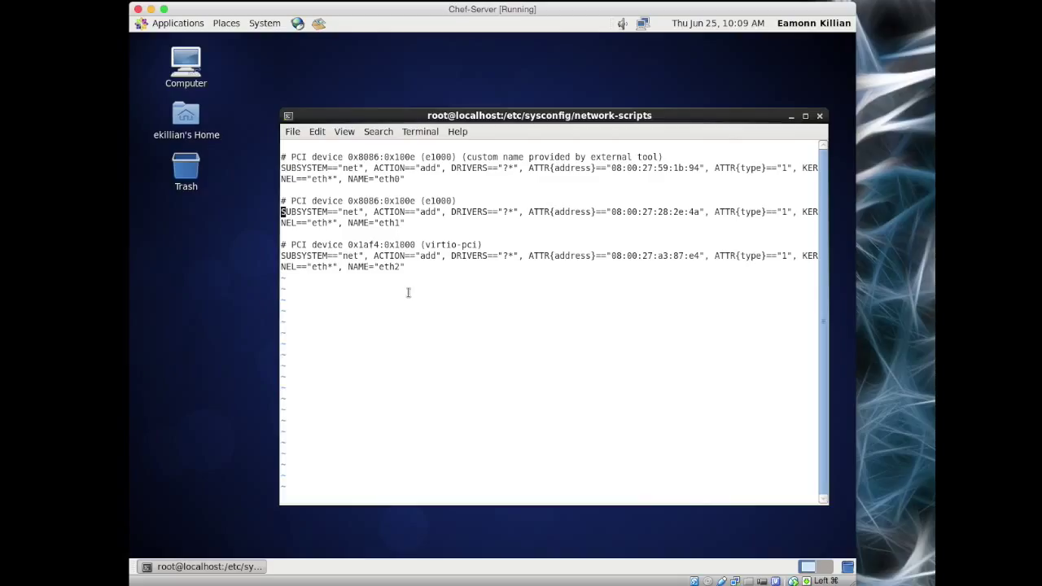
key(Up)
key(Up)
key(Up)
key(Up)
key(d)
key(d)
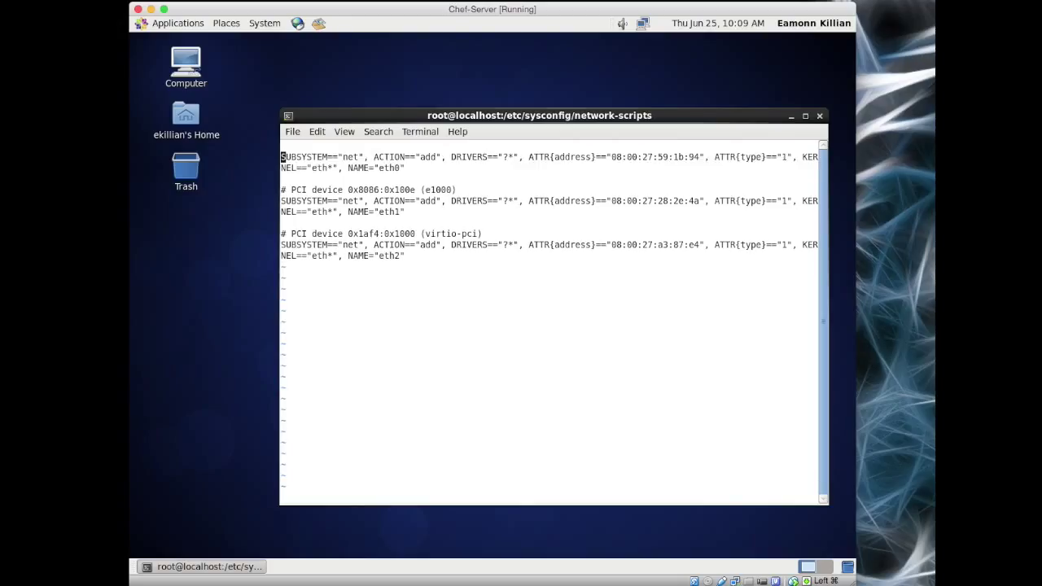
key(d)
key(d)
key(d)
key(d)
Step: Rename the remaining rules from eth1 to eth0 and eth2 to eth1, then switch to VirtualBox Manager
key(Down)
key(Right)
key(Right)
key(Right)
key(Right)
key(Right)
key(Right)
key(Right)
key(Right)
key(Right)
key(Right)
key(Right)
key(Right)
key(Right)
key(Right)
key(Right)
key(Right)
key(Right)
key(Right)
key(Right)
key(Right)
key(Right)
key(Right)
key(Right)
key(Right)
key(Right)
key(Right)
key(Right)
key(Right)
key(Right)
key(Right)
key(Right)
key(Right)
key(Right)
key(Right)
key(Right)
key(Right)
key(Right)
key(Right)
key(Right)
key(Right)
key(Right)
key(Right)
key(Right)
key(Right)
key(Right)
key(Right)
key(Right)
key(Right)
key(Right)
key(Right)
key(Right)
key(Right)
key(Right)
key(Right)
key(Right)
key(Right)
key(Right)
key(Right)
key(Right)
key(Right)
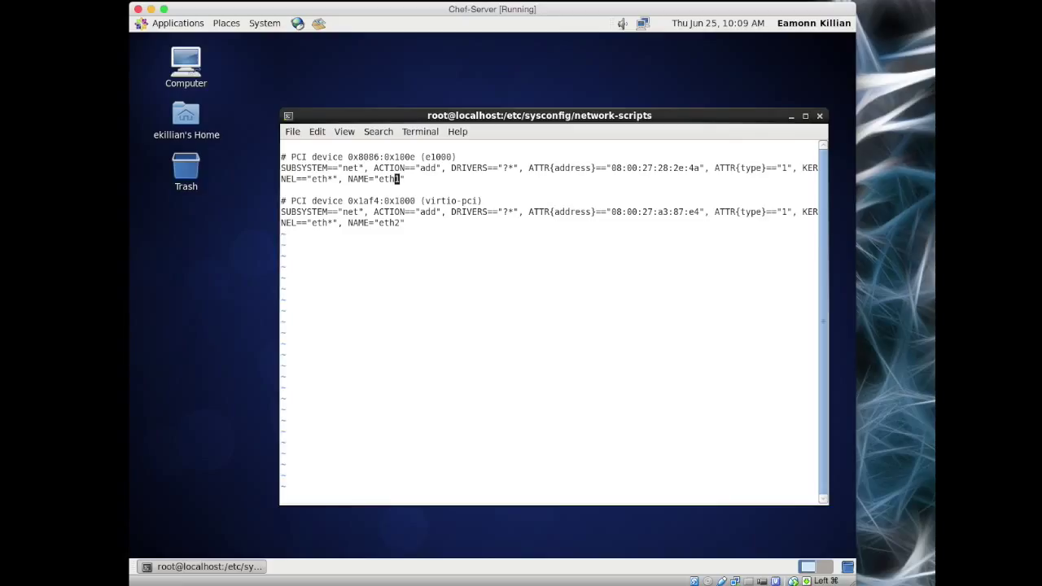
text(i0)
key(Delete)
key(Escape)
key(Down)
key(Down)
key(Down)
text(i1)
key(Delete)
key(Escape)
key(super+Tab)
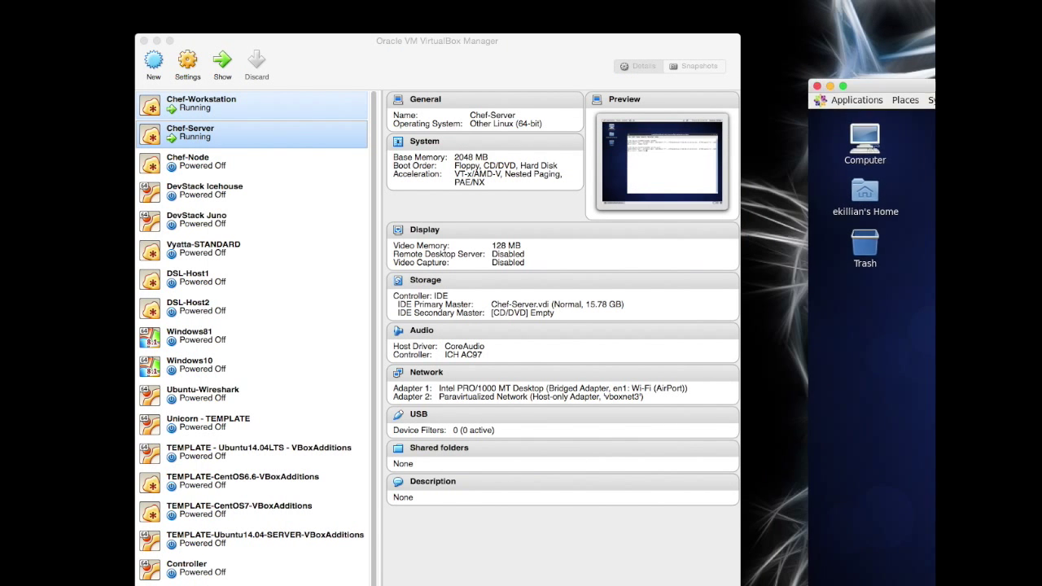
Step: Confirm Chef-Server's Adapter 2 is host-only on vboxnet3 with MAC 080027A387E4, then return to the guest console
click(428, 374)
click(329, 385)
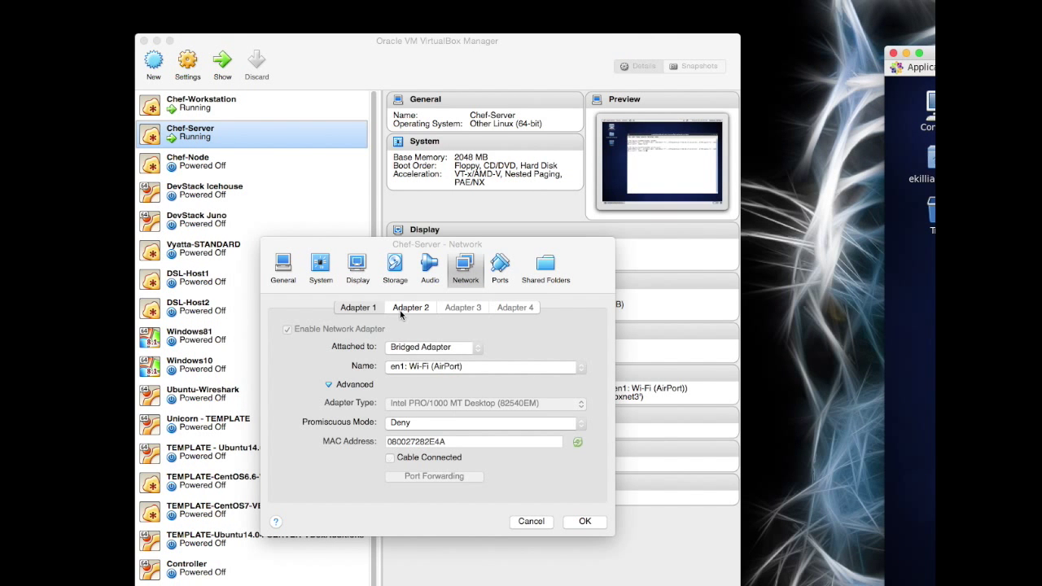
click(411, 308)
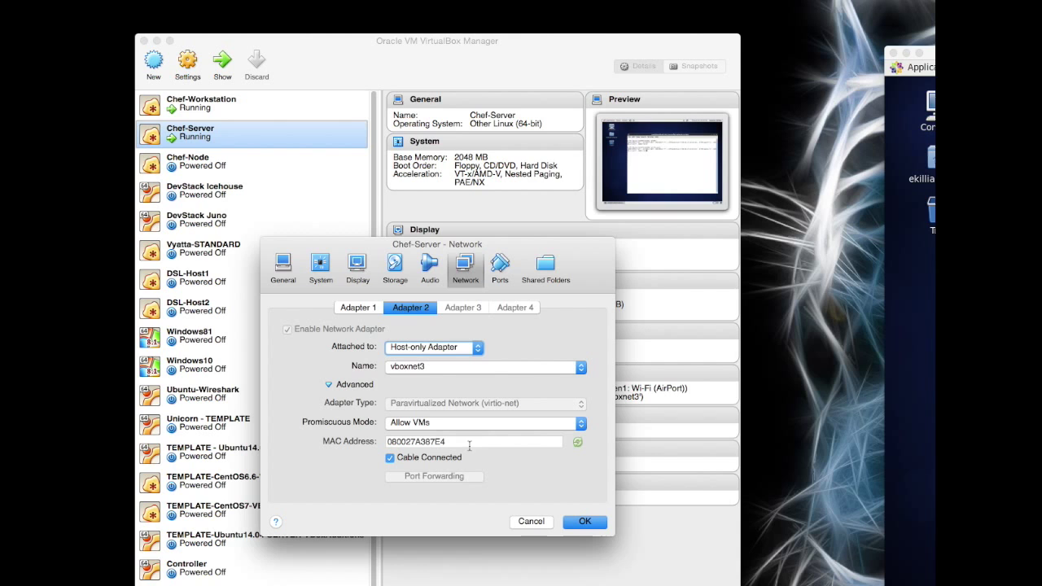
click(439, 456)
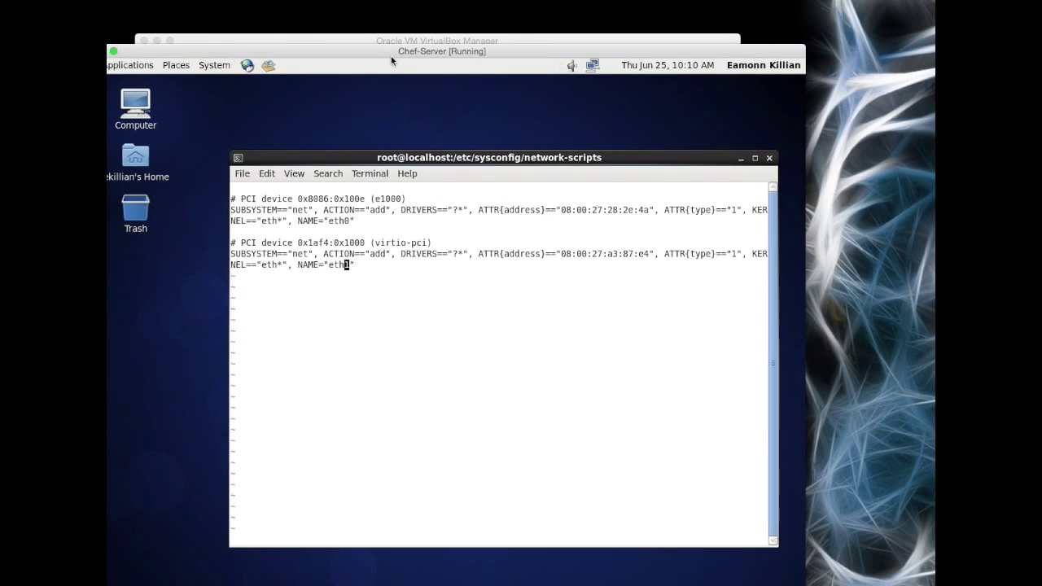
drag(390, 61, 463, 53)
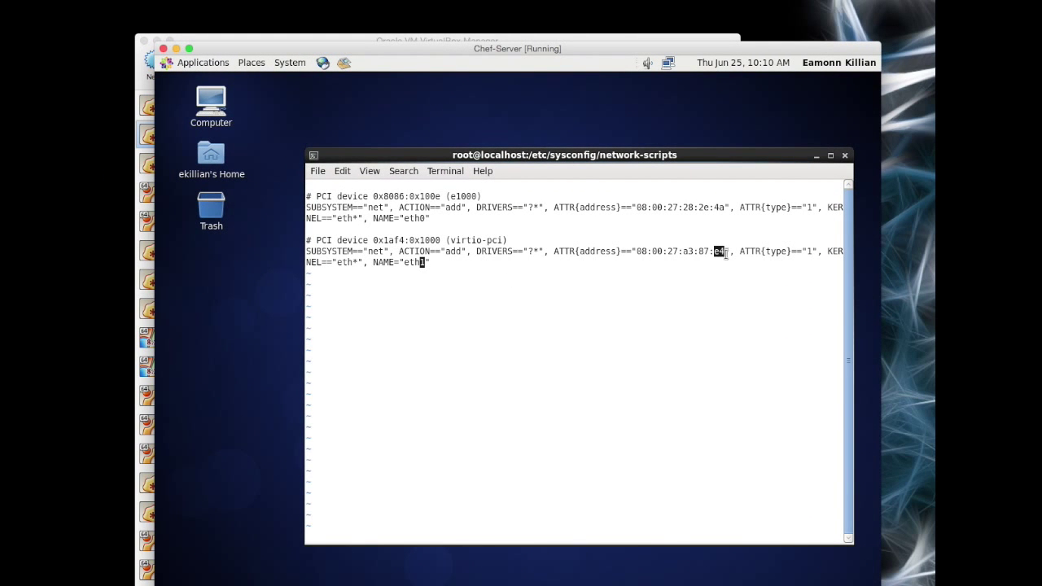
Step: Save 70-persistent-net.rules with :wq and run 'reboot' in the guest
text(:wq)
key(Return)
text(reboot)
key(Return)
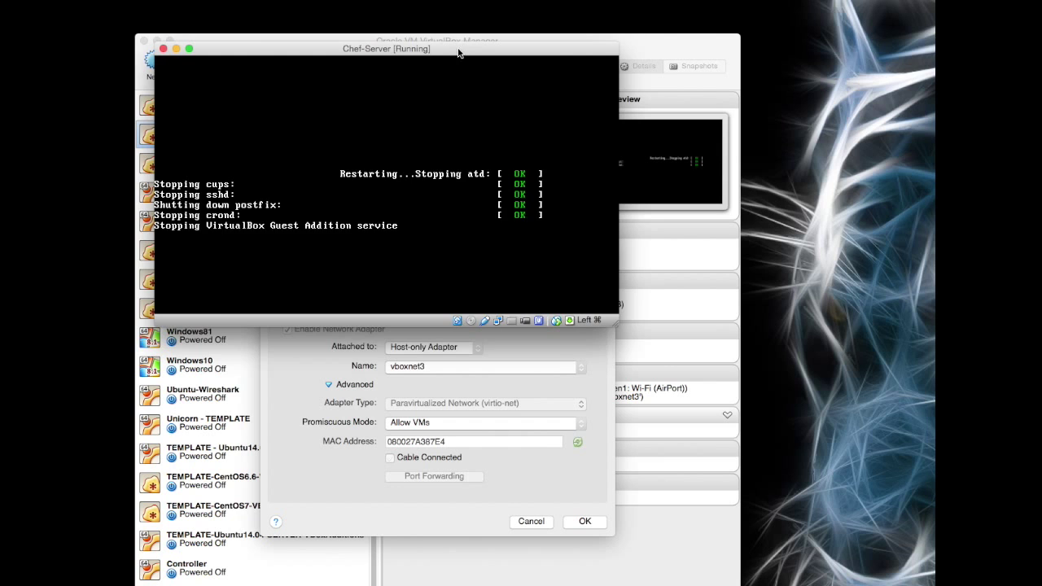
drag(463, 42, 444, 18)
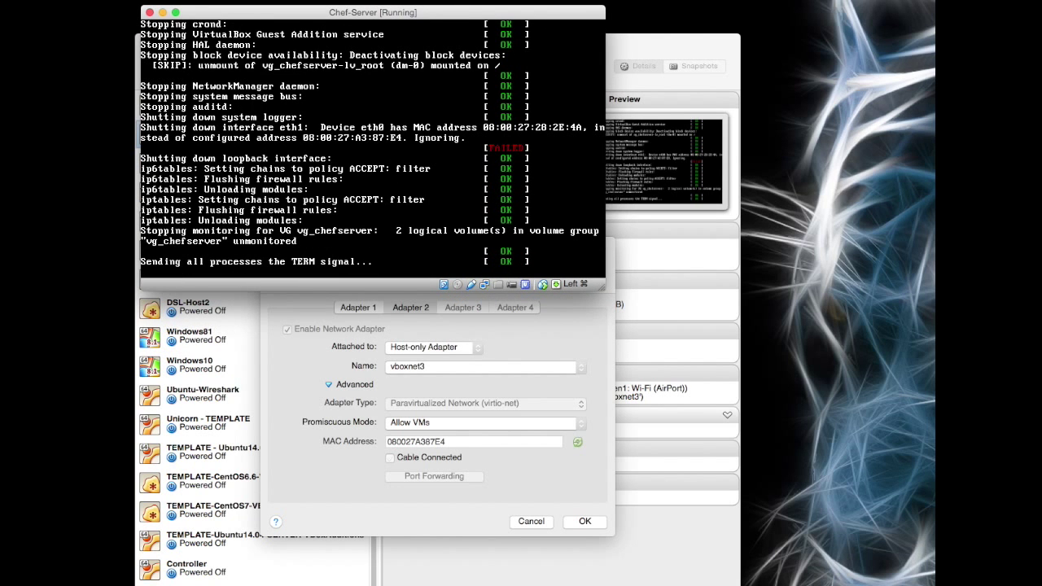
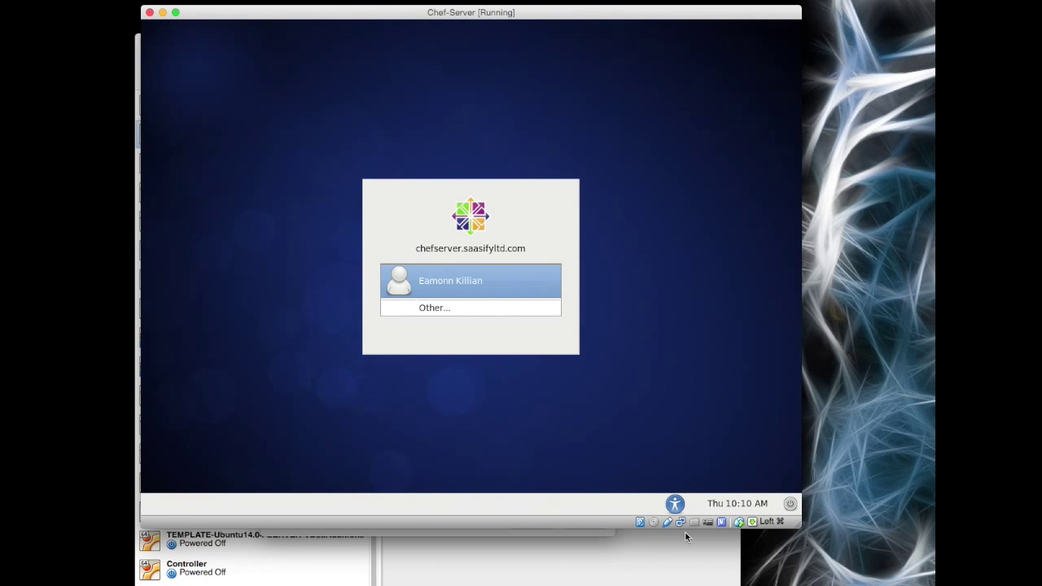
Step: Log in to the Chef-Server CentOS desktop with the user account's password
click(456, 284)
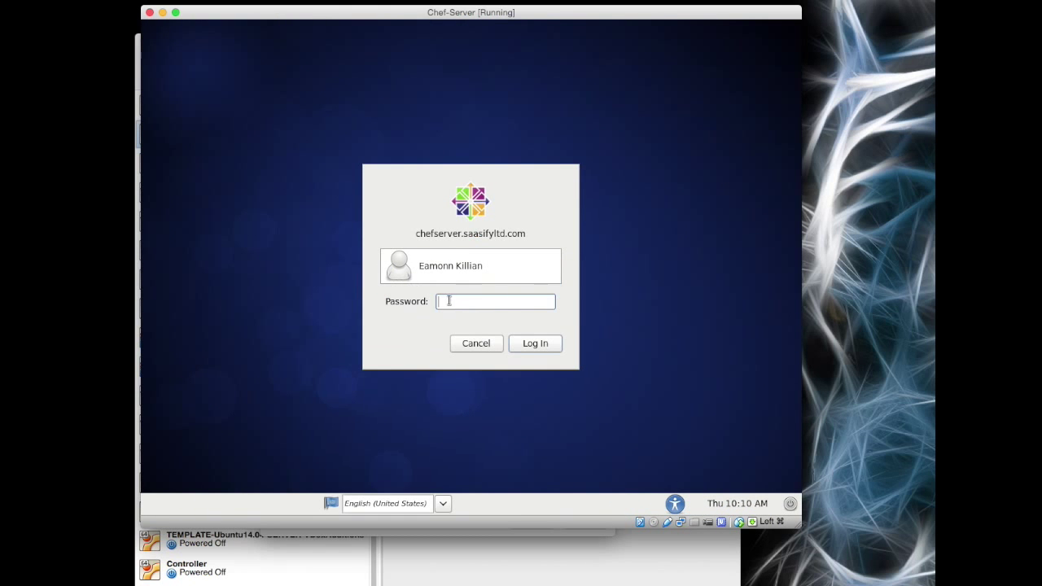
text(••••••)
key(Return)
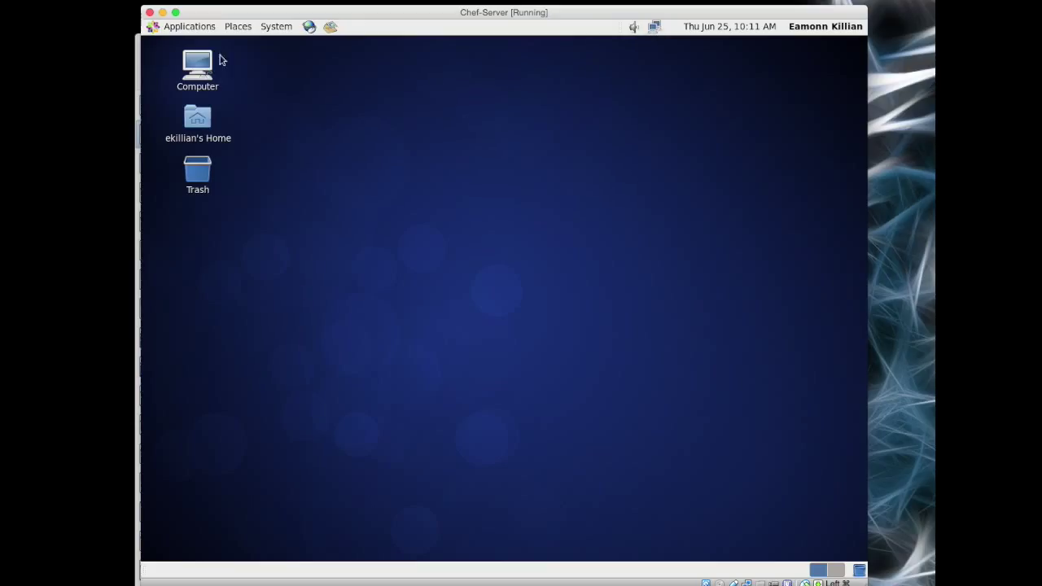
Step: Open a Terminal from Applications > System Tools
click(183, 27)
mouse_move(186, 66)
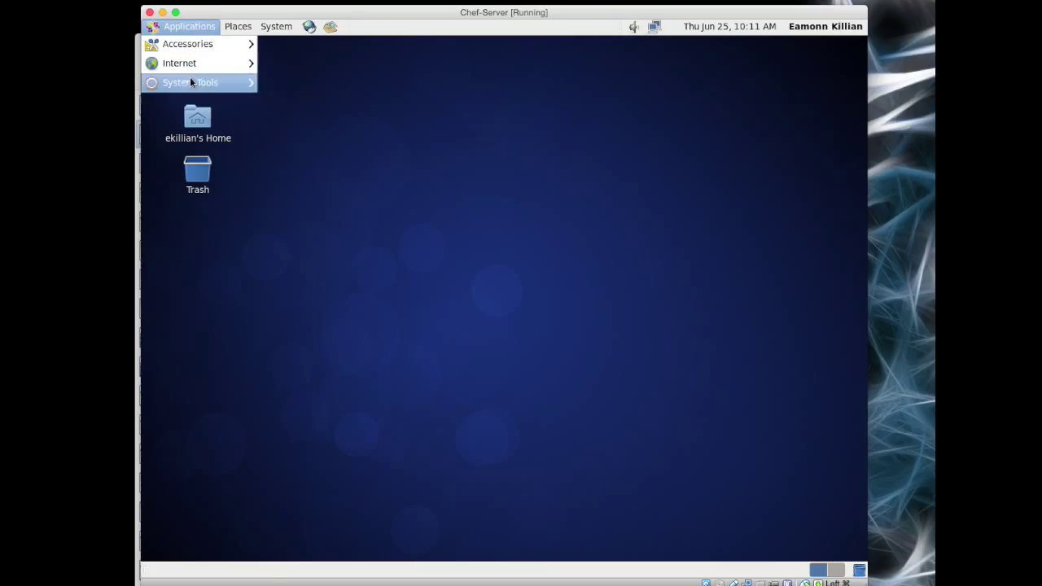
click(293, 82)
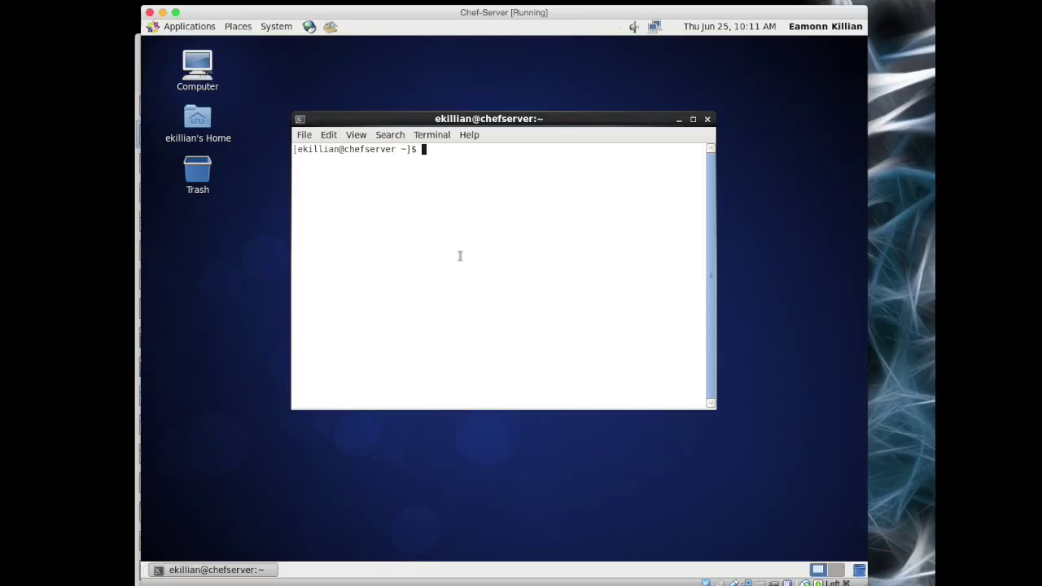
Step: Check Chef-Server's hostname and its 10.0.2.16 address with hostname and ifconfig
text(hostname)
key(Return)
text(ifconfig)
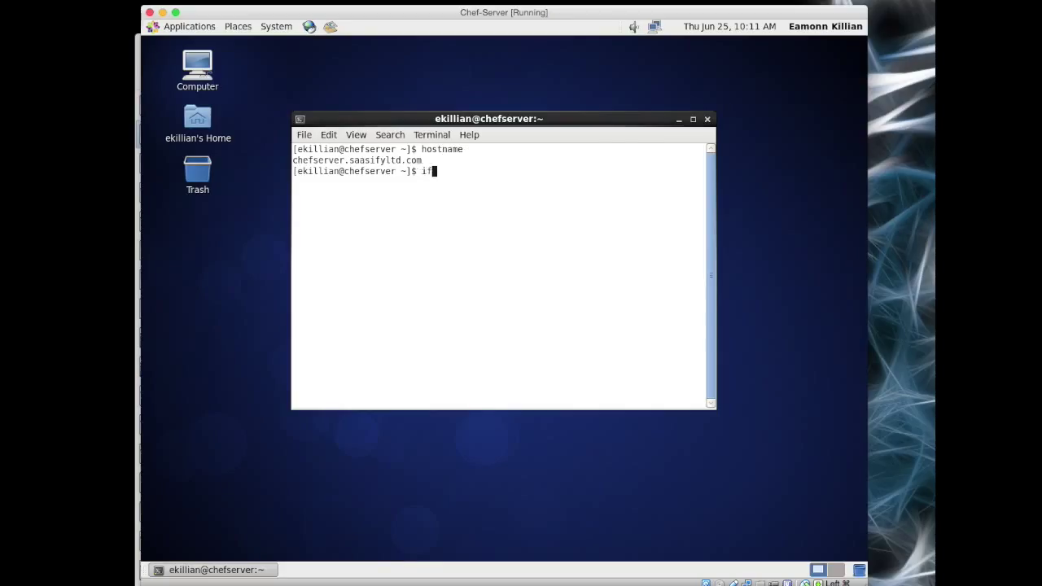
key(Return)
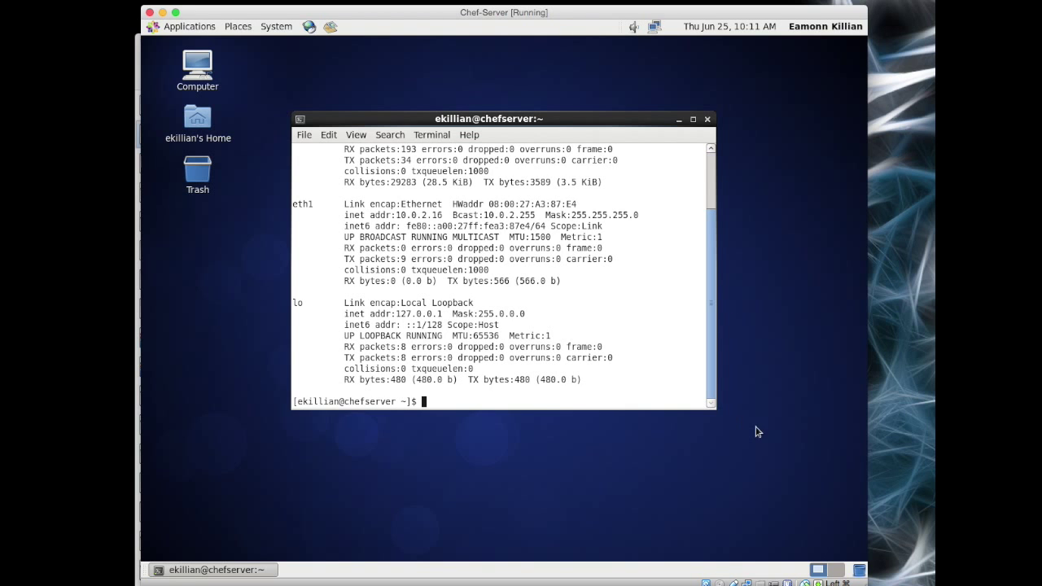
drag(715, 407, 770, 503)
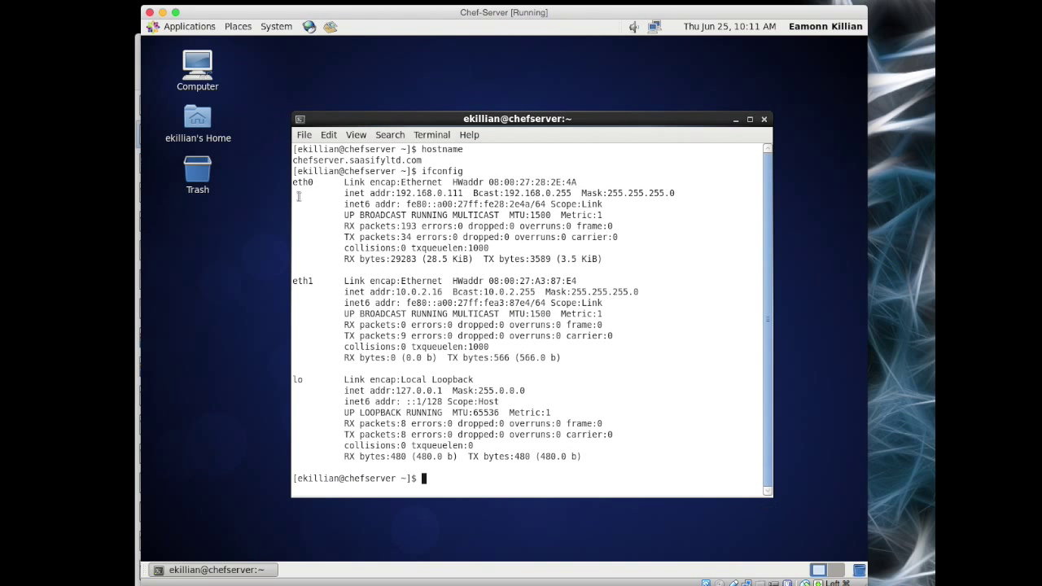
Step: Ping chefworkstation (10.0.2.15) from Chef-Server, then switch to the Chef-Workstation VM
text(ping chefworkstation)
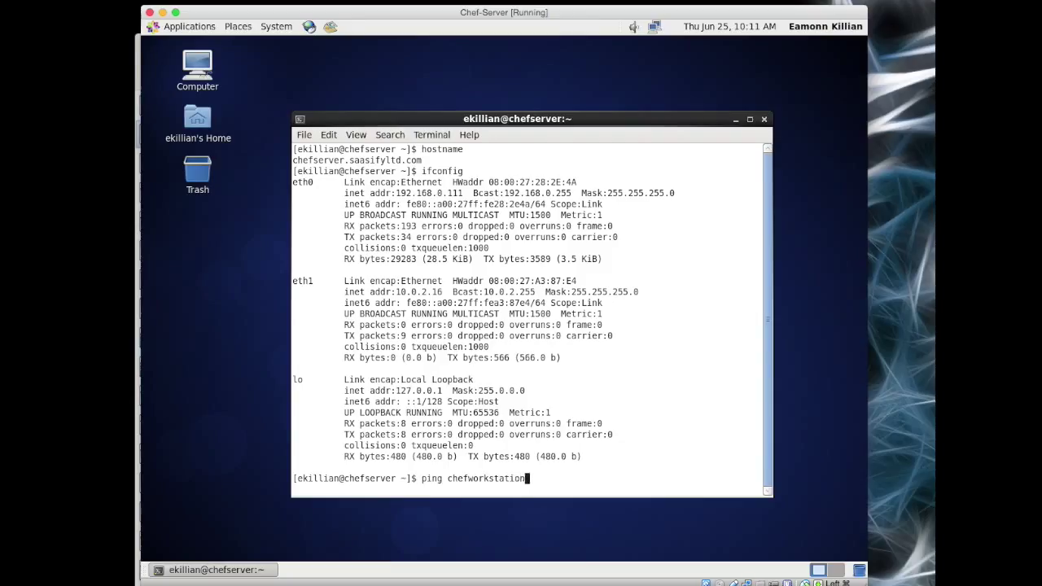
key(Return)
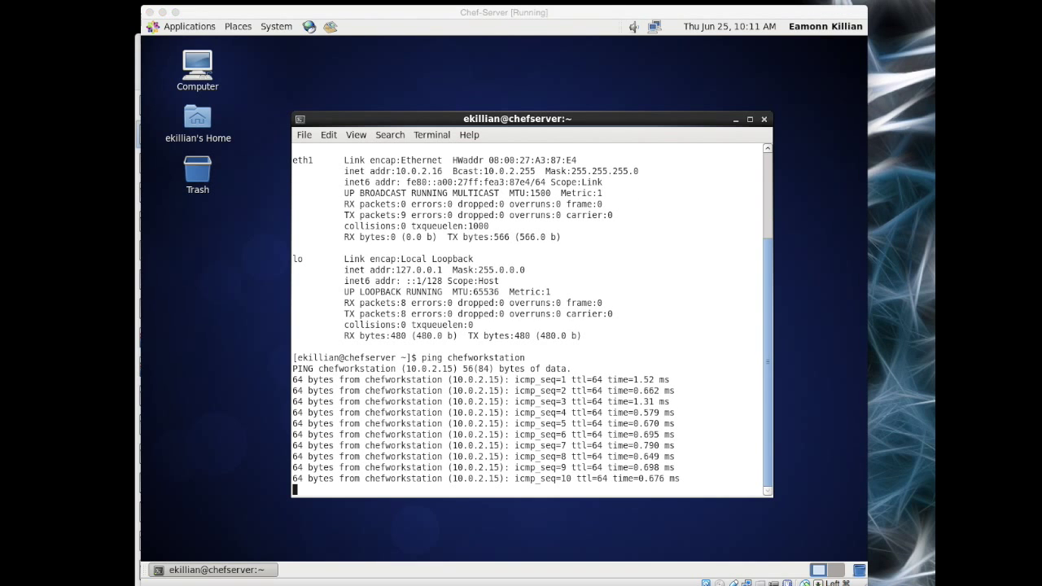
key(super+grave)
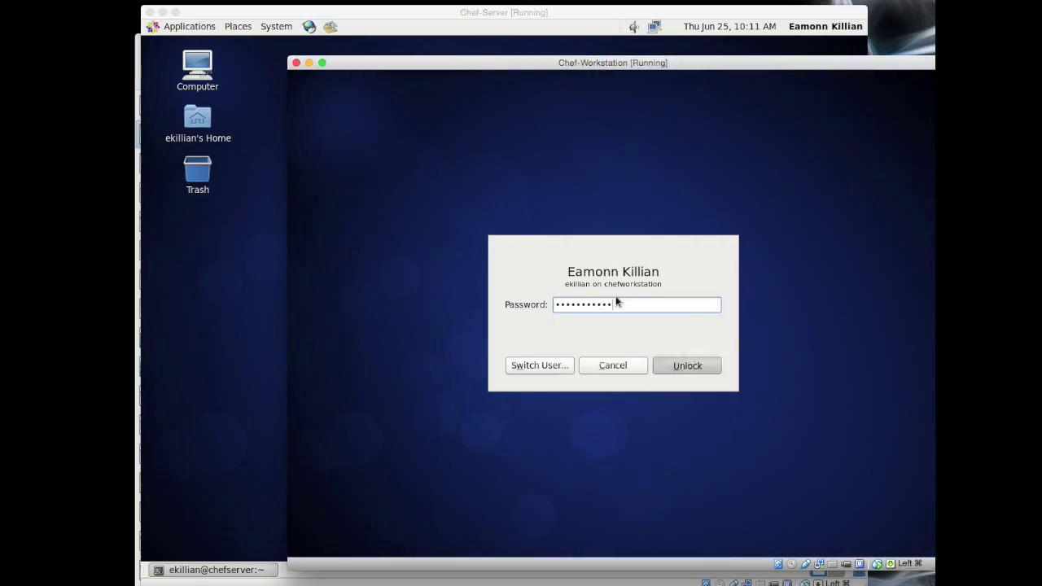
Step: Unlock Chef-Workstation and ping chefserver at 10.0.2.16
key(Return)
text(ping )
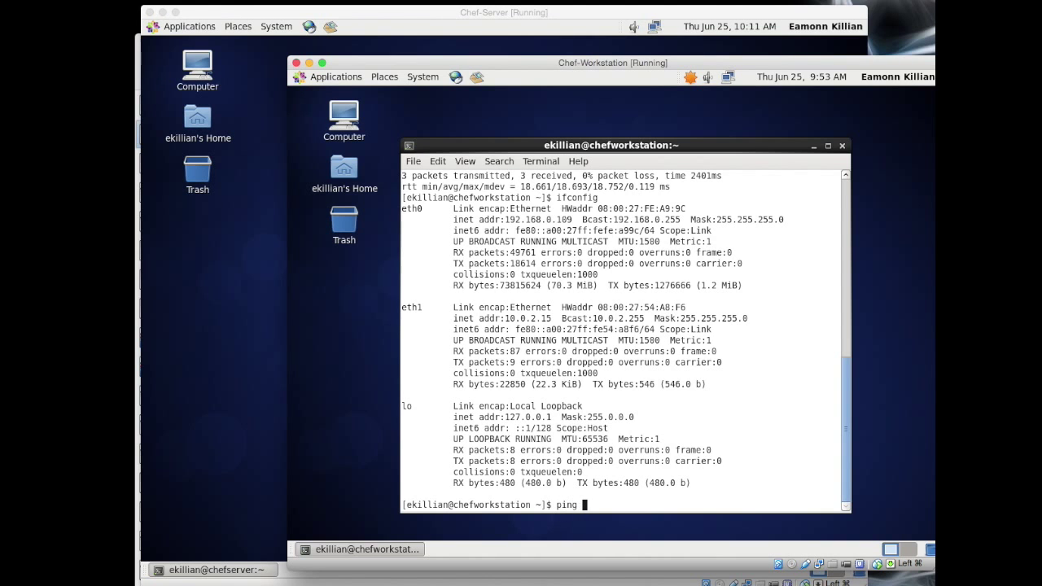
text(chefserver)
key(Return)
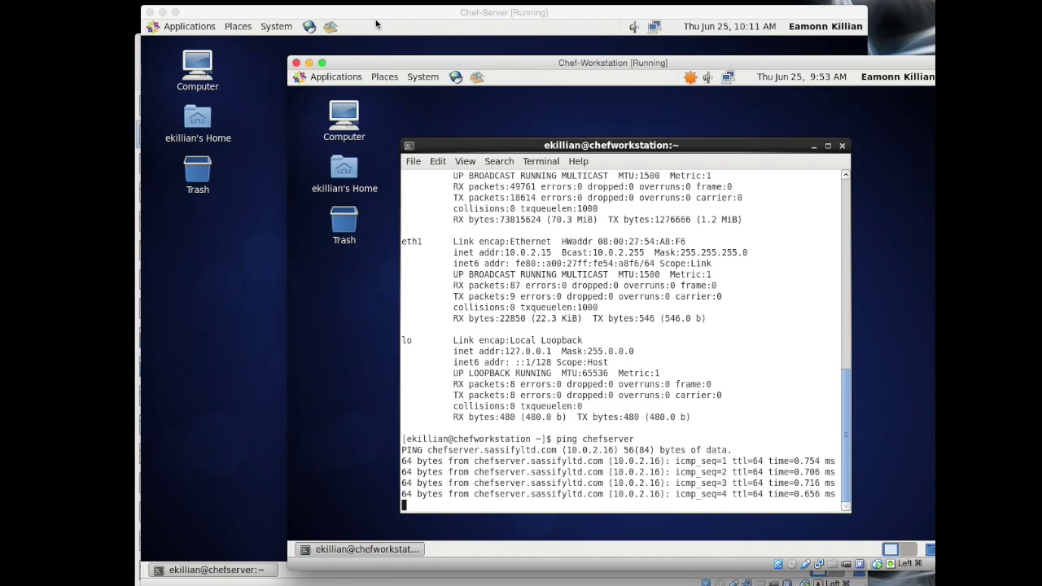
Step: Stop the pings on both Chef-Workstation and Chef-Server with Ctrl+C
drag(395, 65, 583, 18)
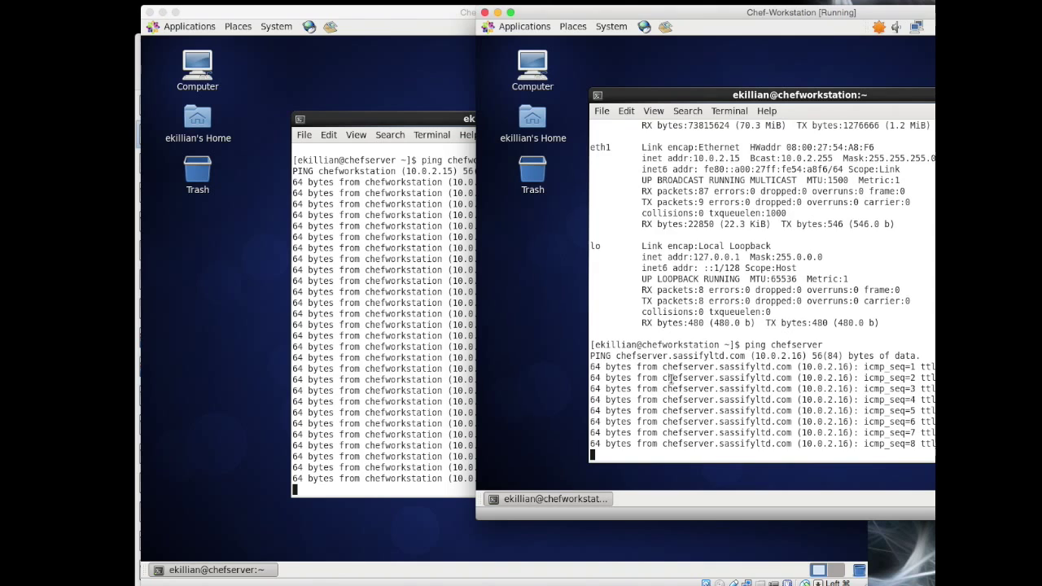
key(ctrl+c)
click(355, 373)
key(ctrl+c)
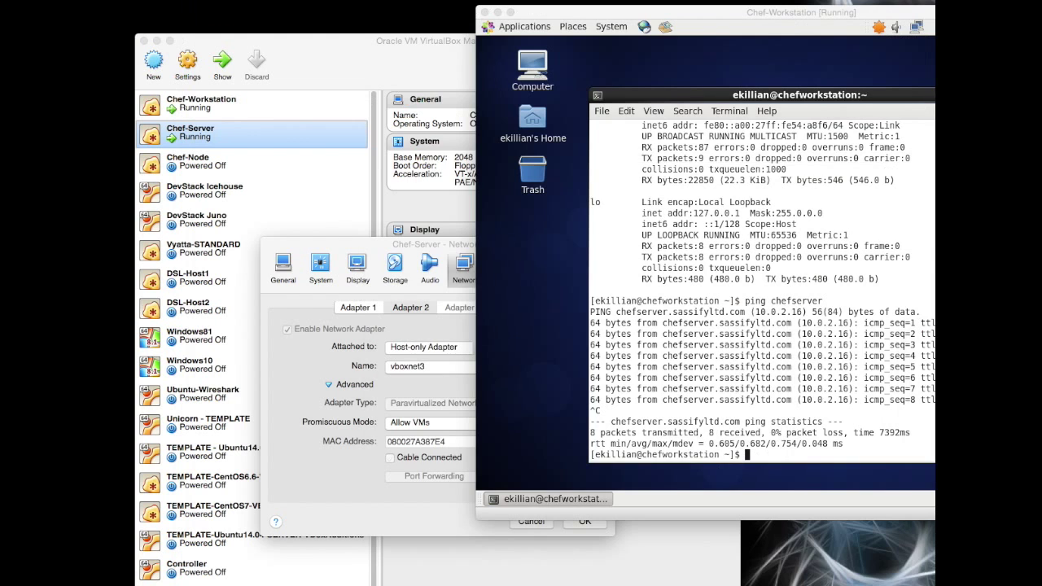
Step: Enable Chef-Node's Adapter 2 as a Host-only Adapter on vboxnet3
key(super+h)
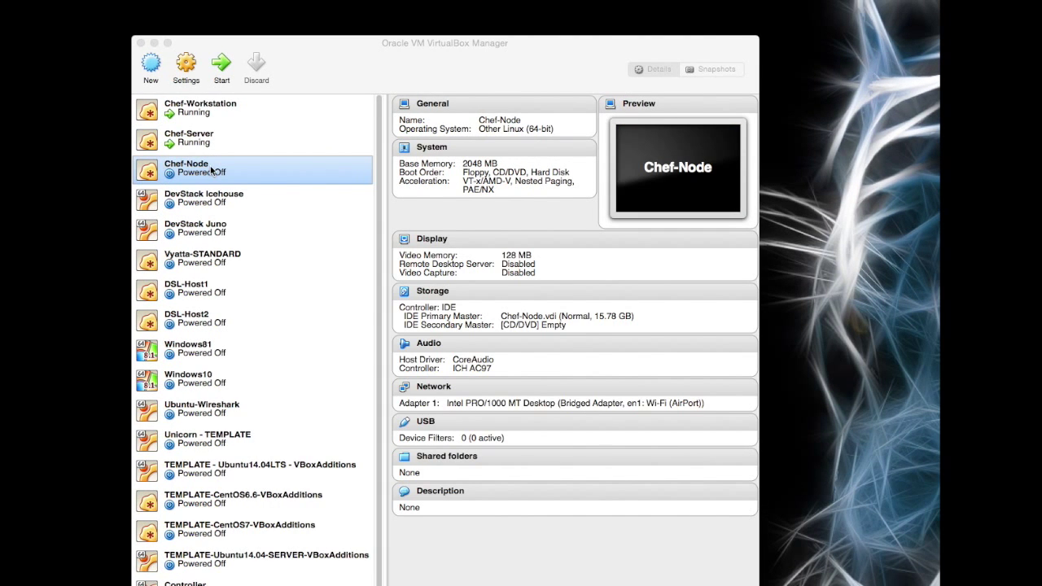
click(213, 171)
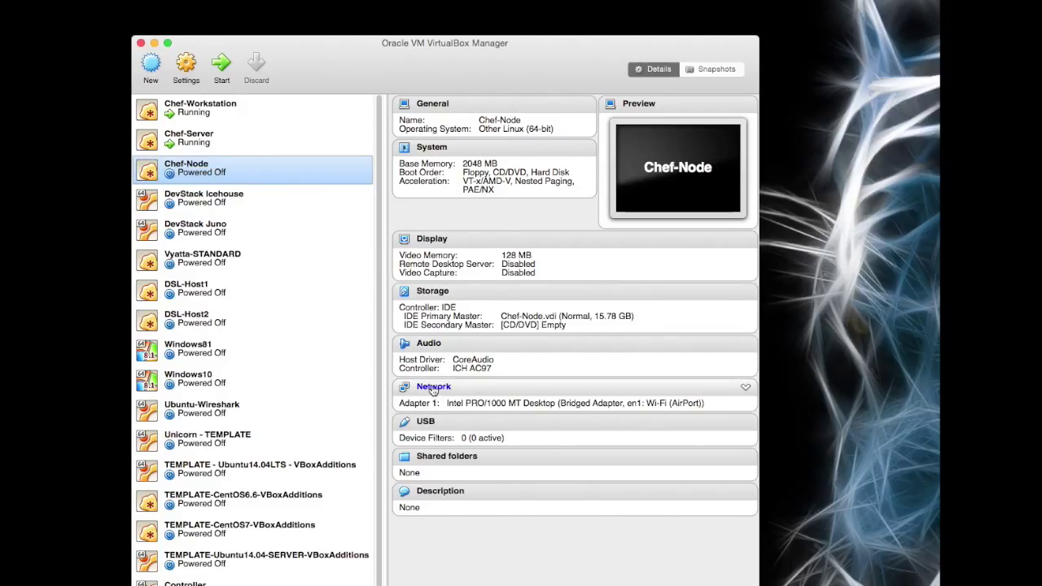
key(super+s)
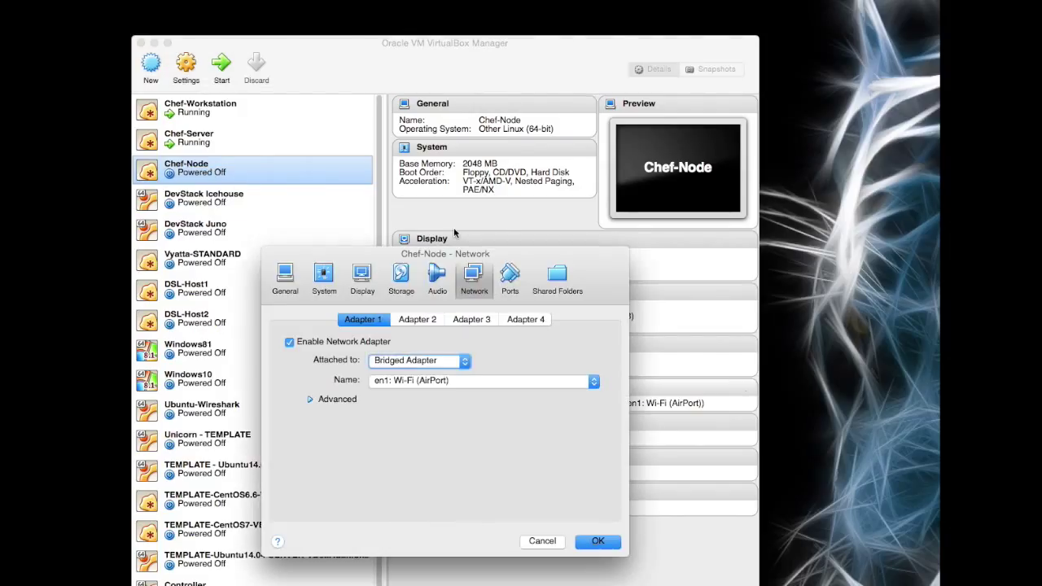
click(425, 320)
click(289, 342)
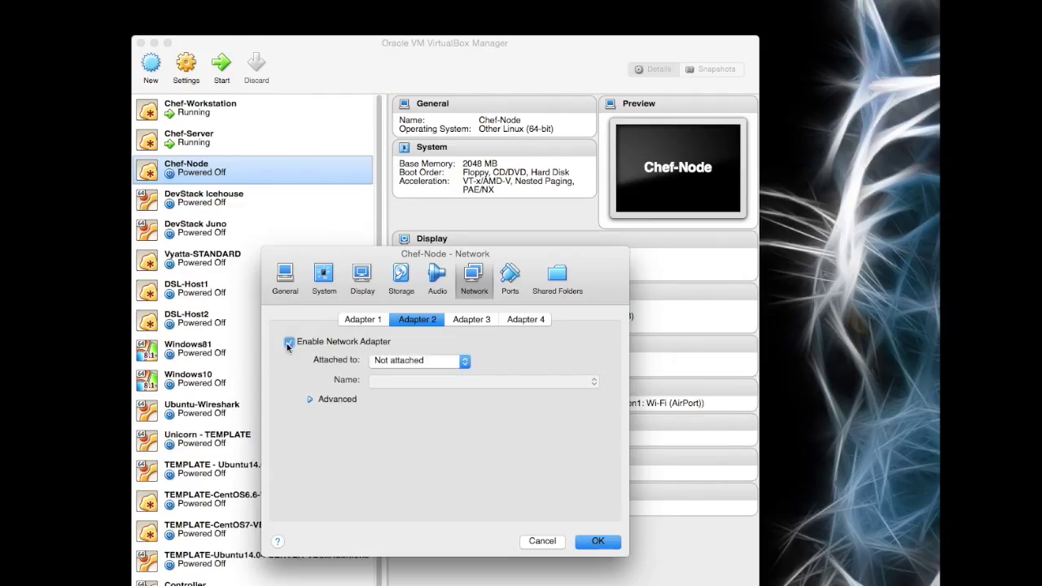
click(462, 365)
click(445, 411)
click(594, 382)
click(497, 412)
Step: Set Adapter 2 to virtio-net with promiscuous mode Allow VMs, and save the settings
click(310, 399)
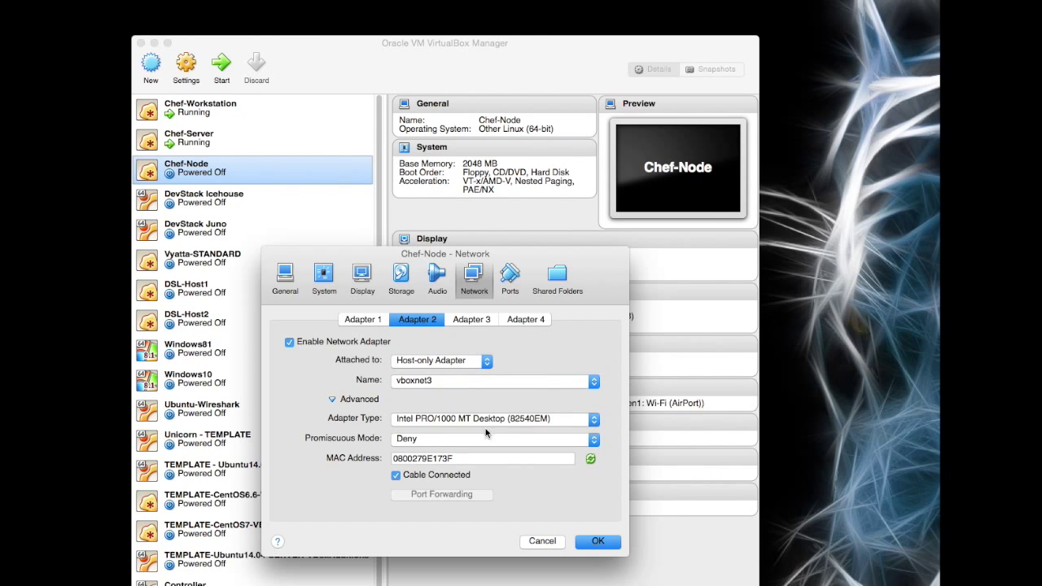
click(592, 419)
click(553, 448)
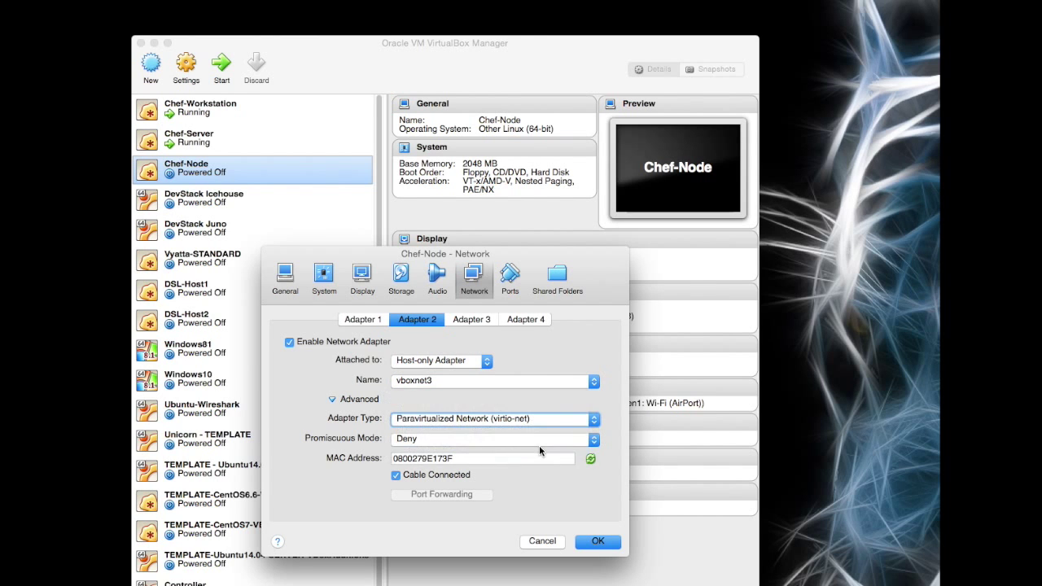
click(544, 440)
click(538, 448)
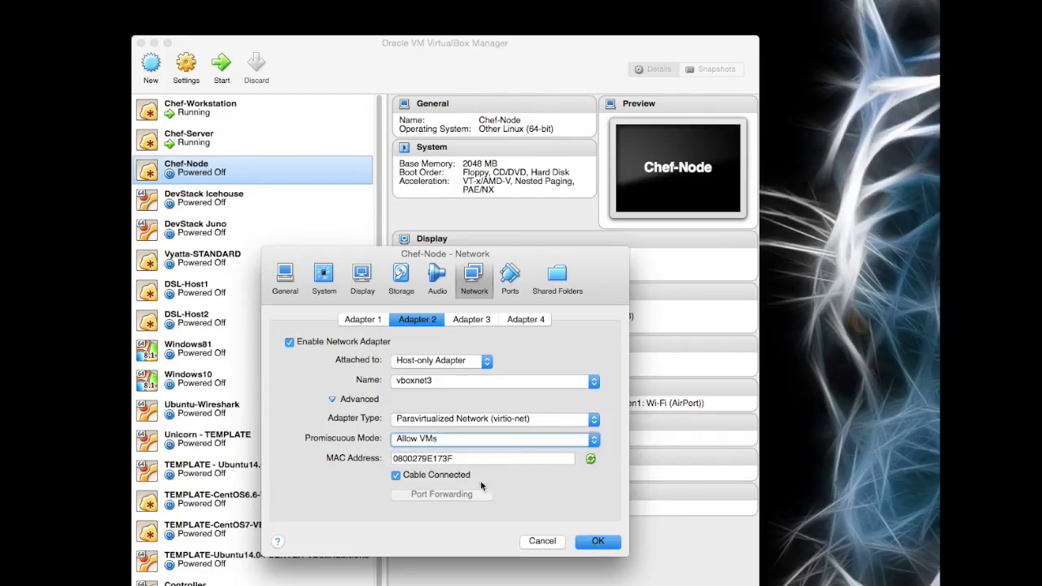
click(364, 319)
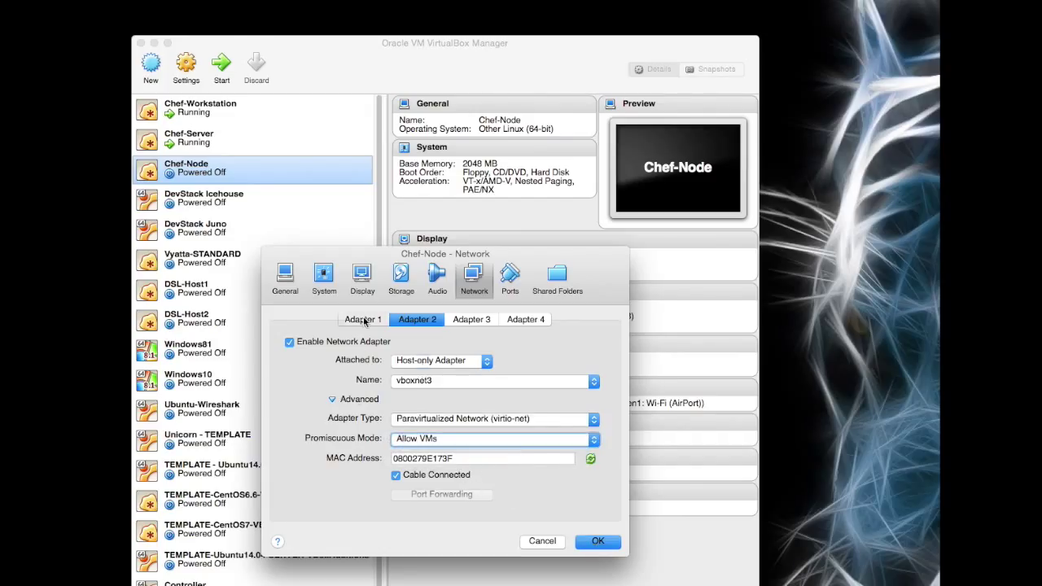
click(310, 400)
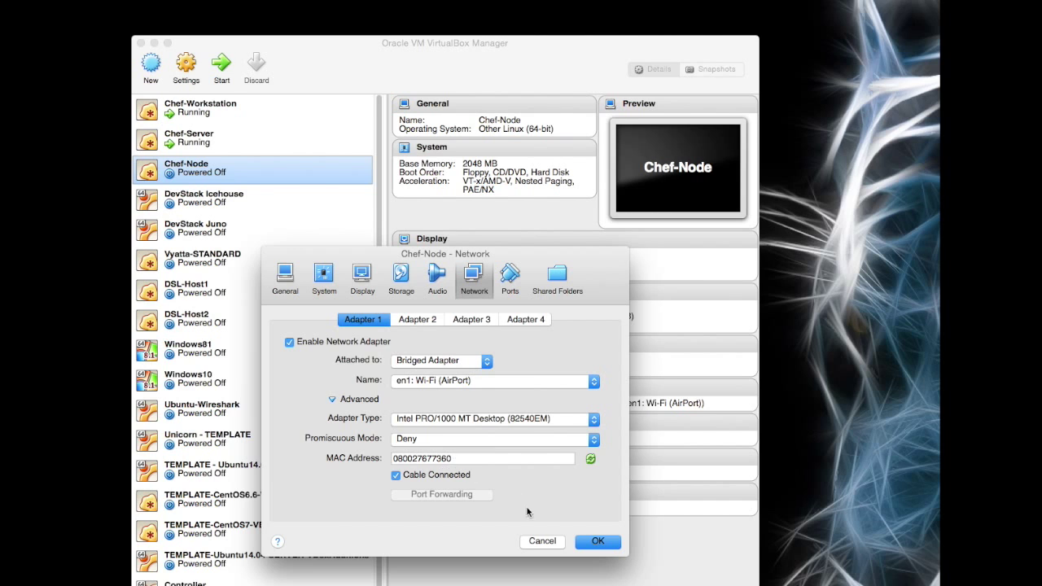
click(599, 541)
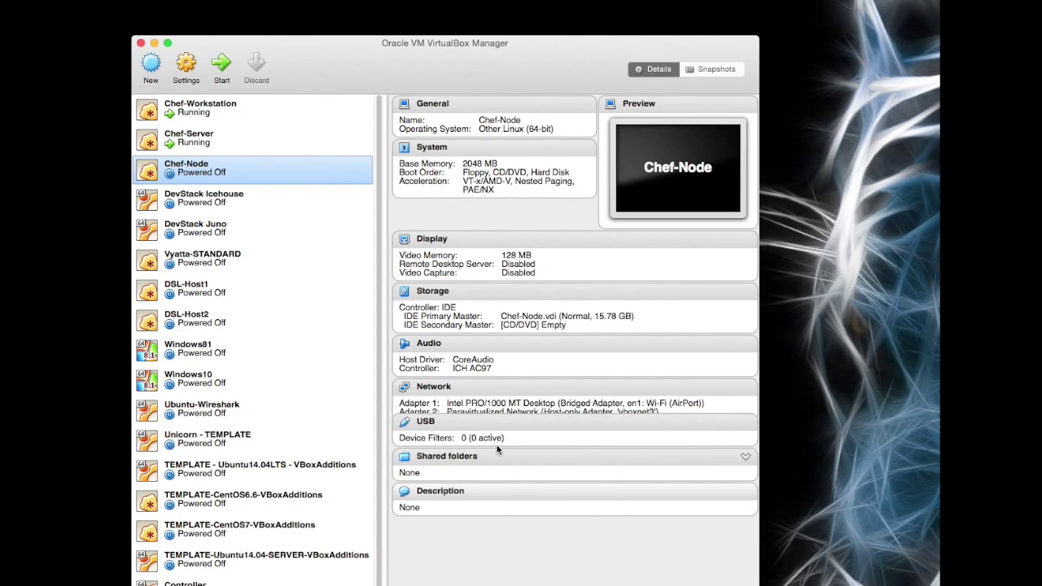
Step: Boot Chef-Node and log in to its CentOS 6.6 desktop with the user's password
click(223, 81)
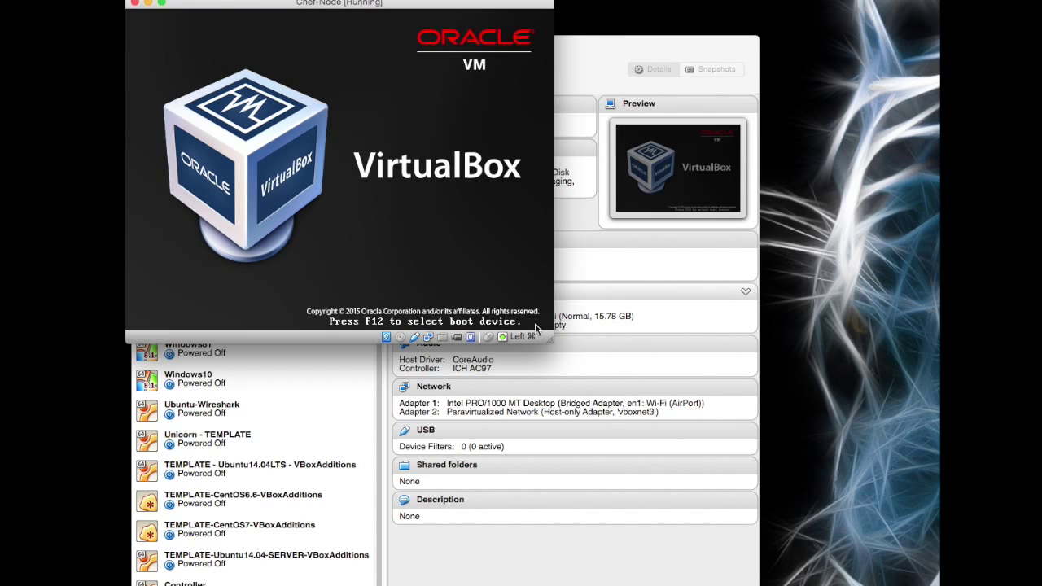
drag(324, 9, 326, 18)
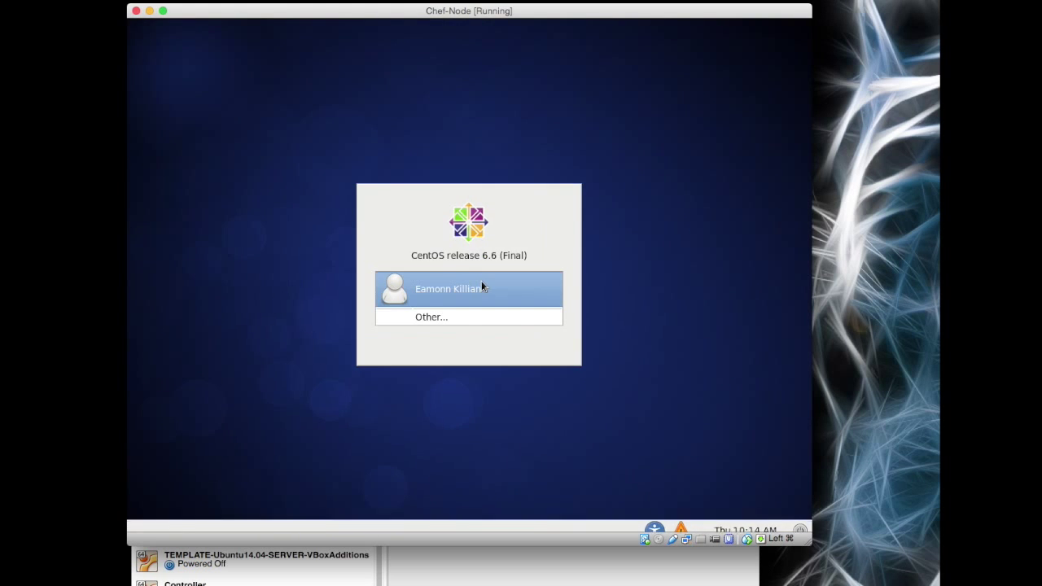
click(470, 294)
text(abc)
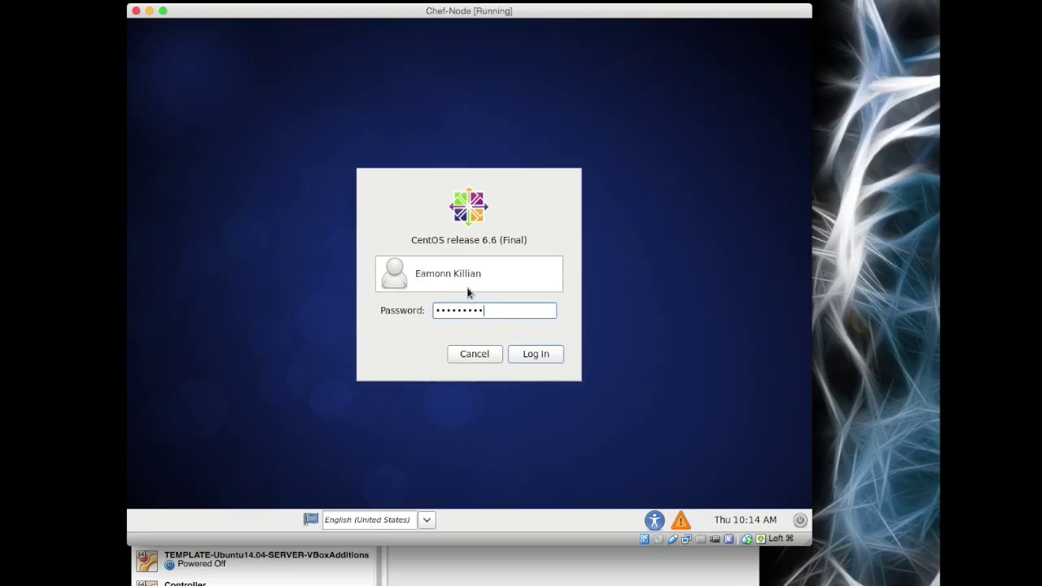
key(Return)
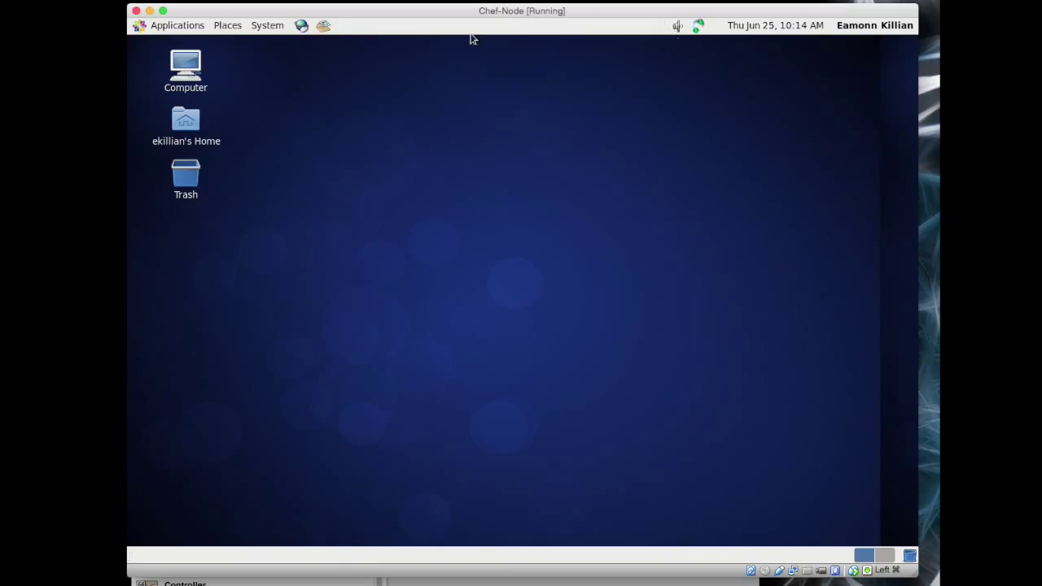
Step: Open a terminal on Chef-Node and list its interfaces with ifconfig
click(162, 28)
mouse_move(181, 83)
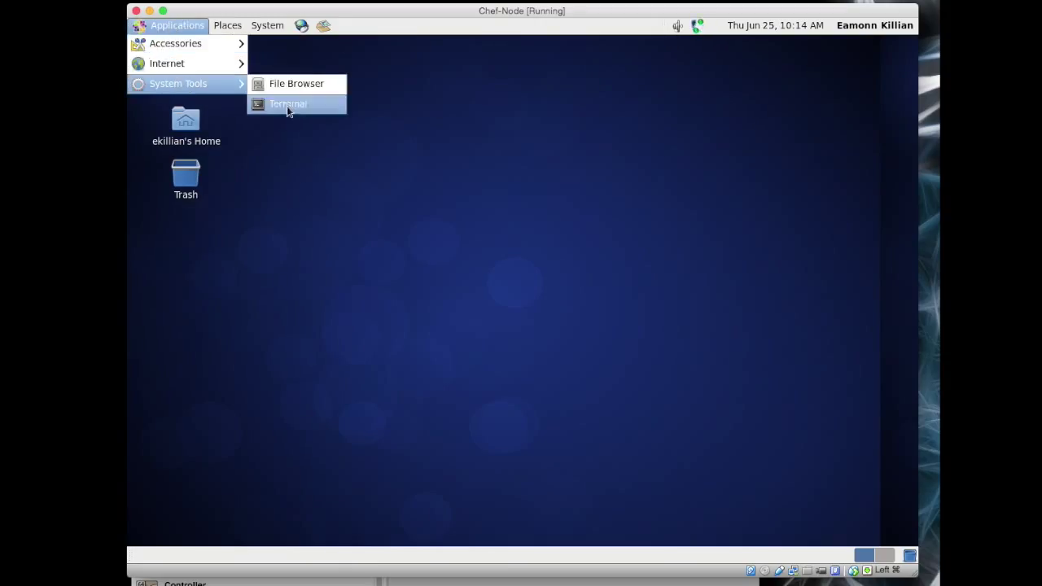
click(288, 104)
text(ifcon)
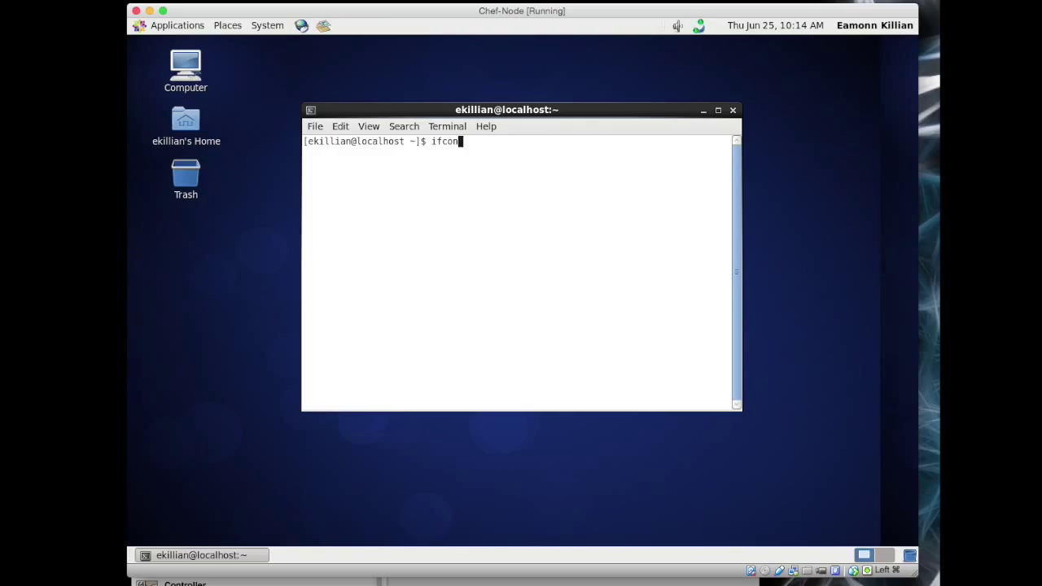
text(fig)
key(Return)
drag(739, 410, 771, 514)
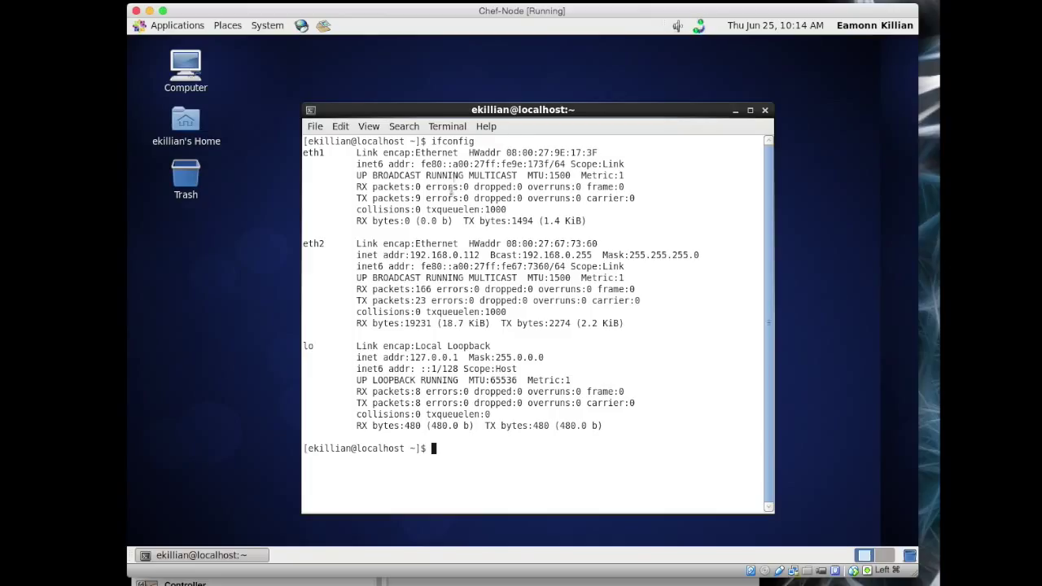
Step: Select eth2's address 192.168.0.112 in the ifconfig output
drag(412, 255, 480, 255)
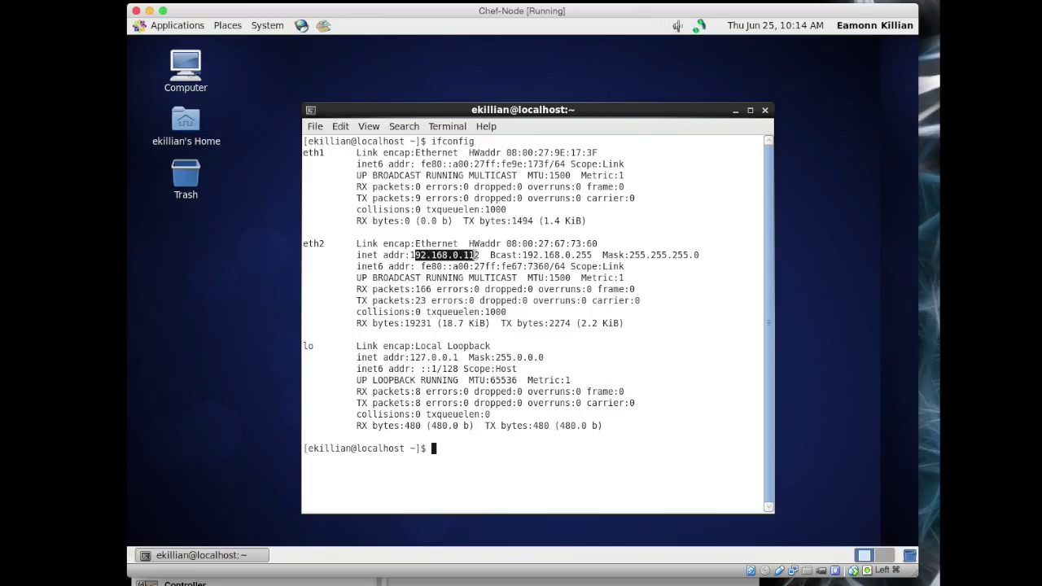
click(413, 255)
drag(413, 255, 484, 255)
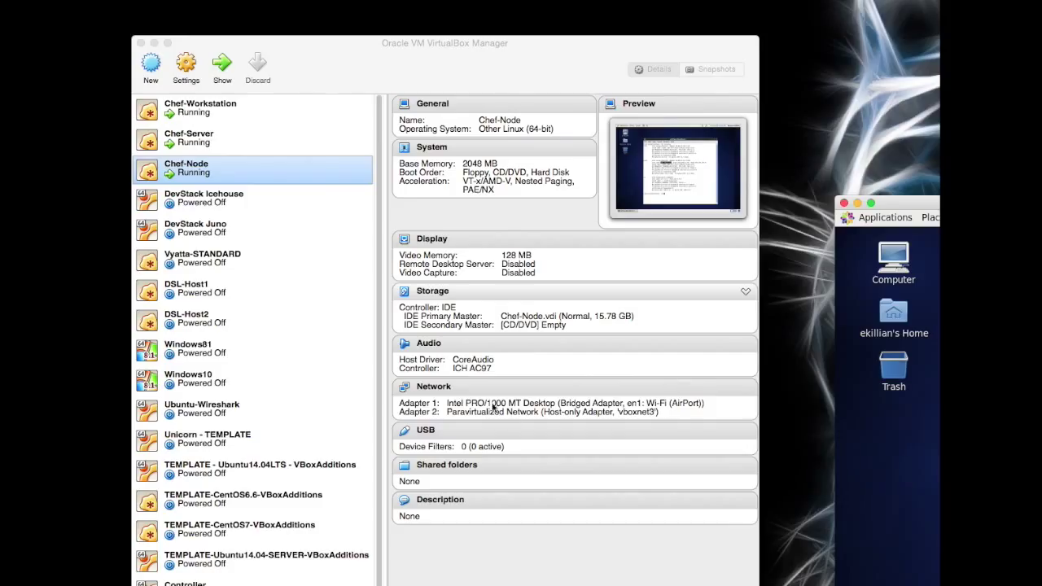
Step: Inspect Chef-Node's Adapter 2 (host-only vboxnet3) and Adapter 1 (bridged Wi-Fi), cancel, and return to the node window
click(447, 391)
click(359, 399)
click(417, 320)
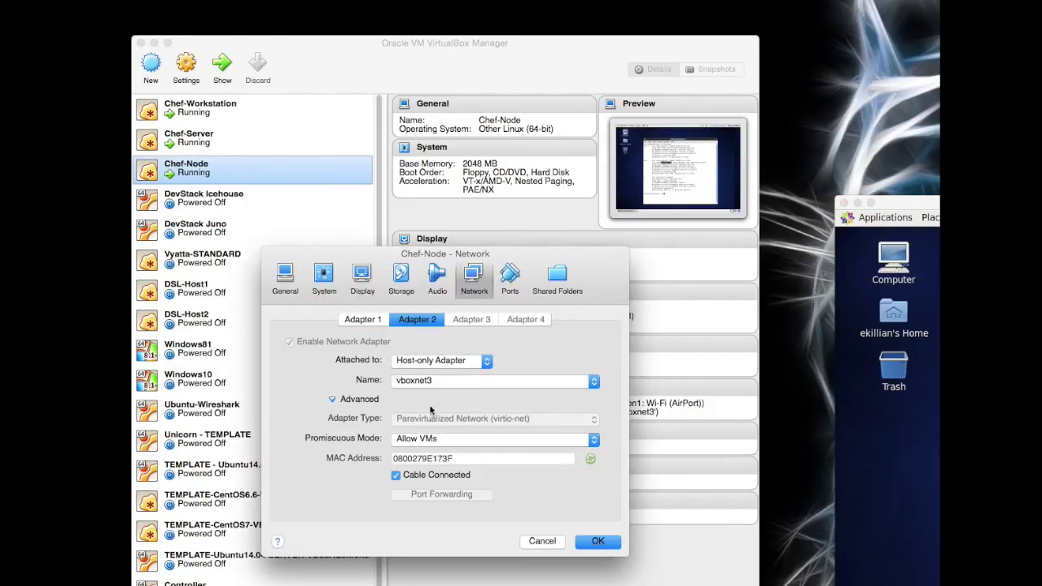
click(370, 319)
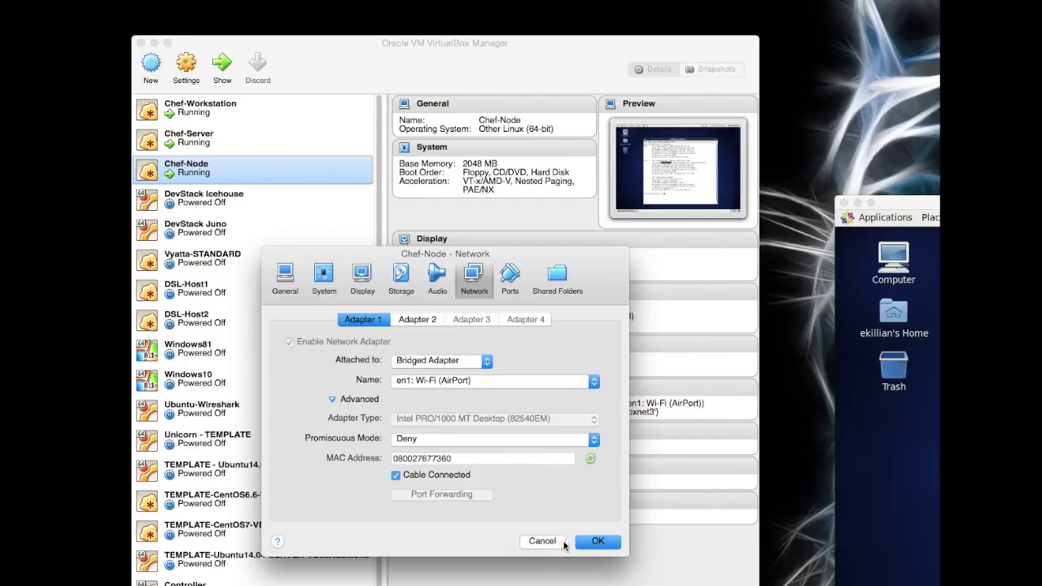
drag(911, 202, 936, 145)
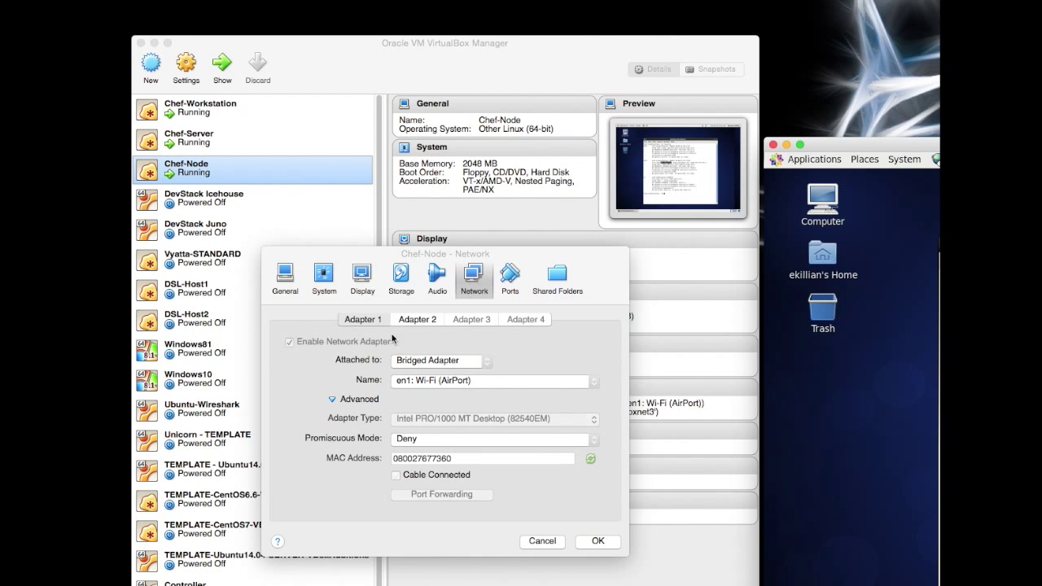
click(542, 540)
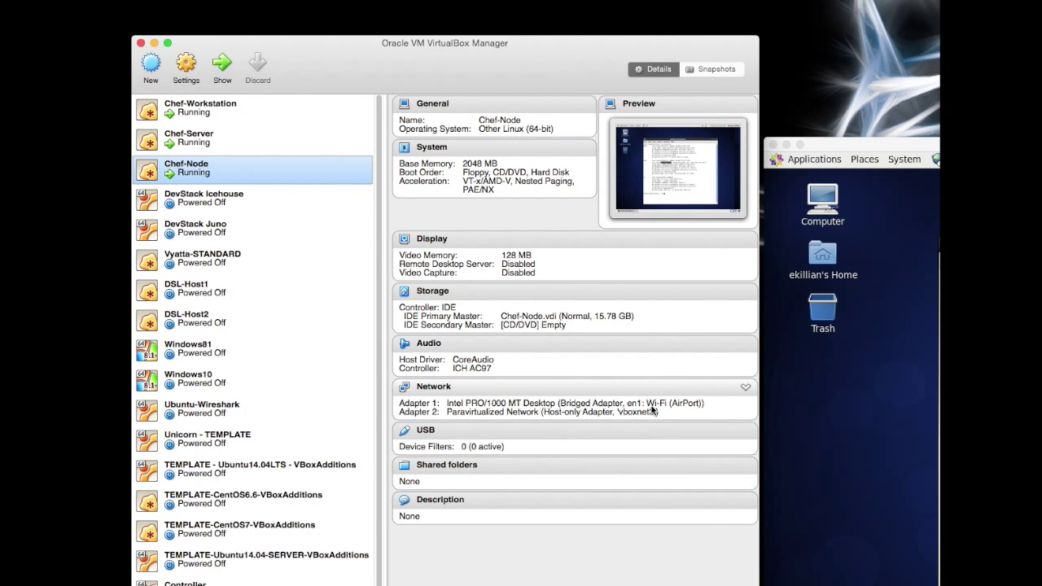
drag(912, 147, 290, 22)
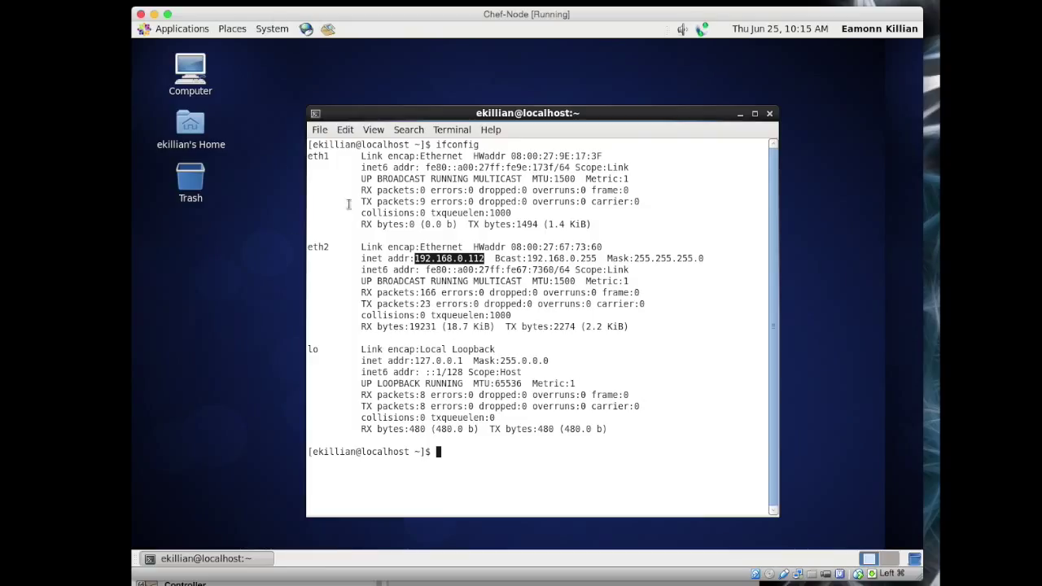
Step: Switch to a root shell with sudo su - and the account password
click(477, 442)
text(sudo su -)
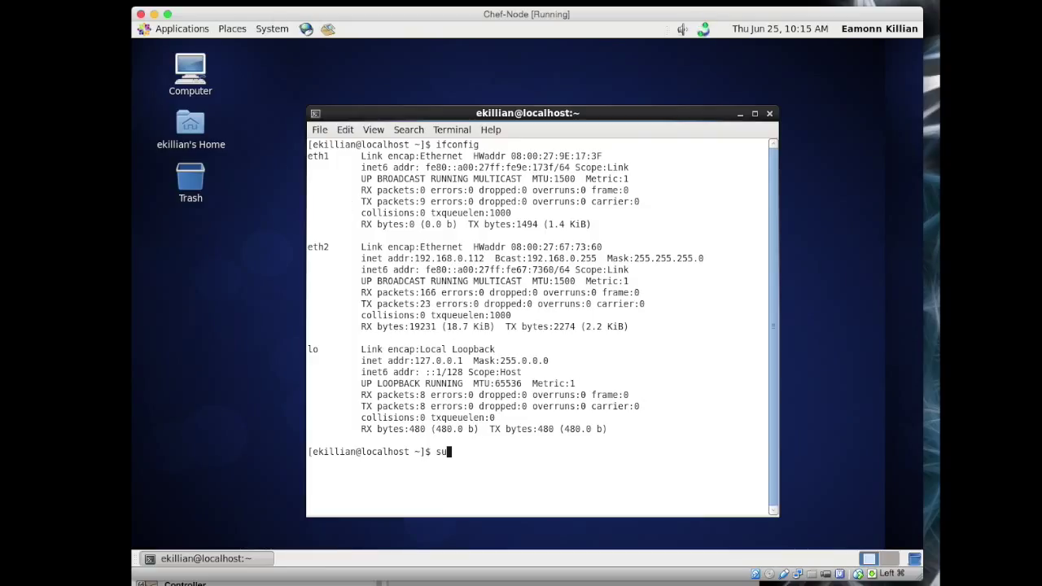
key(Return)
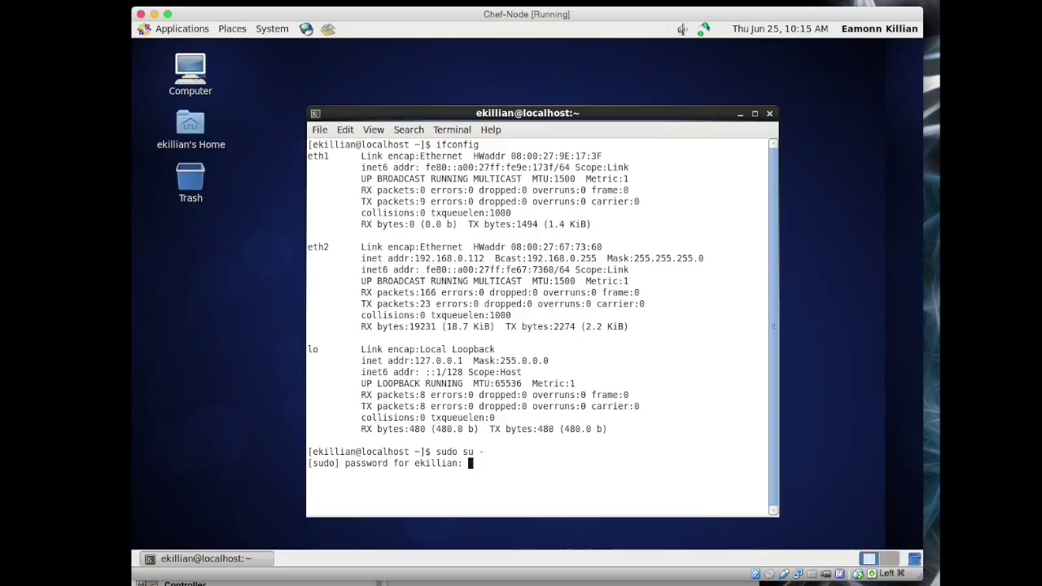
key(Return)
key(Return)
key(Return)
Step: Set the hostname to chefnode with hostname chefnode and hostname /etc/hostname
text(host)
text(name )
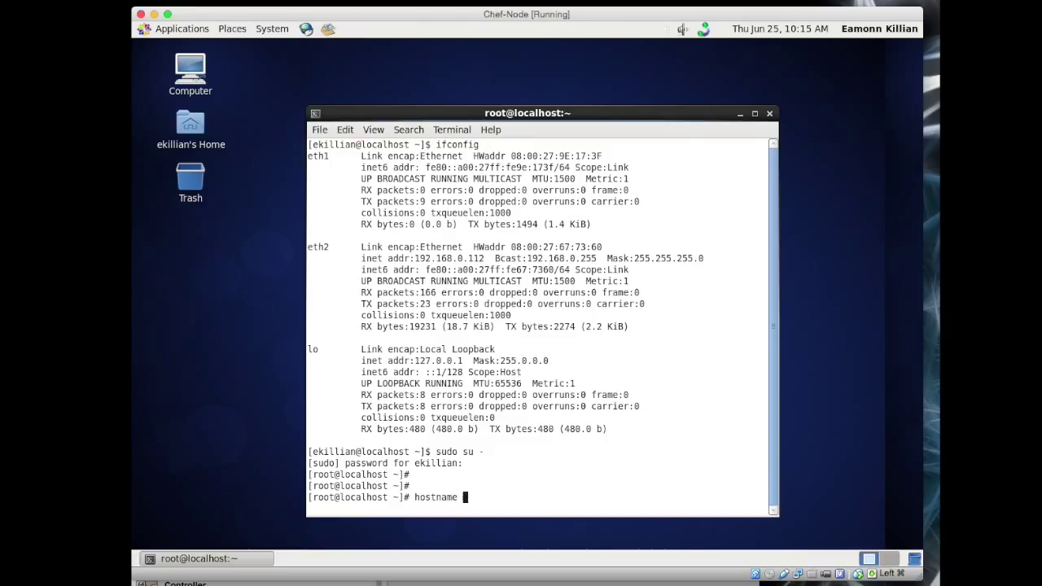
text(chefnode)
key(Return)
text(hostn)
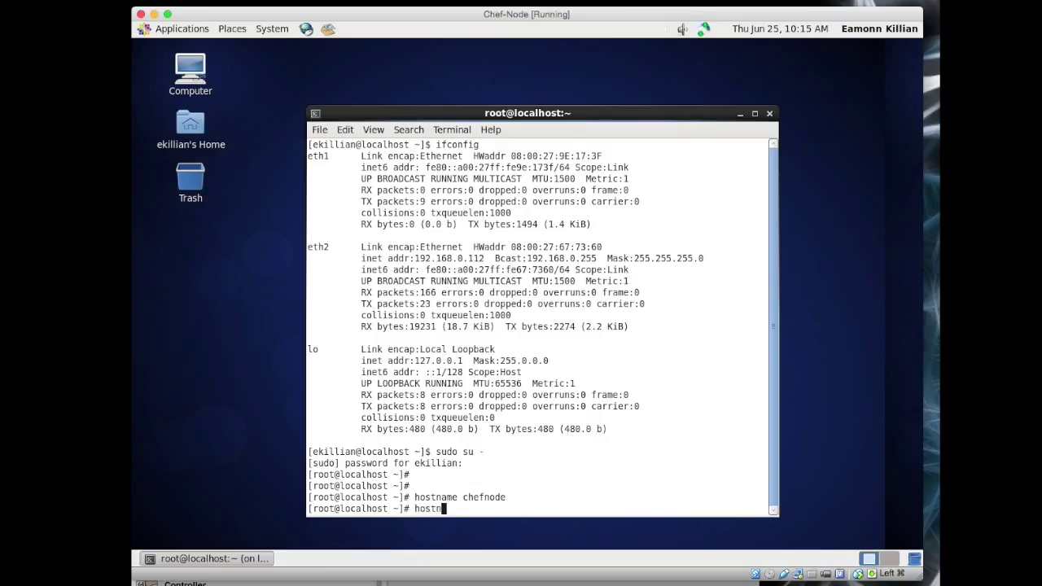
text(ame /etc/hosts)
key(BackSpace)
text(name)
key(Return)
text(vi )
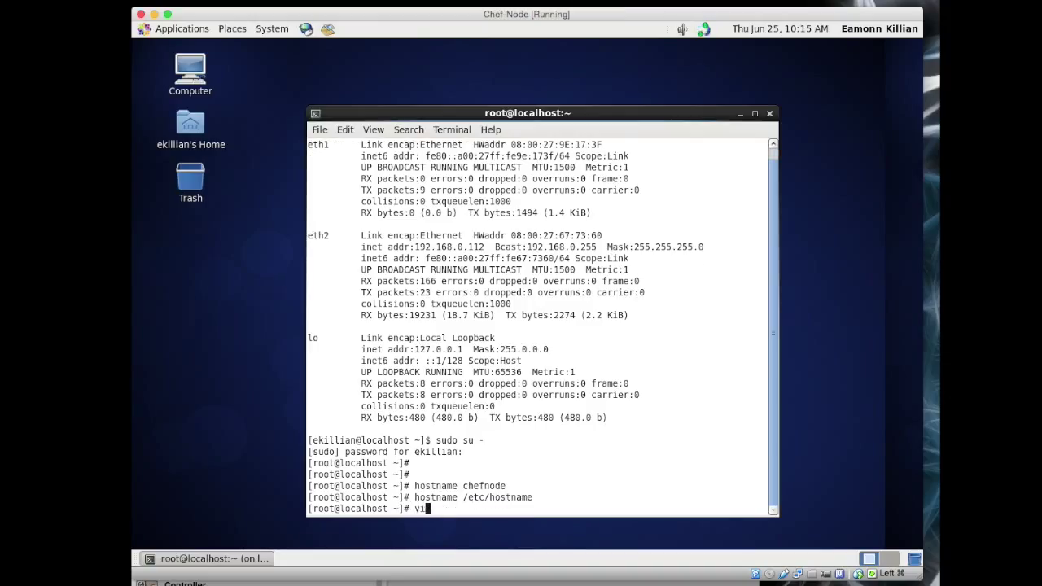
text(/etc/hostsa)
Step: Add '10.0.2.15 chefworkstation' and '10.0.2.16 chefserver.saasifyltd.com chefserver' lines to /etc/hosts in vi
key(BackSpace)
key(Return)
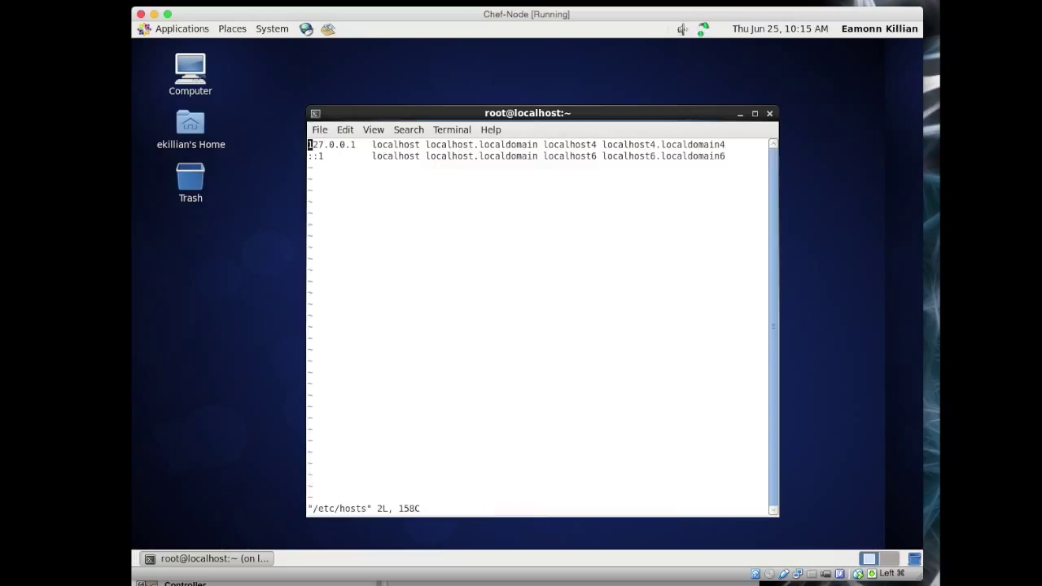
key(Down)
key(o)
key(Return)
text(10.0.2.1)
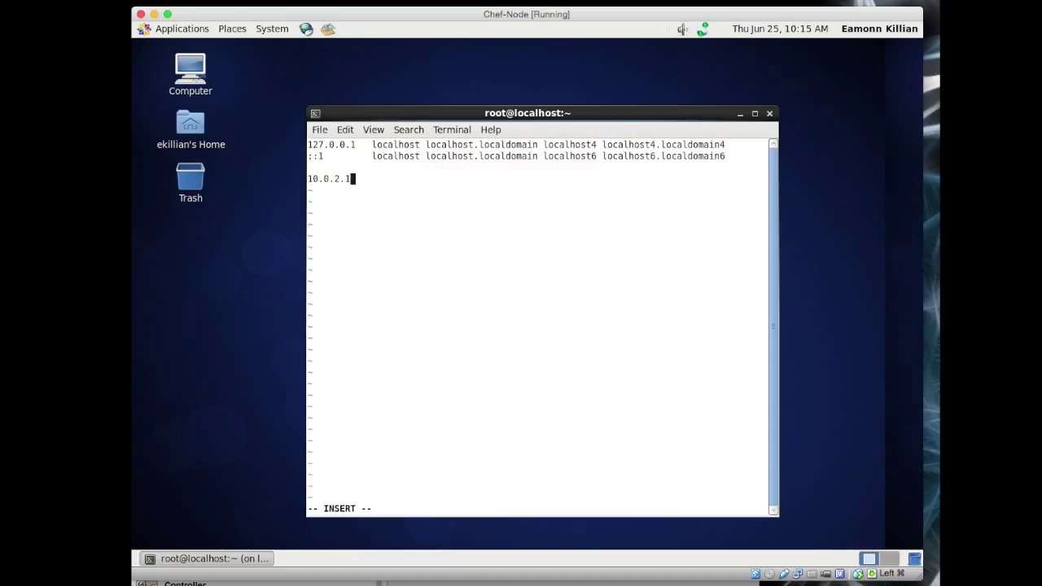
text(5)
key(Tab)
text(chefworkstation)
key(Return)
text(10.0.2.16)
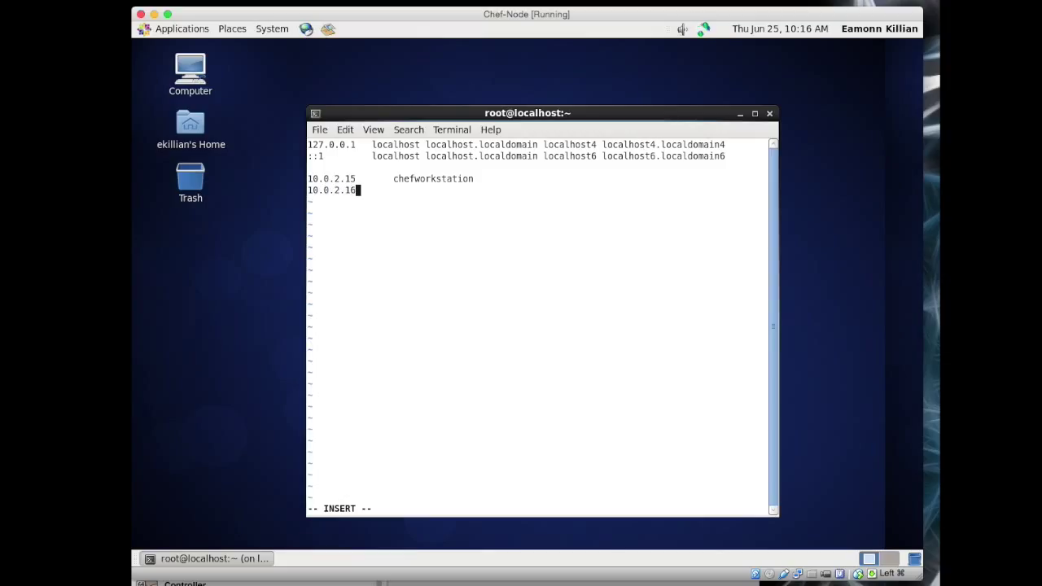
key(Tab)
text(chefserver.saasif)
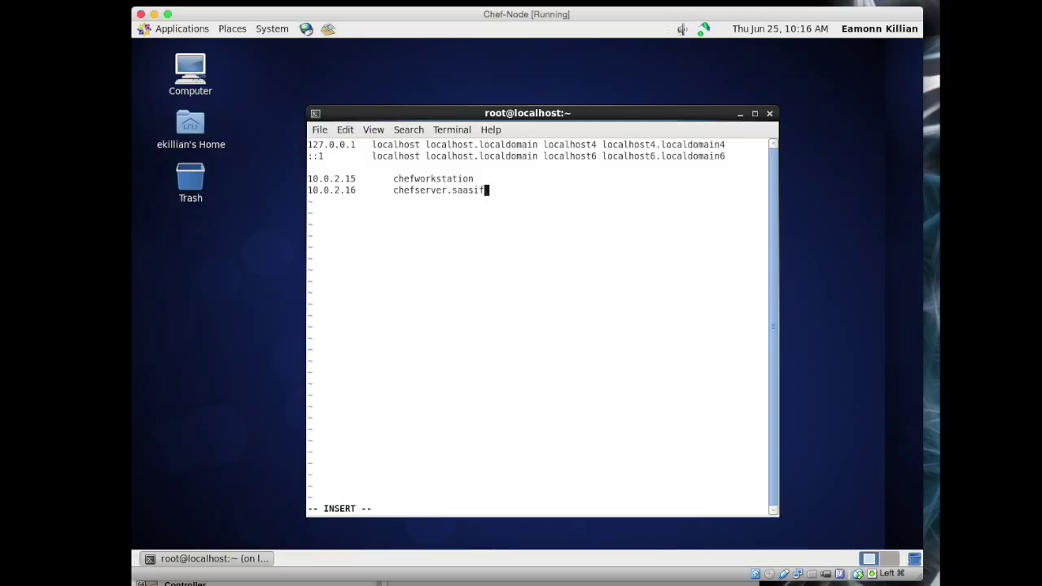
text(yltd.com chefserver)
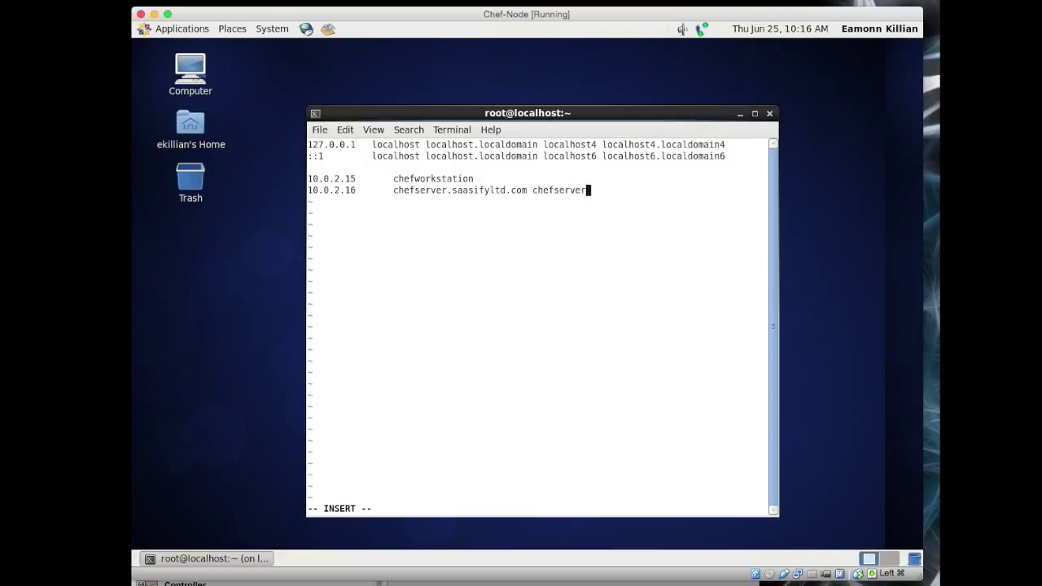
Step: Add '10.0.2.17 chefnode', save /etc/hosts, then try cd /etc/sysconfig/rules.d (not found)
key(Return)
text(10.0.2.17)
key(Tab)
text(chefnode)
key(Escape)
text(:wq)
key(Return)
text(cd /etc/sysconfig/rules.d)
key(Return)
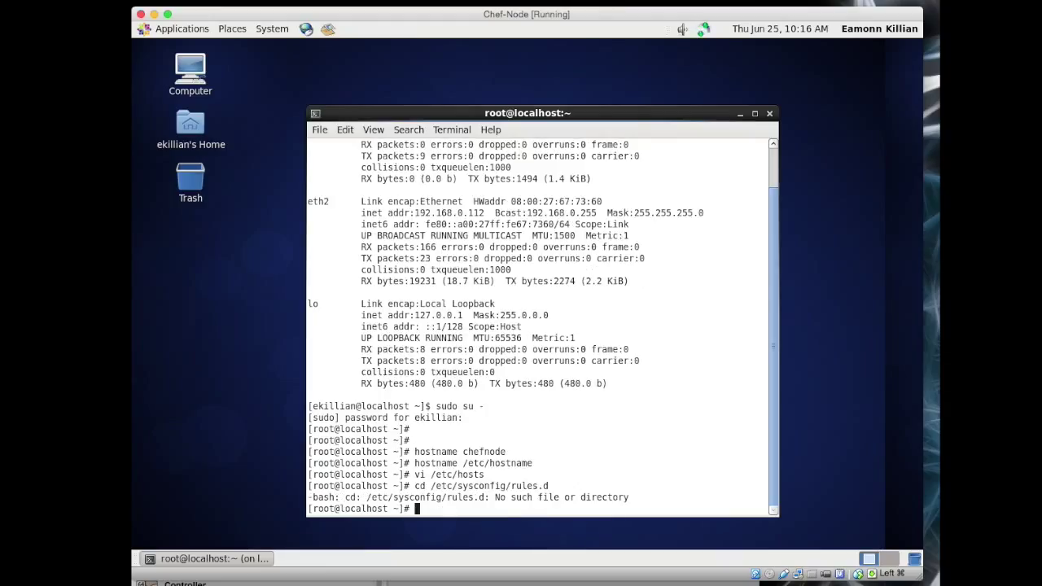
Step: Change into /etc/sysconfig/network-scripts by editing the recalled cd command
key(Up)
key(BackSpace)
key(BackSpace)
key(BackSpace)
key(BackSpace)
key(BackSpace)
key(BackSpace)
key(BackSpace)
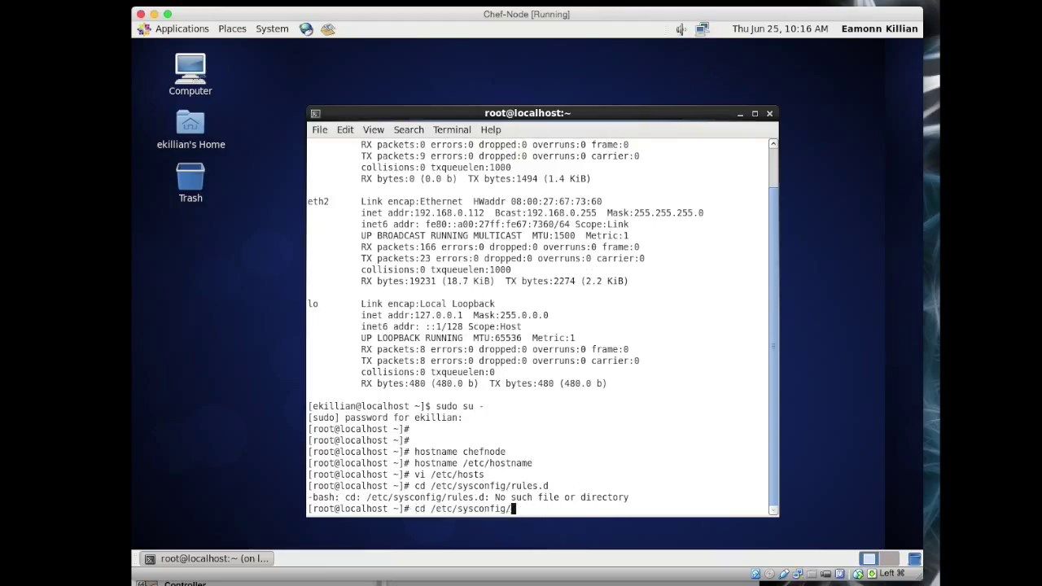
text(network-)
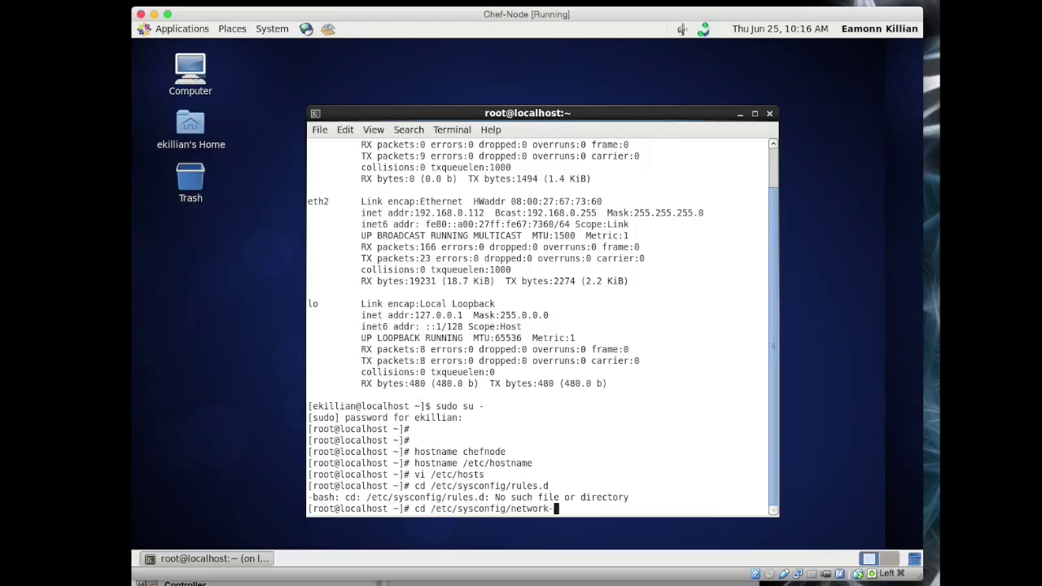
key(Tab)
key(Return)
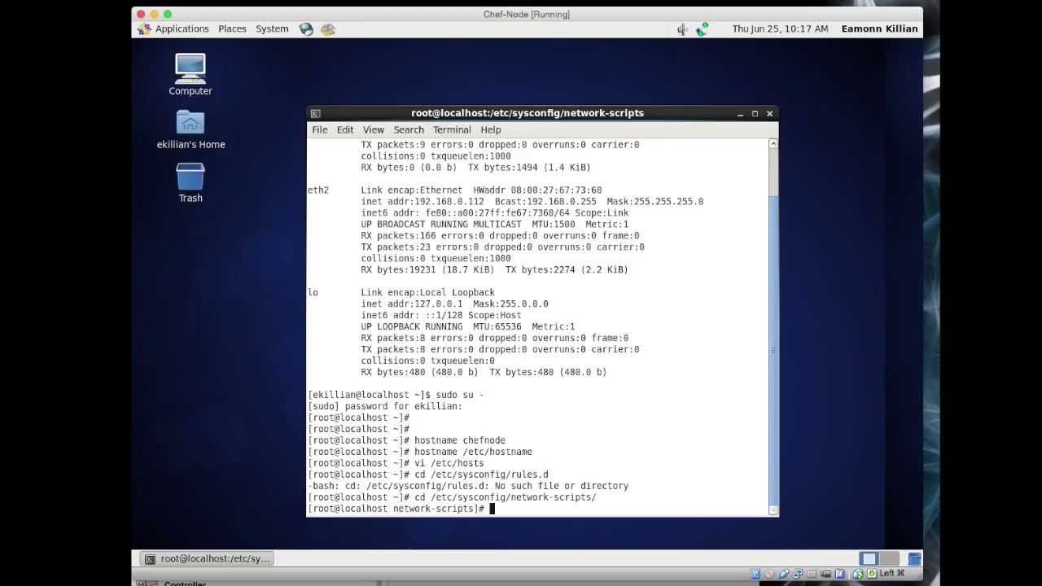
key(Return)
key(Return)
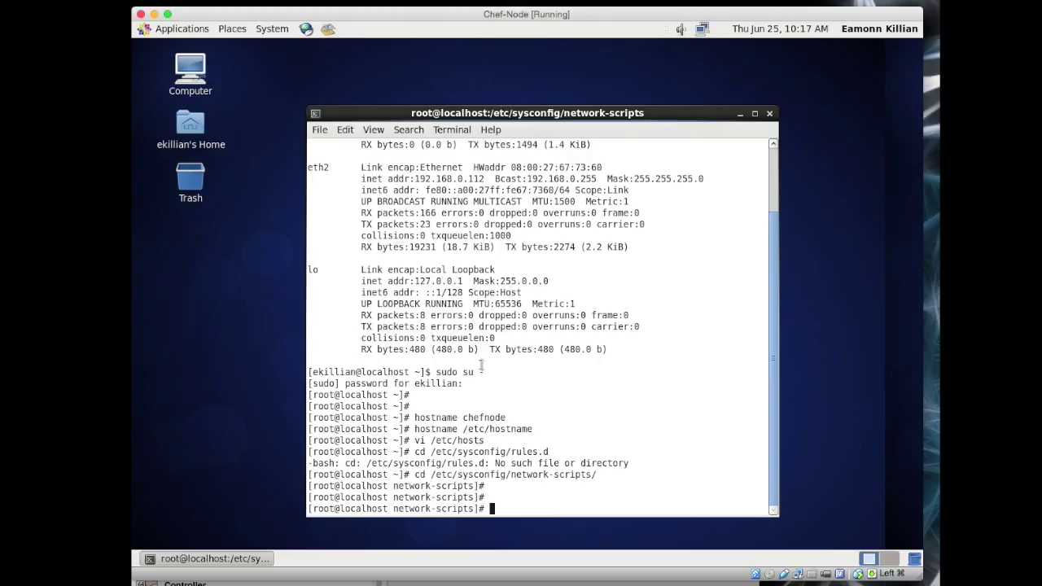
scroll(479, 349, up, 2)
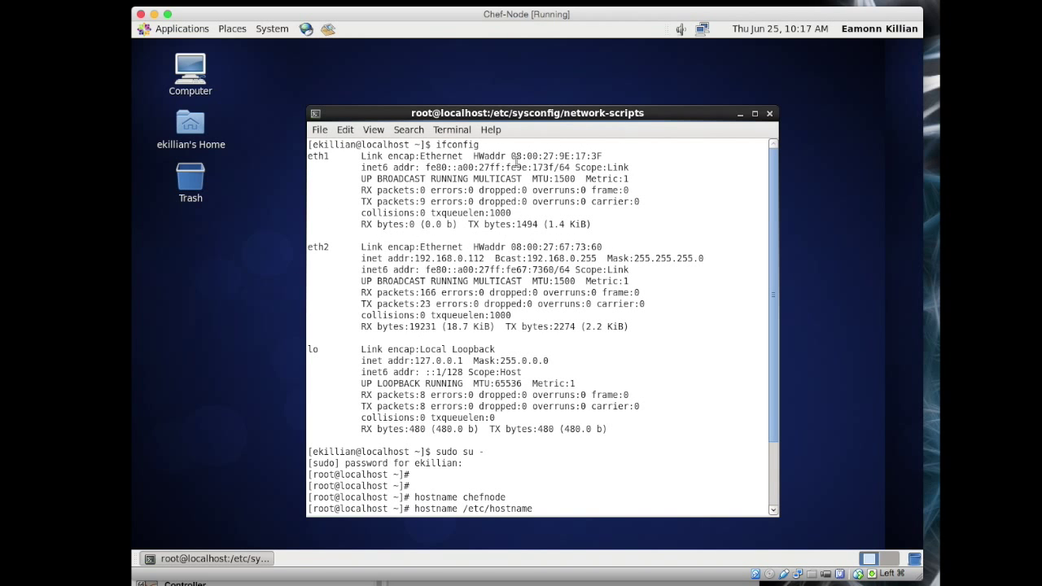
Step: Copy the eth1 and eth2 (08:00:27:67:73:60) hardware addresses from the ifconfig output
drag(512, 155, 603, 156)
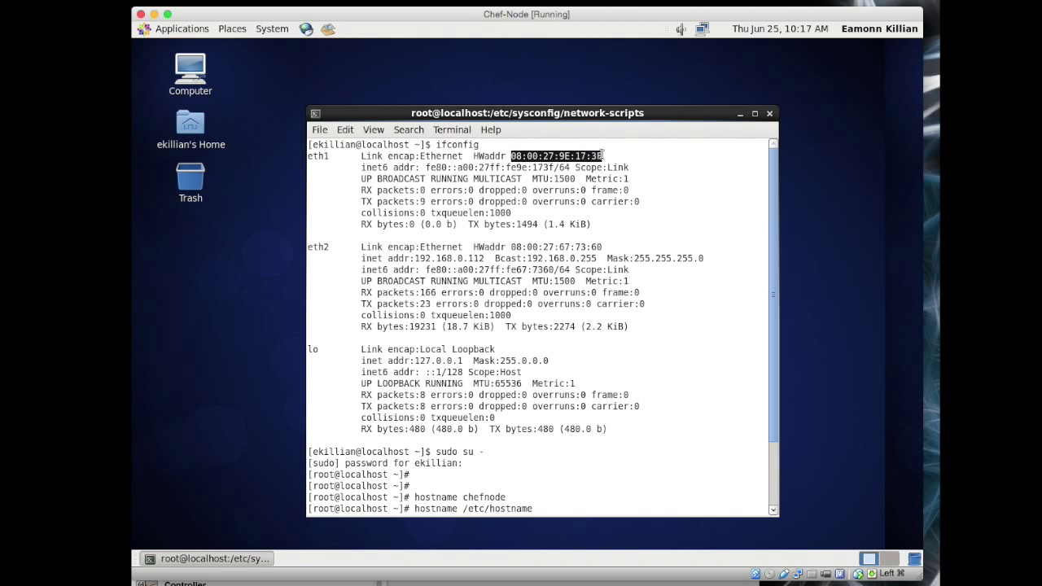
right_click(589, 156)
click(615, 219)
drag(511, 247, 603, 248)
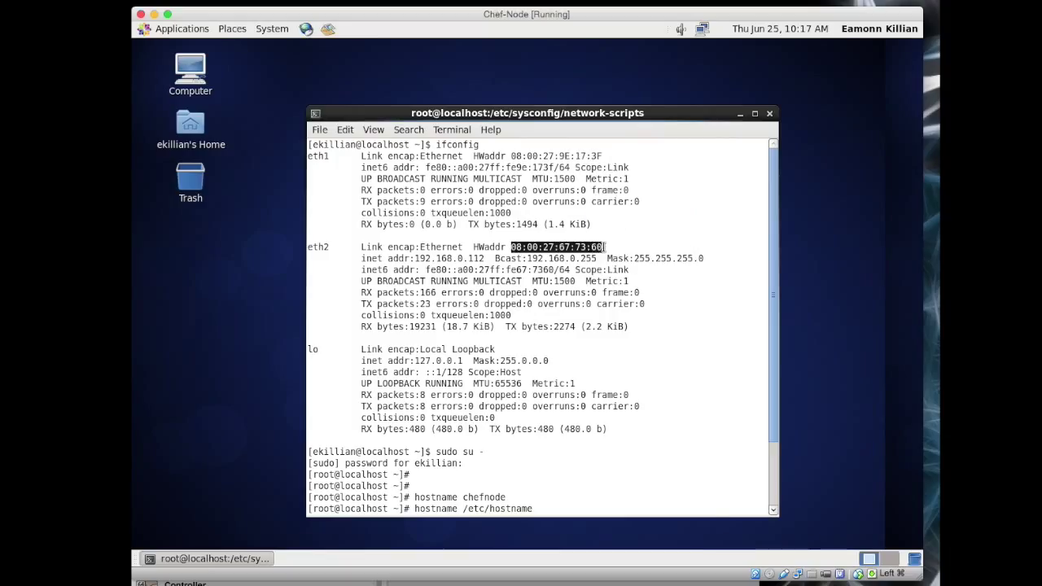
right_click(586, 247)
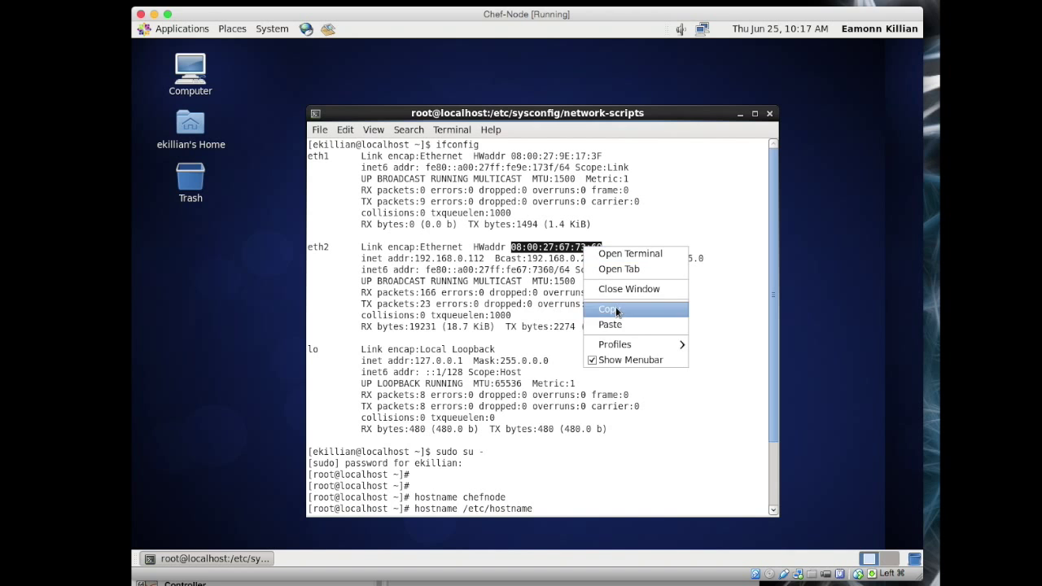
click(615, 308)
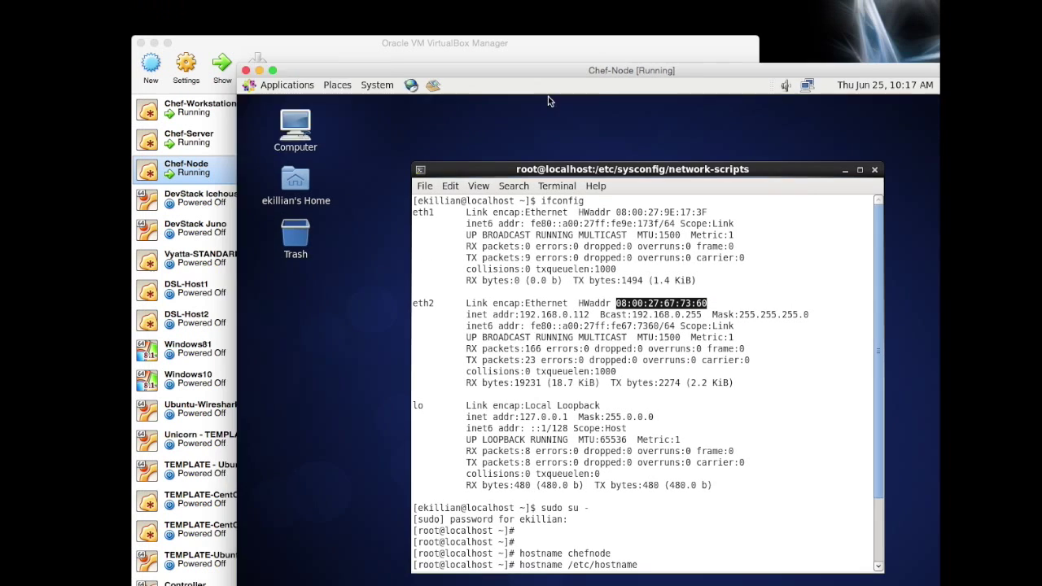
Step: Move the Chef-Node window aside and view Chef-Node's network adapter settings in VirtualBox Manager
drag(342, 14, 1009, 210)
drag(896, 210, 903, 202)
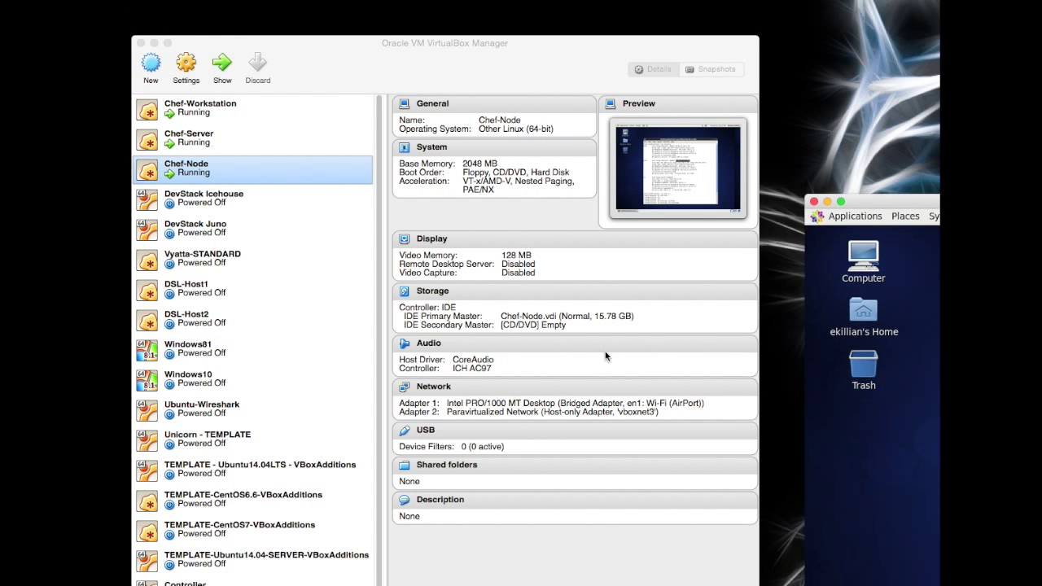
click(431, 392)
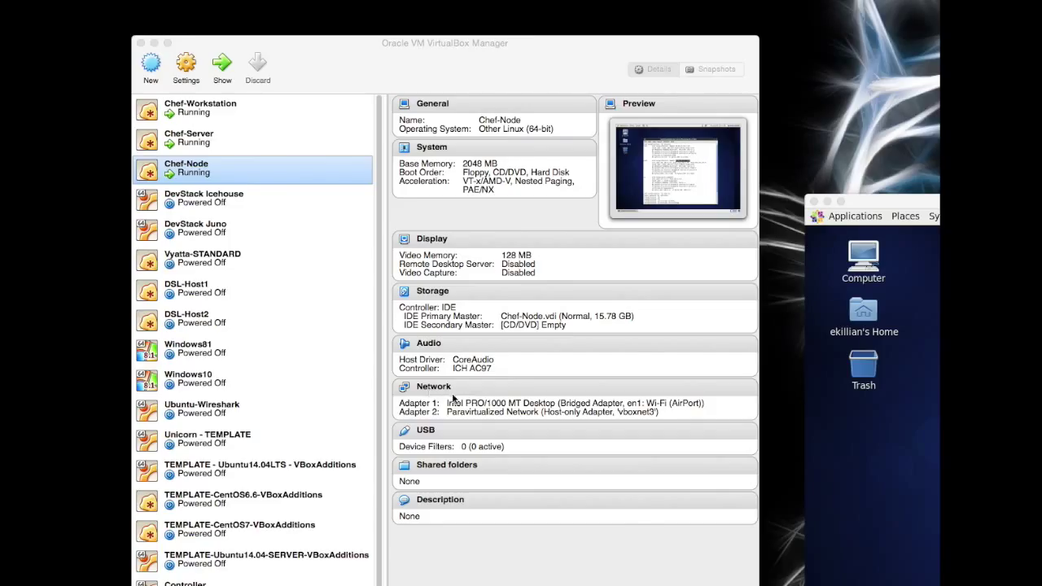
click(453, 398)
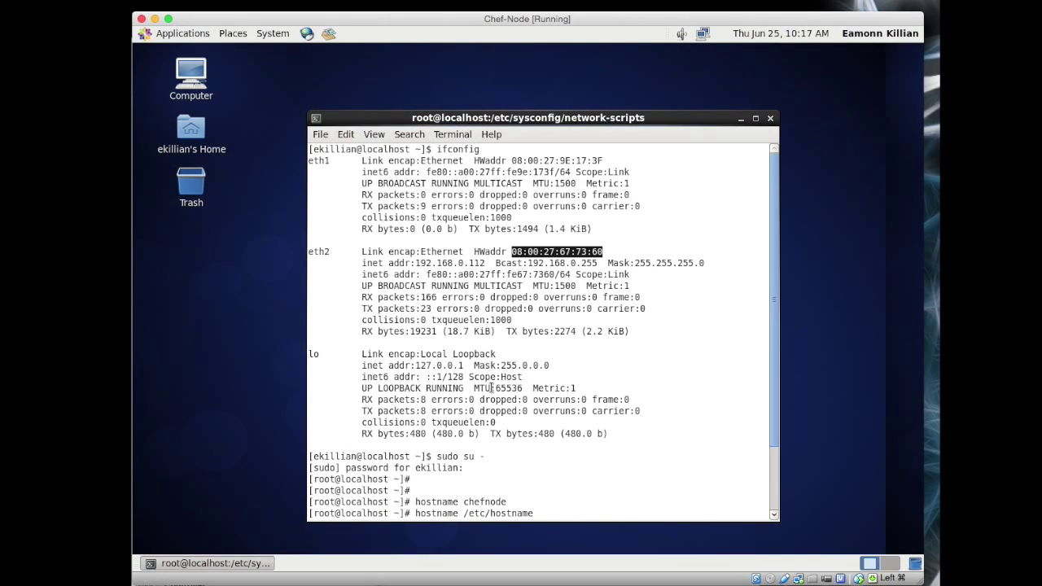
Step: Open ifcfg-eth0 in vi and replace its HWADDR value with 08:00:27:67:73:60
scroll(491, 389, down, 3)
text(vi )
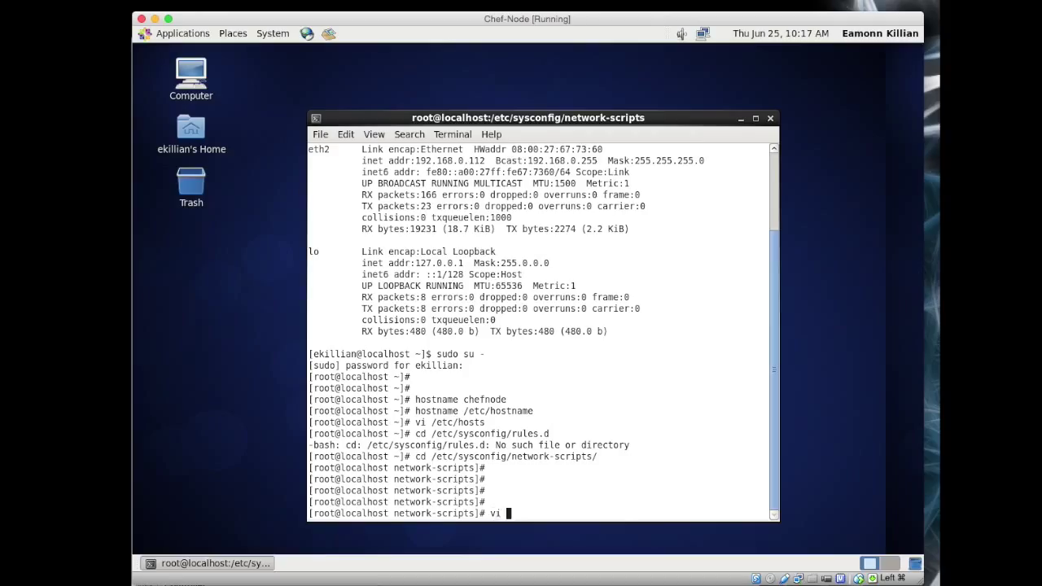
text(ifcfg-eth0)
key(Return)
key(Down)
key(Right)
key(Right)
key(Right)
key(Right)
key(Right)
key(Right)
key(Right)
key(Right)
key(Right)
key(Right)
key(Right)
key(Right)
key(Right)
key(Right)
key(Right)
key(Right)
key(Right)
key(Right)
key(Right)
key(Right)
key(Right)
key(Right)
key(Right)
key(x)
key(x)
key(x)
key(x)
key(x)
key(x)
key(x)
key(x)
key(x)
key(x)
key(x)
key(x)
key(x)
key(x)
key(x)
key(x)
key(x)
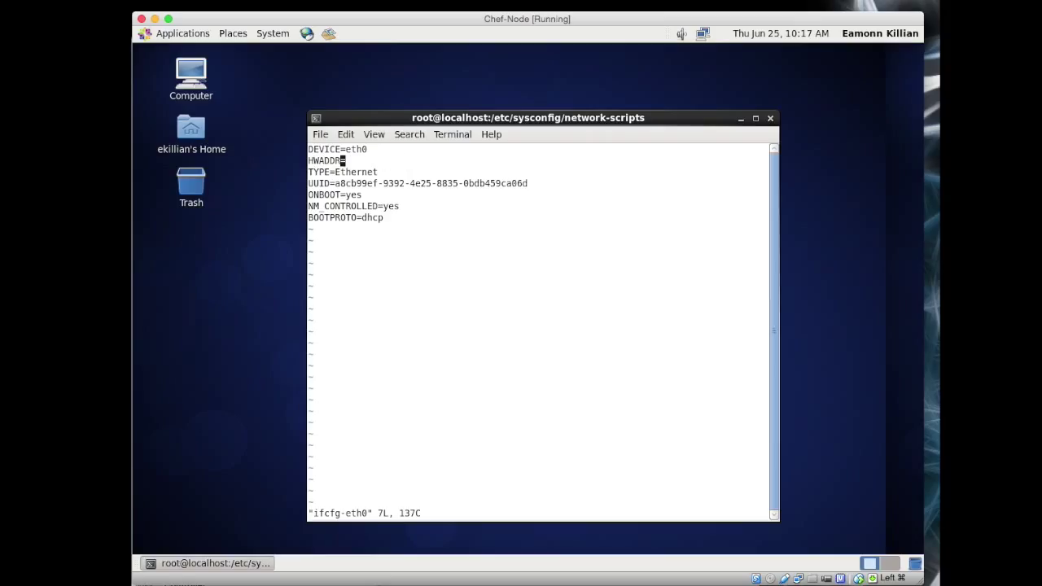
key(a)
right_click(364, 164)
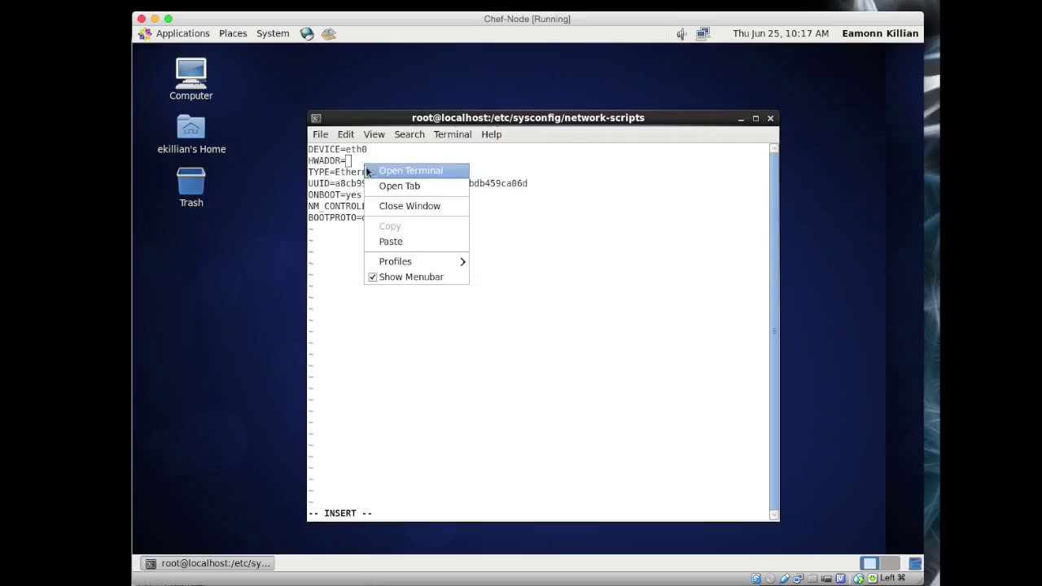
click(400, 244)
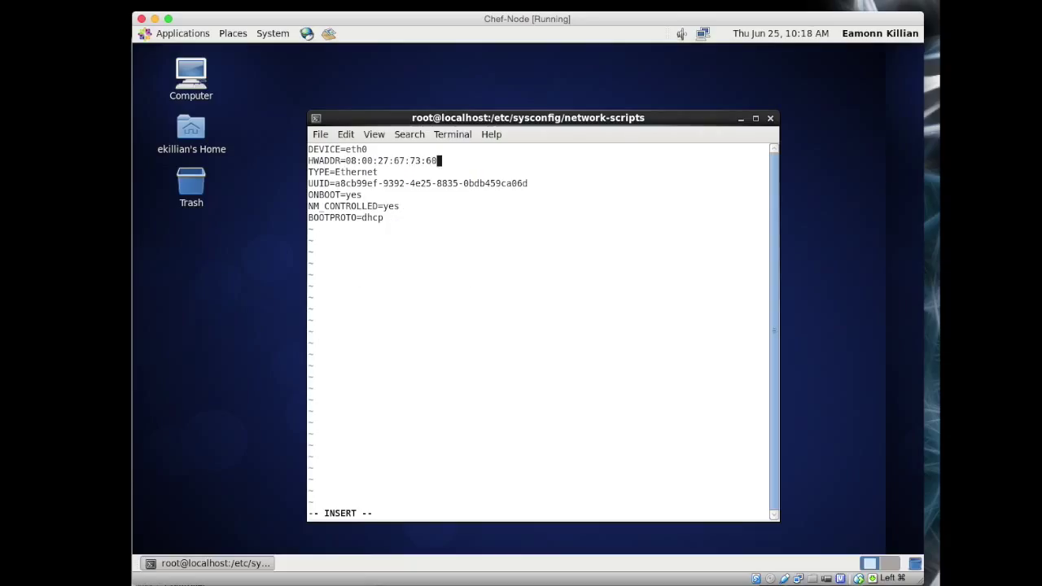
key(Escape)
Step: Delete the UUID line and save ifcfg-eth0 with :wq!
key(Down)
key(Down)
key(d)
key(d)
text(:wq!)
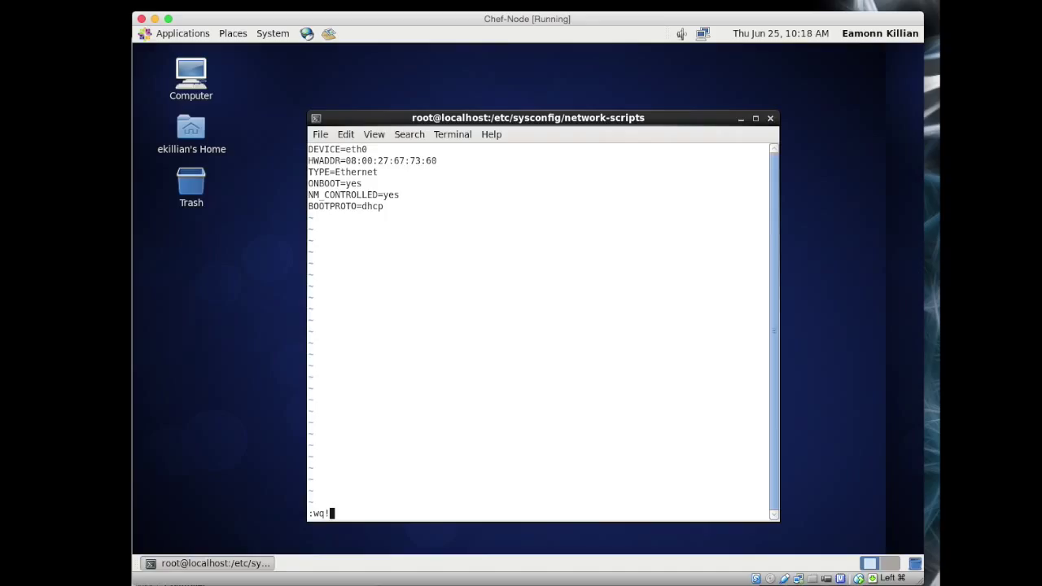
key(Return)
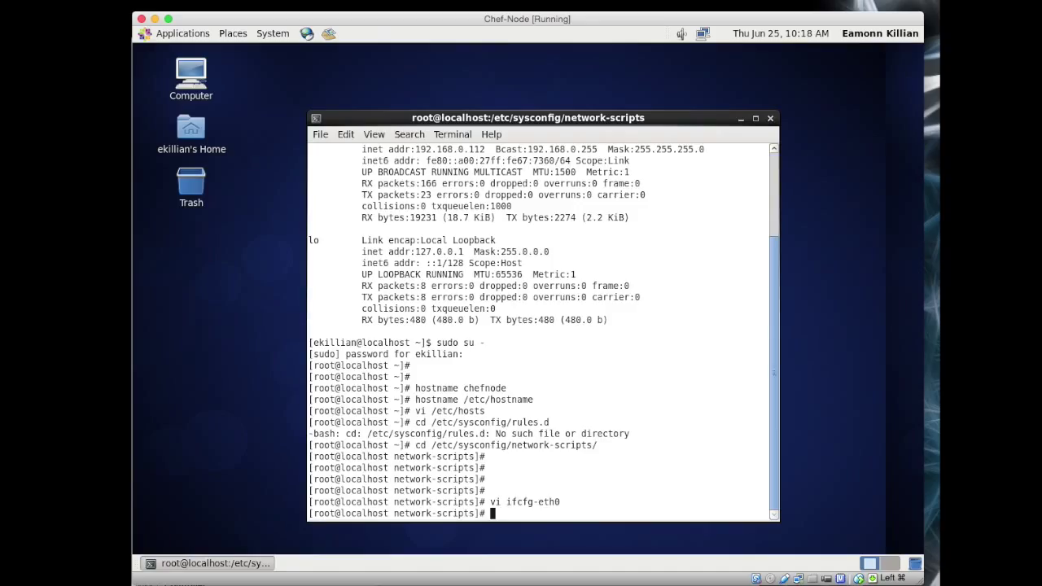
Step: Copy ifcfg-eth0 to ifcfg-eth1 and copy eth1's MAC 08:00:27:9E:17:3F from ifconfig
text(cp ifcfg-eth0 ifcfg-eth)
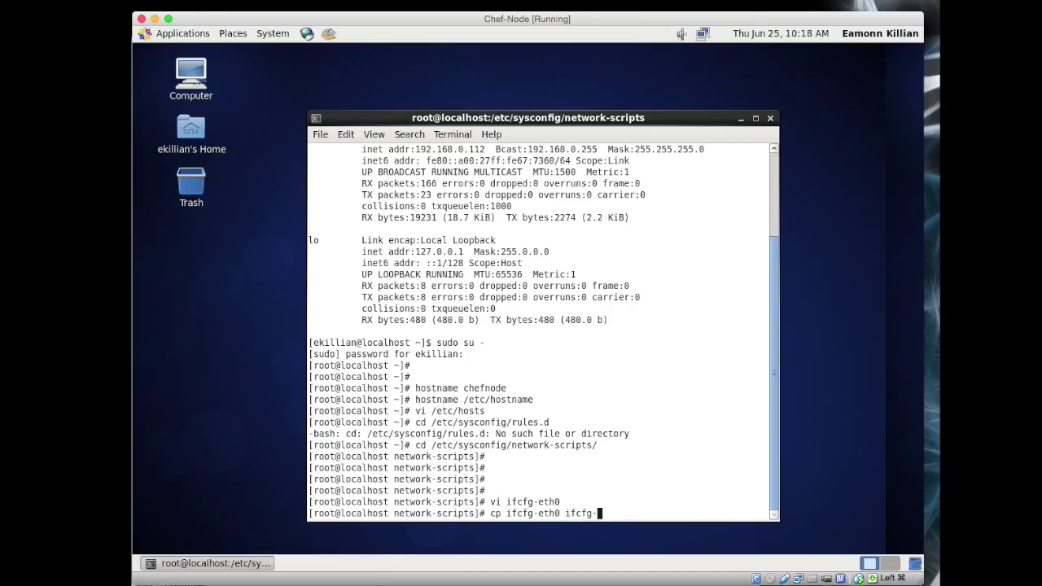
text(1)
key(Return)
scroll(540, 234, up, 4)
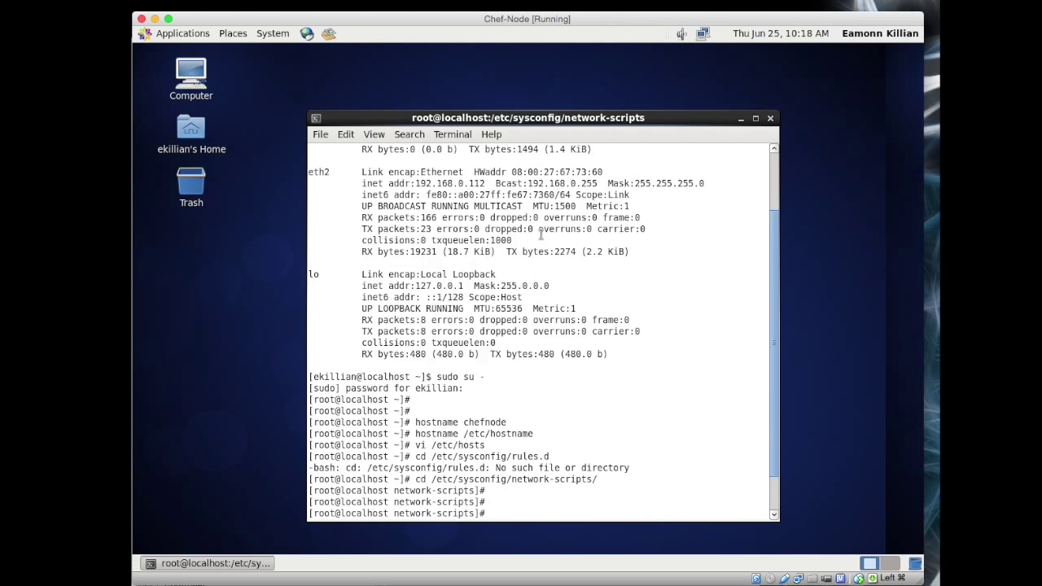
drag(512, 161, 604, 161)
right_click(583, 166)
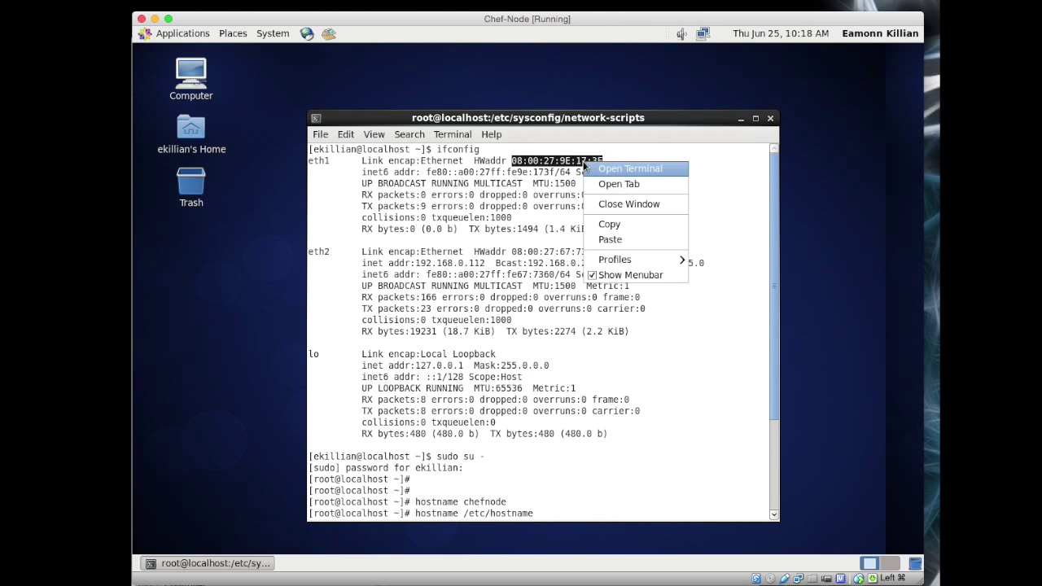
click(616, 226)
Step: Open ifcfg-eth1 in vi and change DEVICE=eth0 to DEVICE=eth1
scroll(550, 376, down, 4)
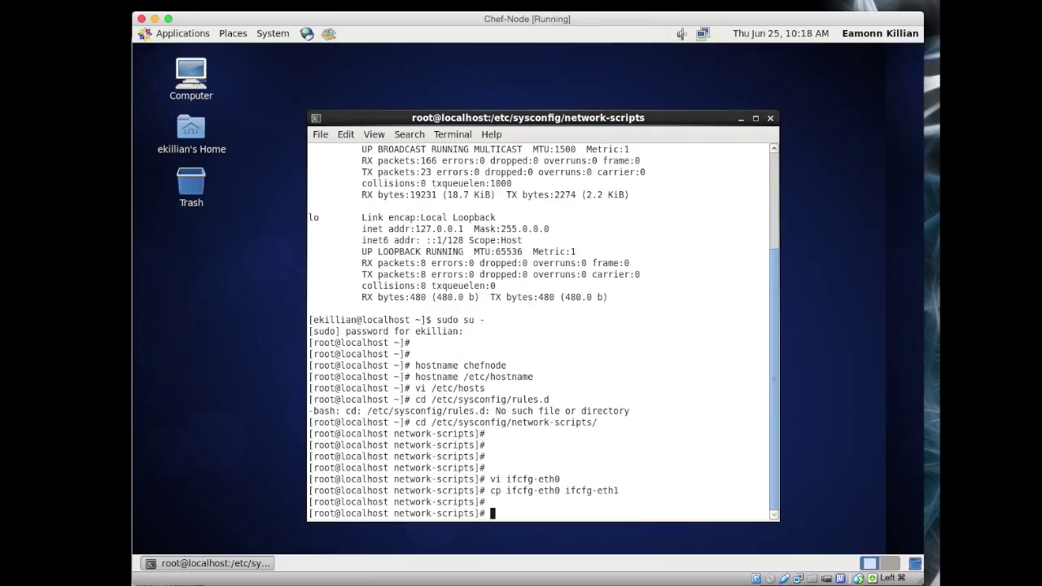
key(Up)
key(Up)
key(BackSpace)
text(1)
key(Return)
key(Right)
key(Right)
key(End)
key(x)
text(a1)
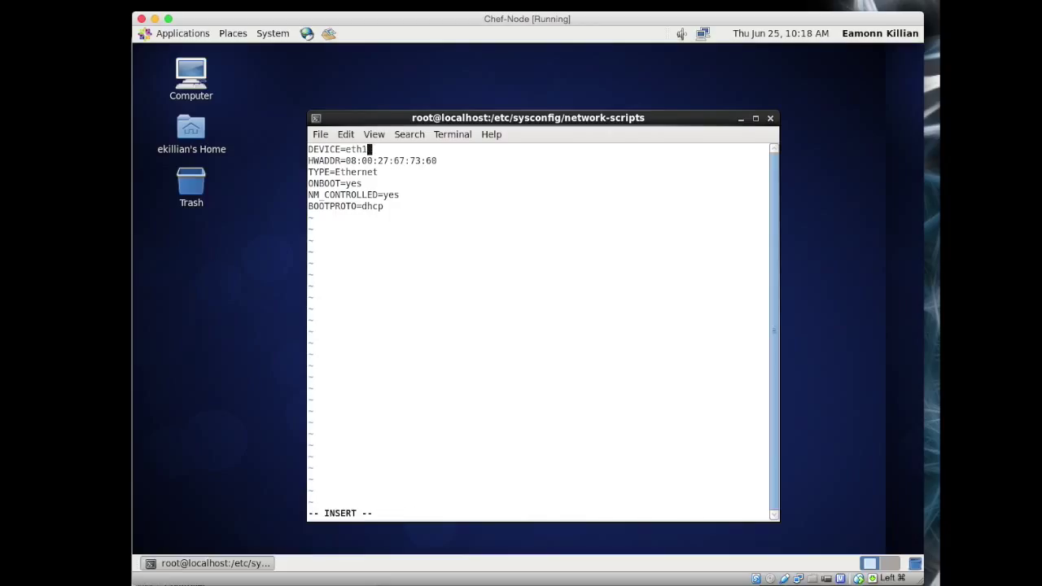
key(Escape)
Step: Replace the HWADDR value with the pasted eth1 MAC 08:00:27:9E:17:3F
key(Down)
key(Right)
key(Right)
key(Right)
key(Right)
key(Right)
key(Right)
key(Right)
key(Right)
key(Right)
key(Right)
key(Right)
key(Right)
key(x)
key(x)
key(x)
key(x)
key(x)
key(x)
key(x)
key(x)
key(x)
key(x)
key(x)
key(x)
key(x)
key(x)
key(x)
key(x)
key(x)
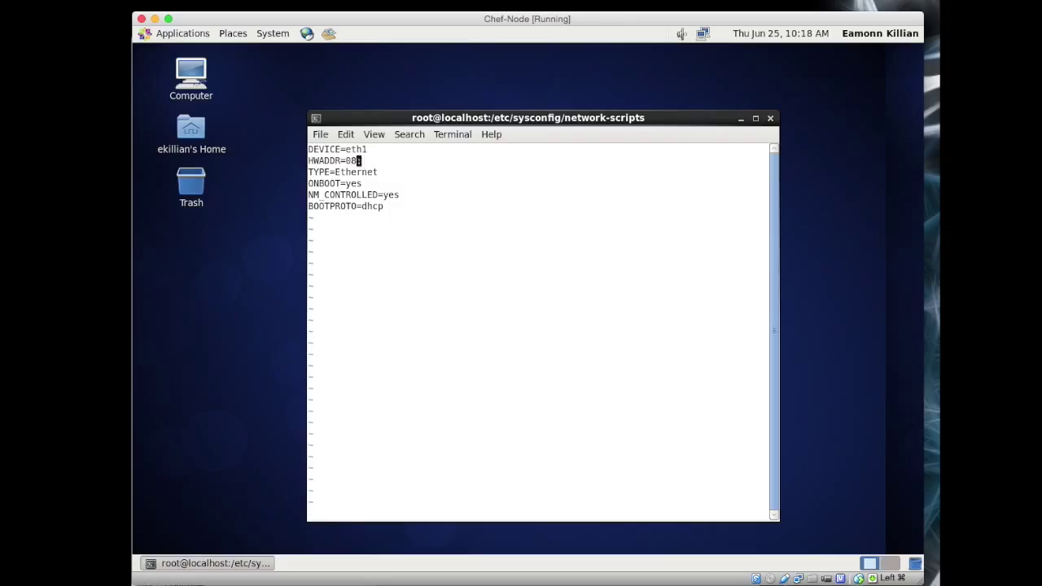
key(a)
right_click(366, 163)
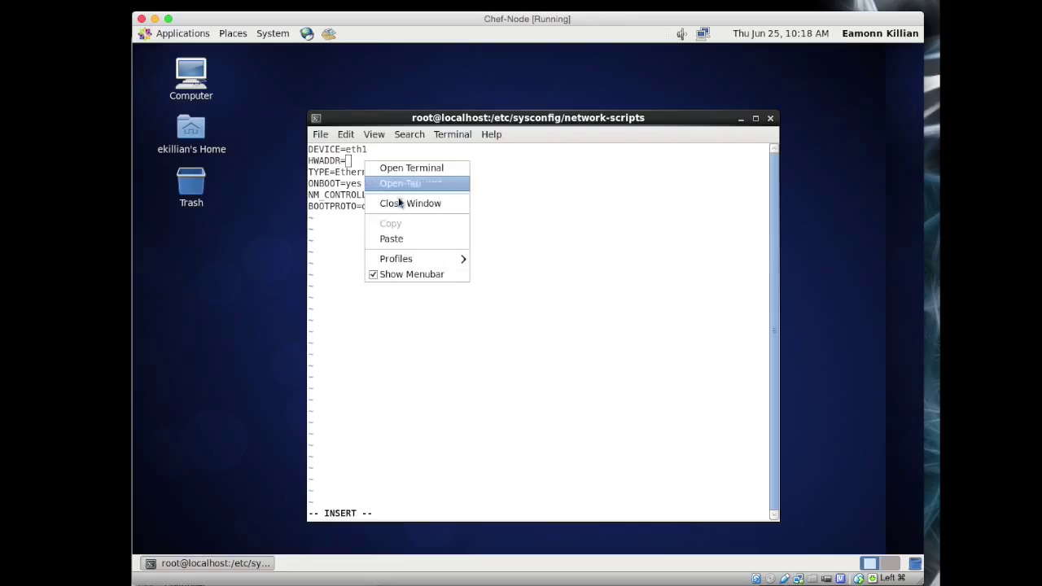
click(400, 236)
key(Escape)
Step: Replace BOOTPROTO=dhcp with IPADDR=10.0.2.17 and NETMASK=255.255.255.0, save, and enter the udev-rules removal command
key(Down)
key(Down)
key(Down)
key(Down)
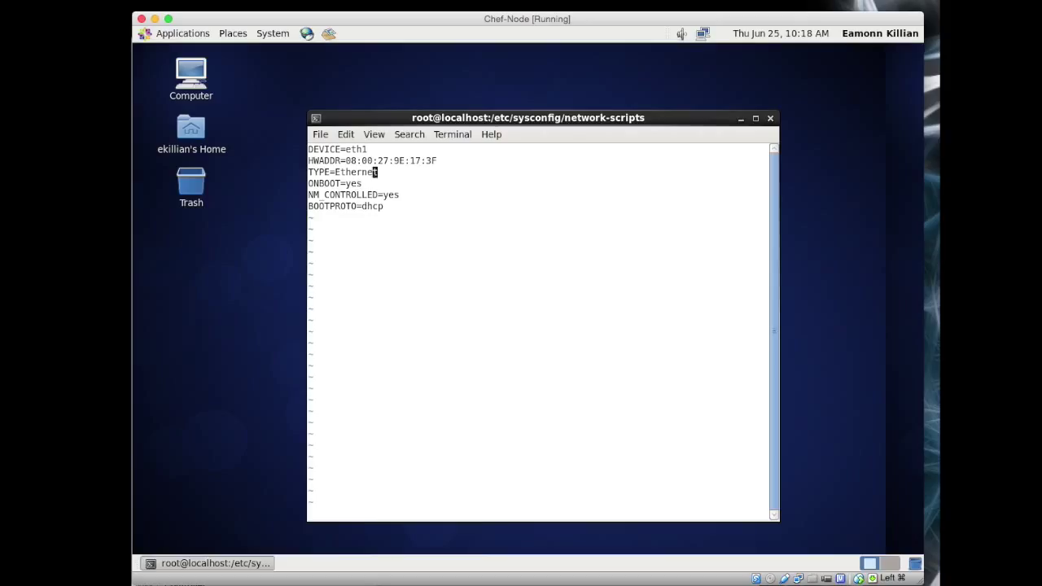
key(d)
key(d)
text(oIPADDR=10.0.2.17)
key(Return)
text(NETMASK)
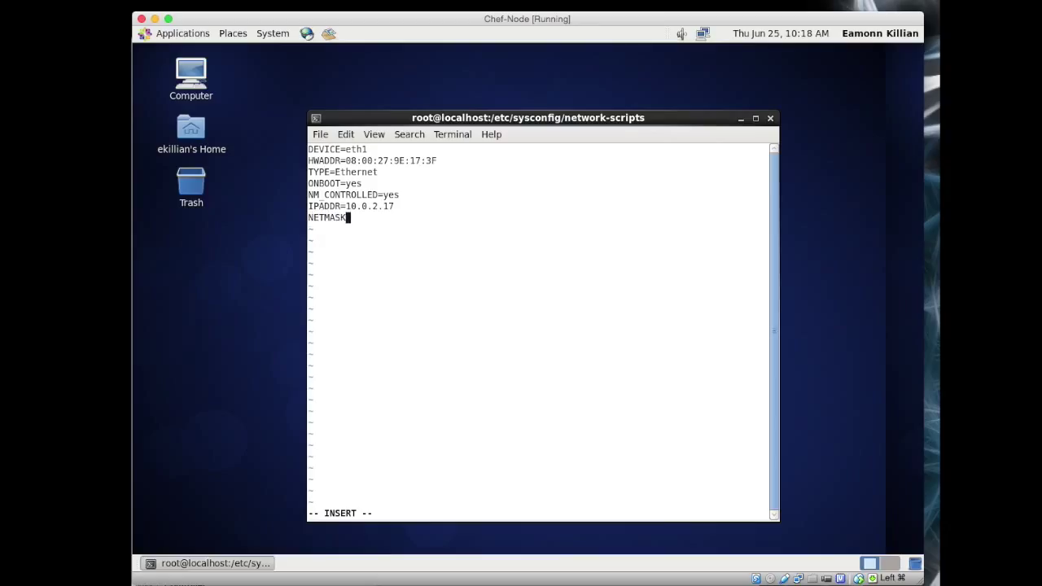
text(=255.255.255.0)
key(Escape)
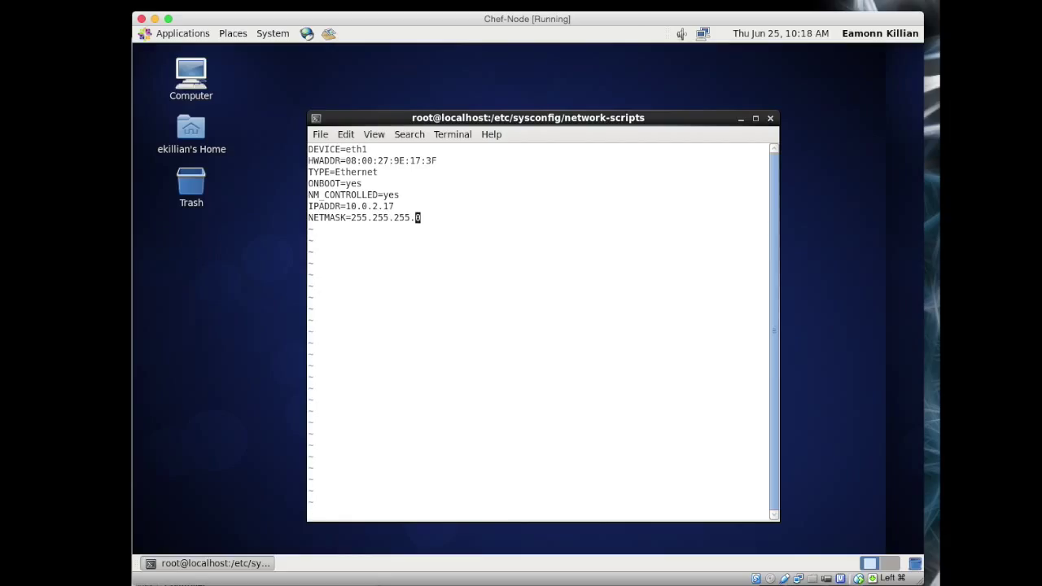
text(:wq)
key(Return)
text(rm -rf /etc/udev/rules)
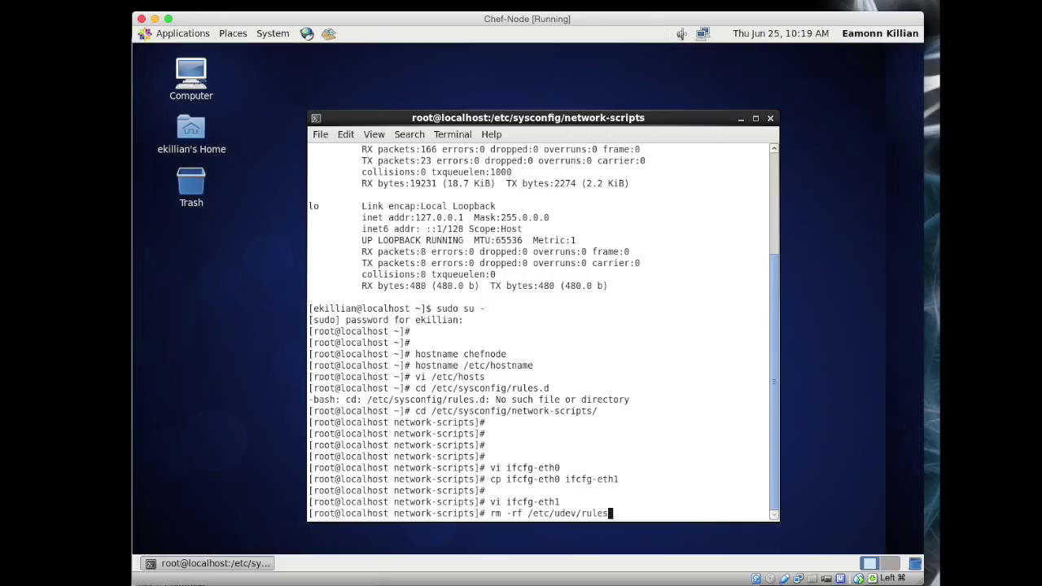
text(.d/70-persistent-net.rules)
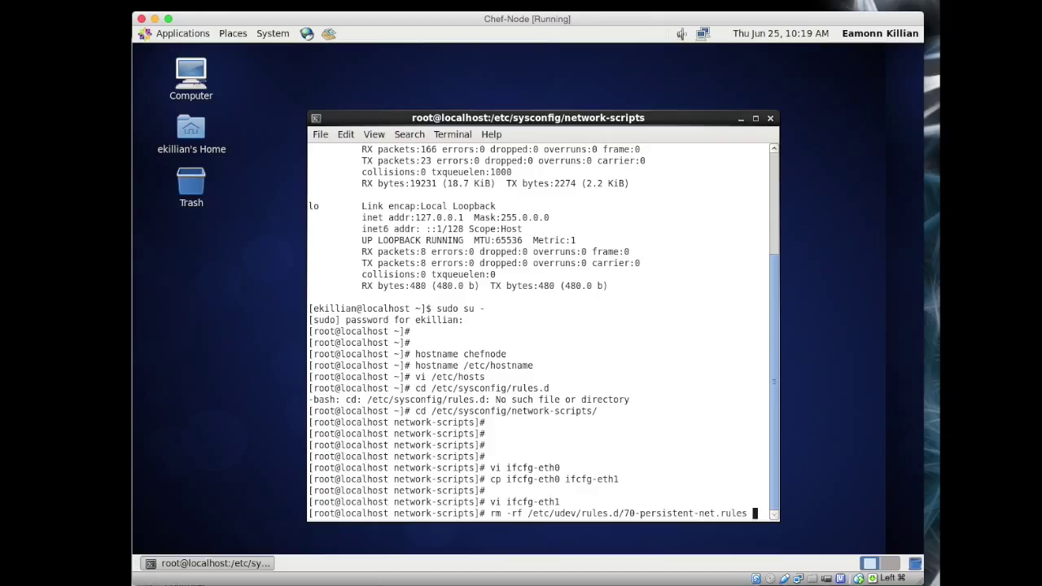
Step: Delete /etc/udev/rules.d/70-persistent-net.rules and reboot the node VM
key(Return)
text(reboot)
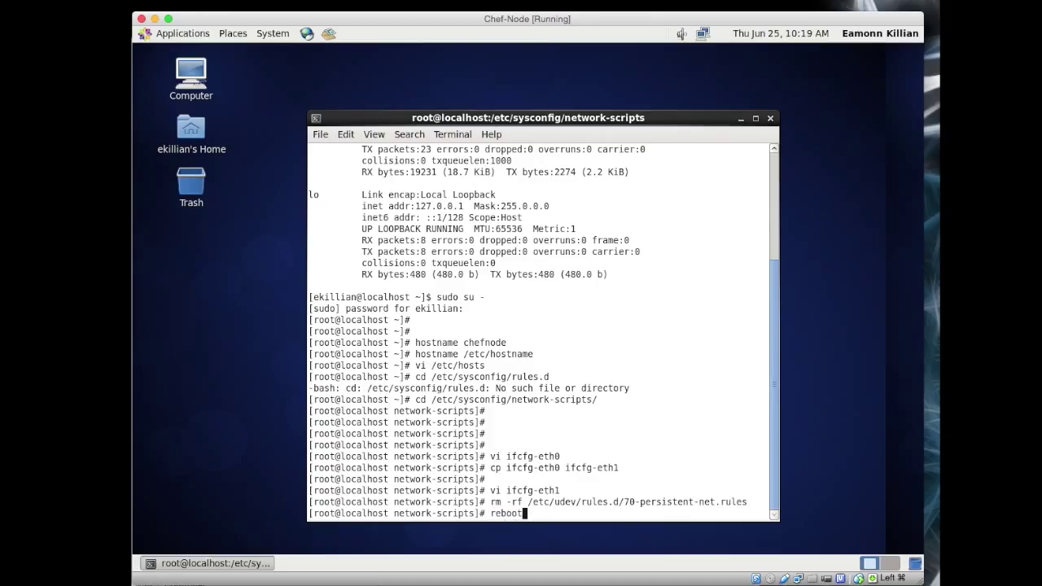
key(Return)
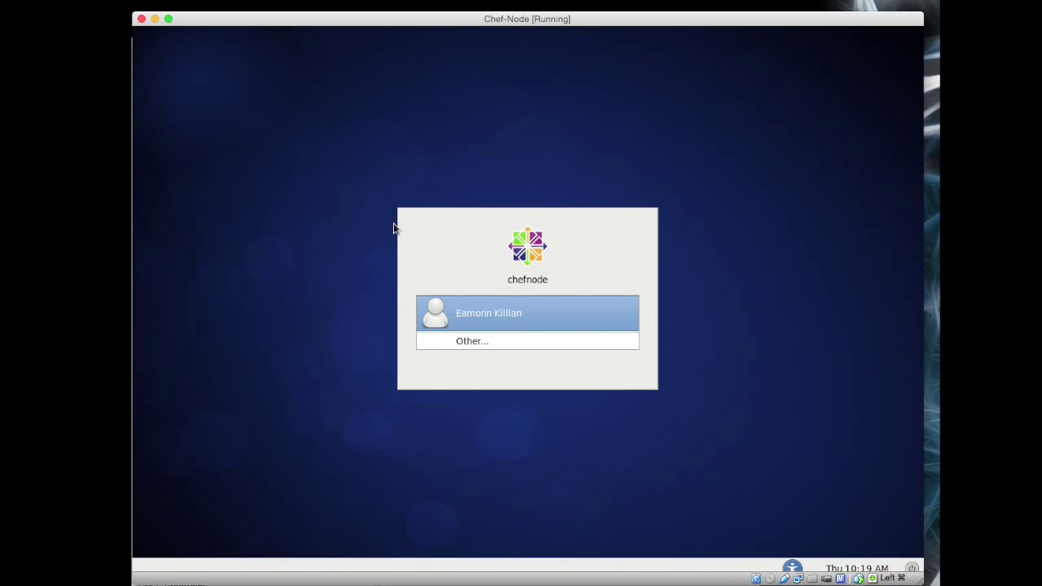
Step: Log back into chefnode with the user account's password
click(499, 315)
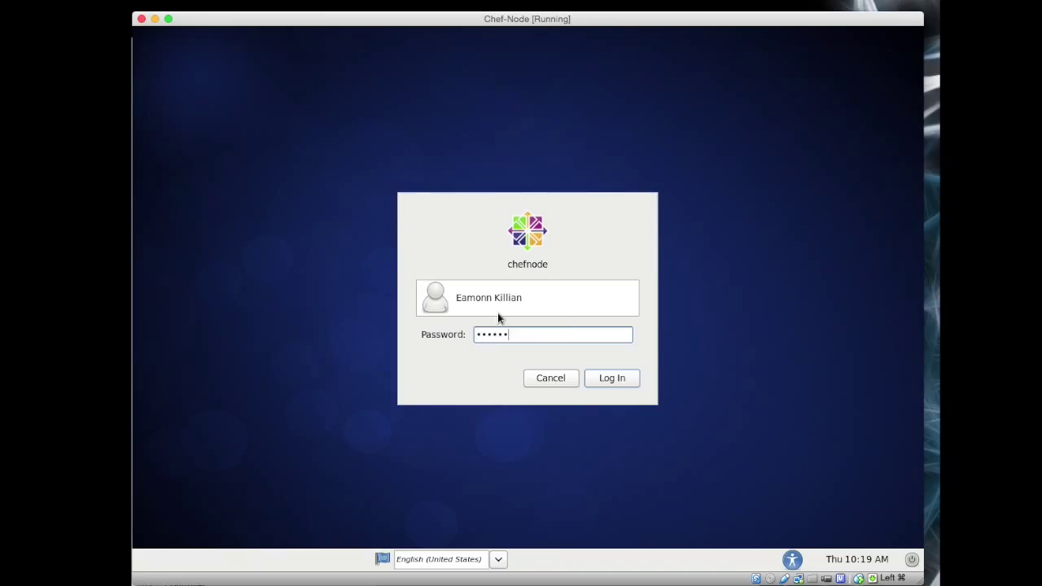
text(**)
click(616, 380)
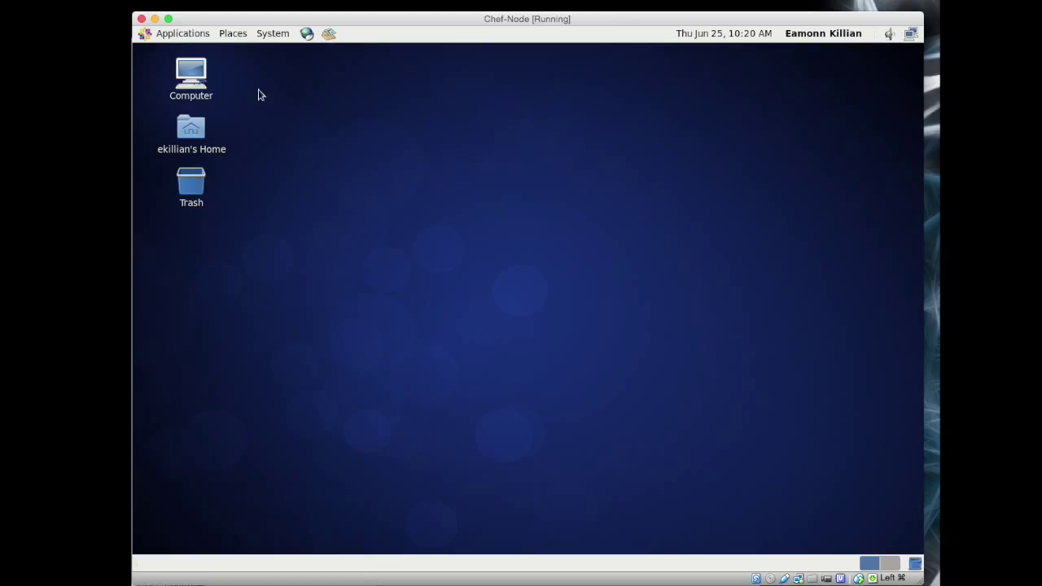
Step: Open a Terminal from System Tools and run ifconfig to confirm eth1 shows 10.0.2.17
click(170, 39)
mouse_move(189, 89)
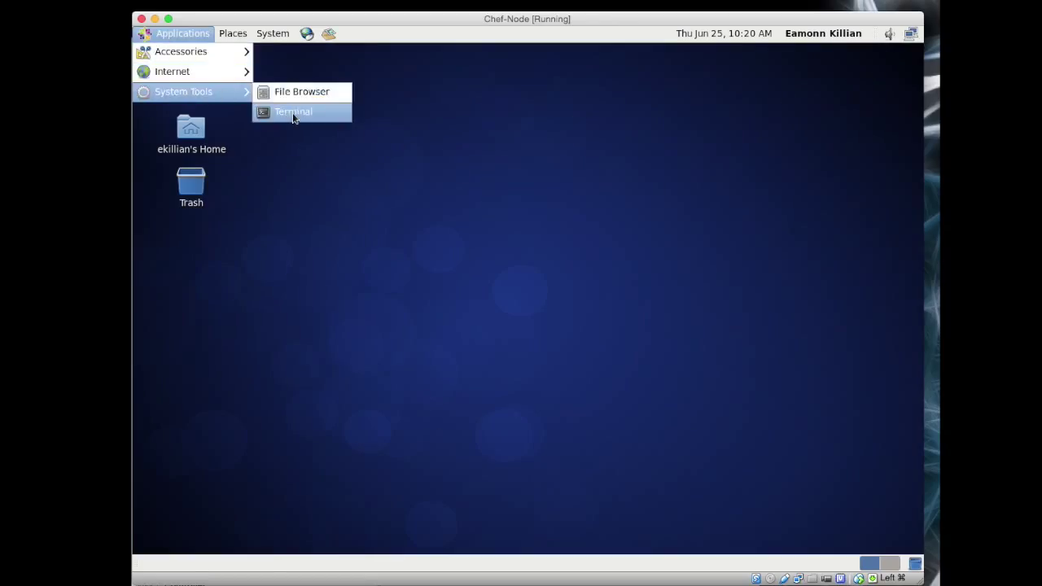
click(294, 113)
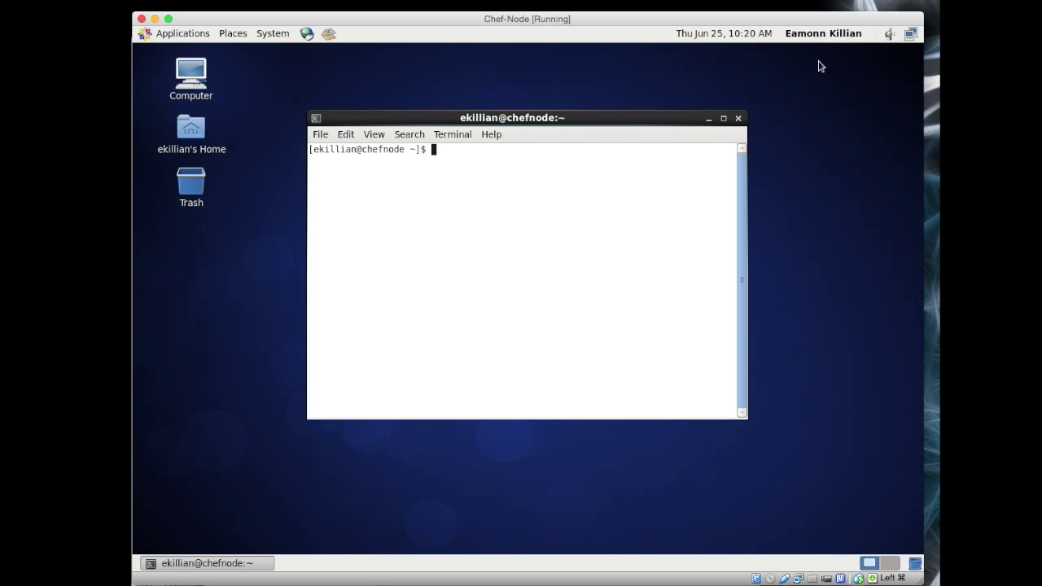
text(ifconfig)
key(Return)
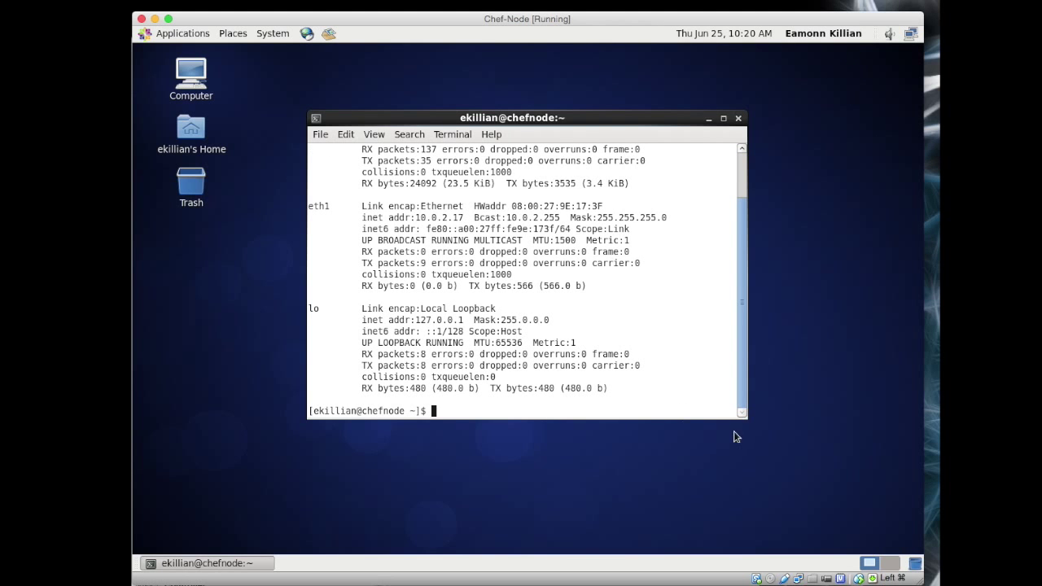
drag(742, 415, 758, 528)
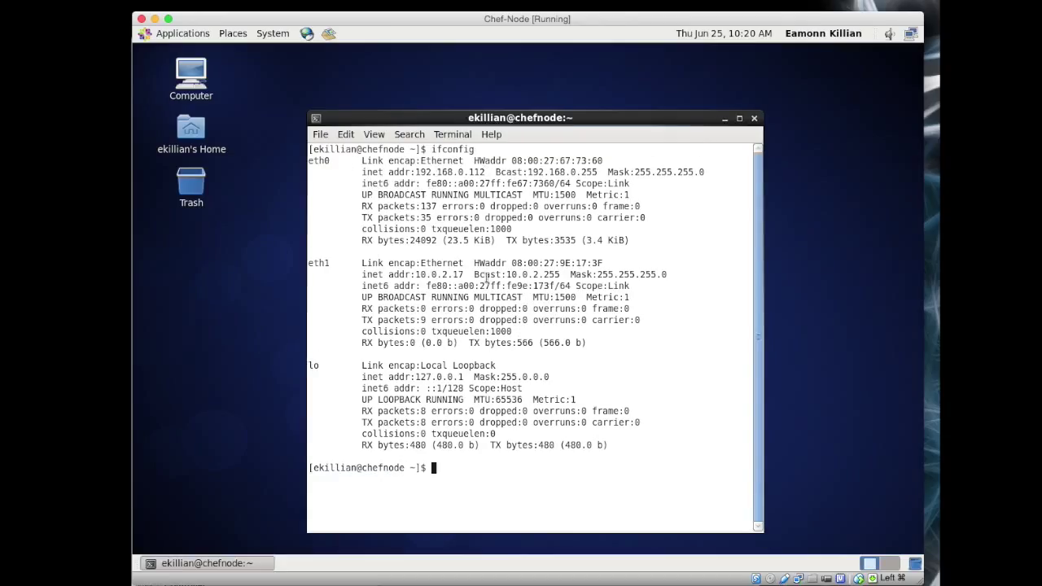
Step: Ping chefserver, chefnode and chefworkstation in turn to verify each replies
text(ping chefserver)
key(Return)
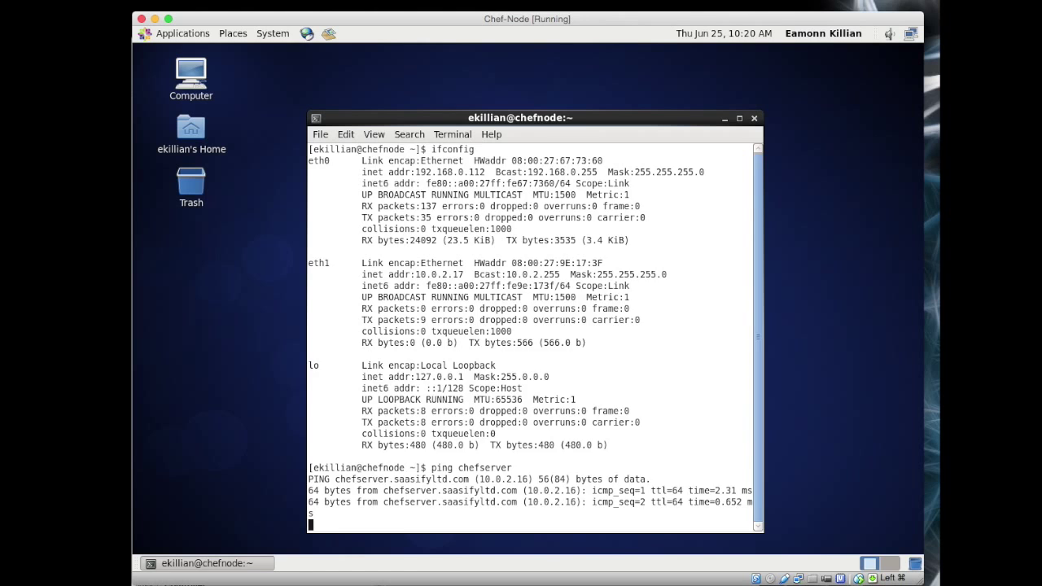
key(ctrl+c)
text(ping )
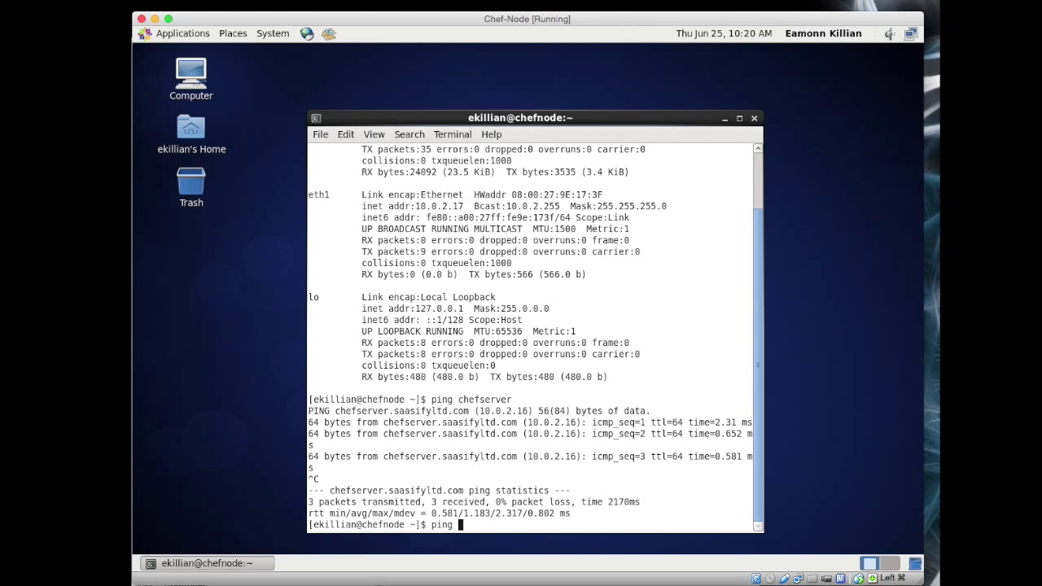
text(chefnode)
key(Return)
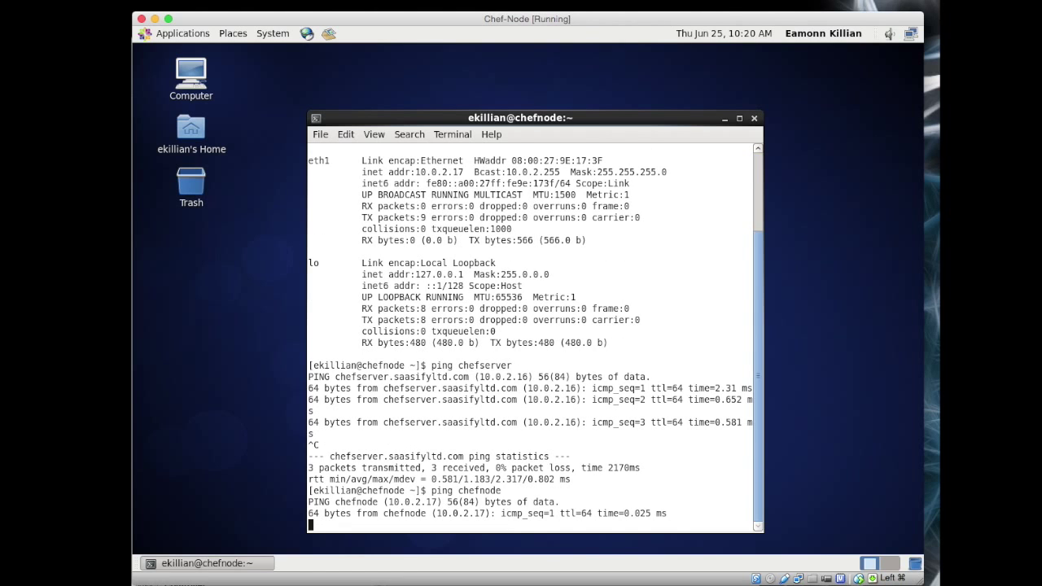
key(ctrl+c)
text(ping )
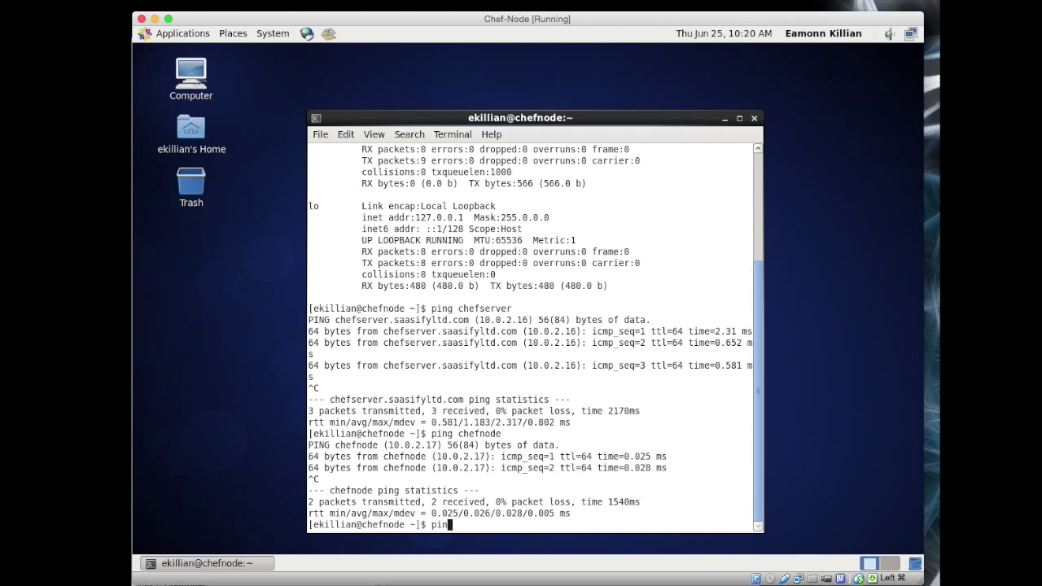
text(chefworkstation)
key(Return)
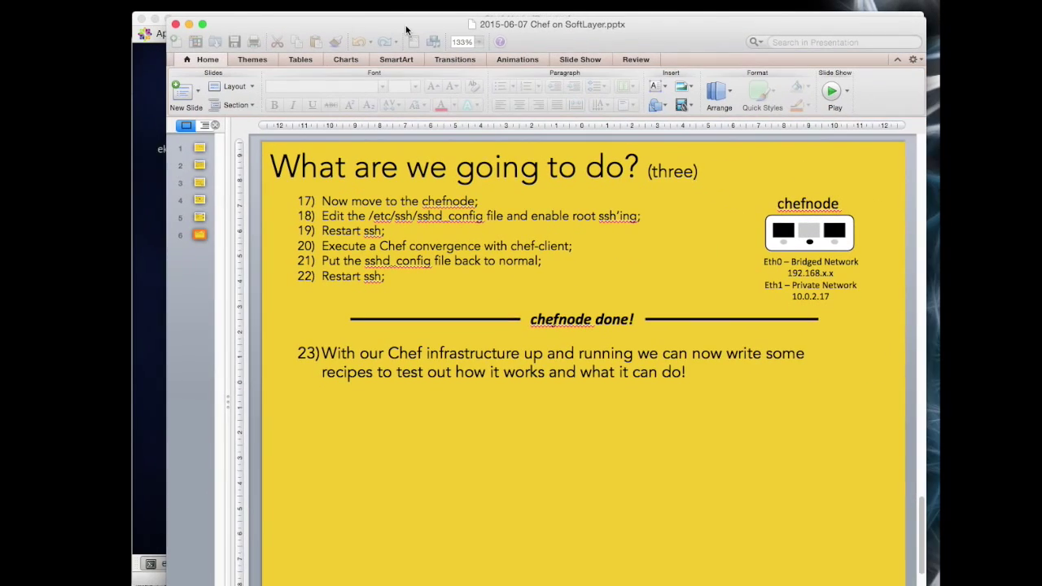
Step: Bring the Chef presentation forward and page back two slides to the 'What are we going to do?' overview
click(389, 30)
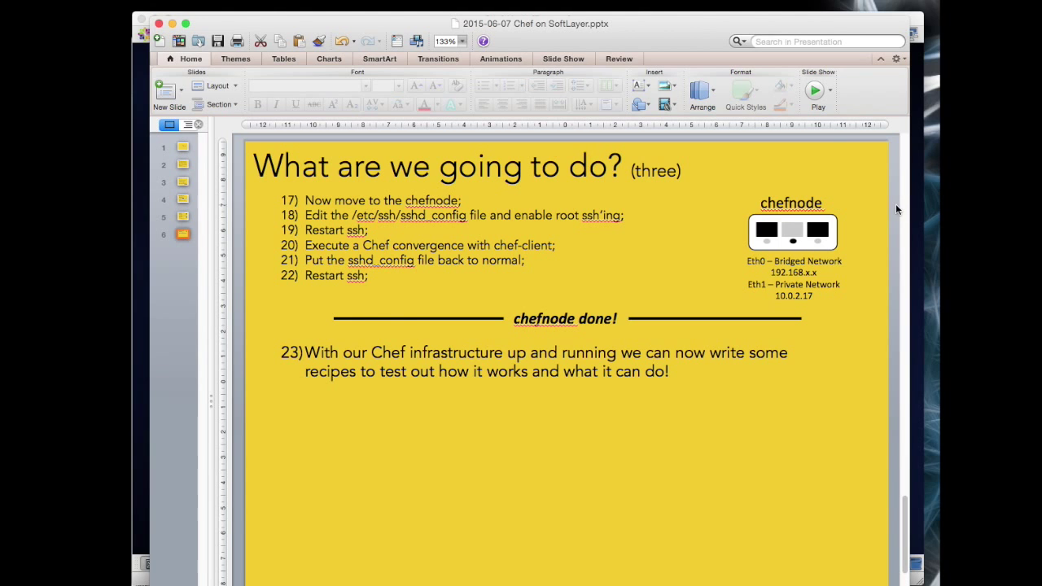
key(Page_Up)
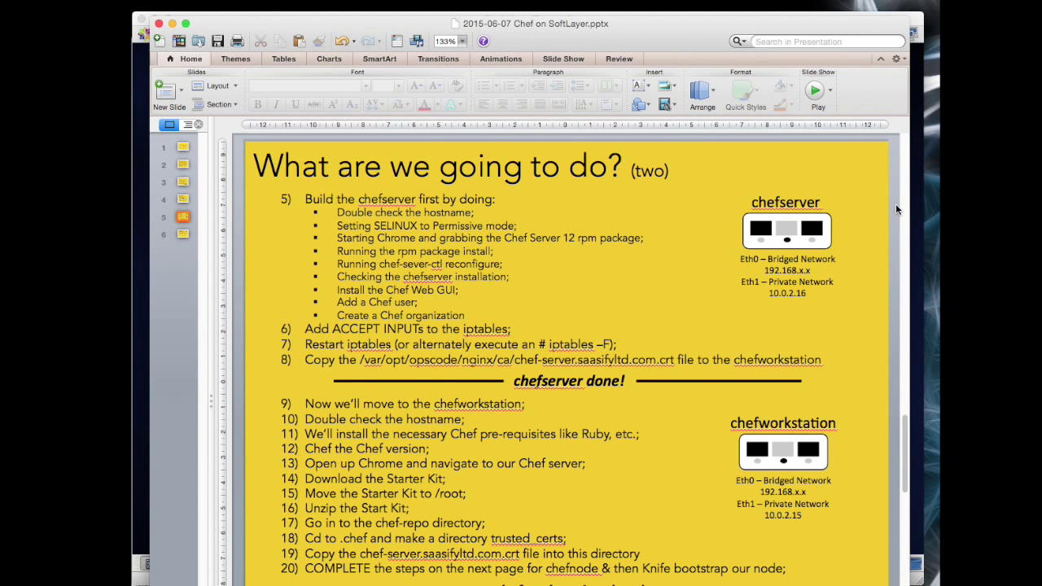
key(Page_Up)
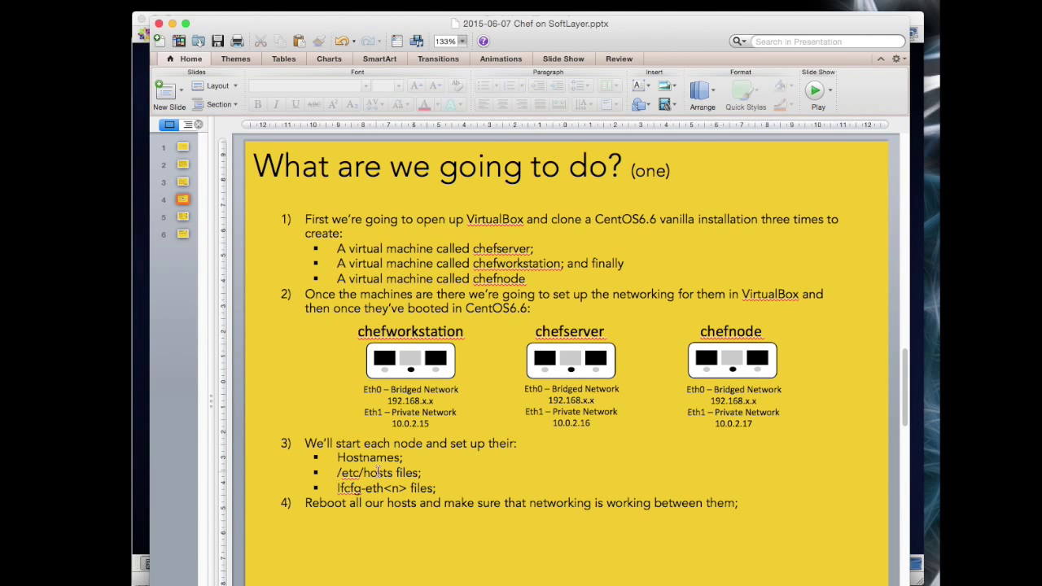